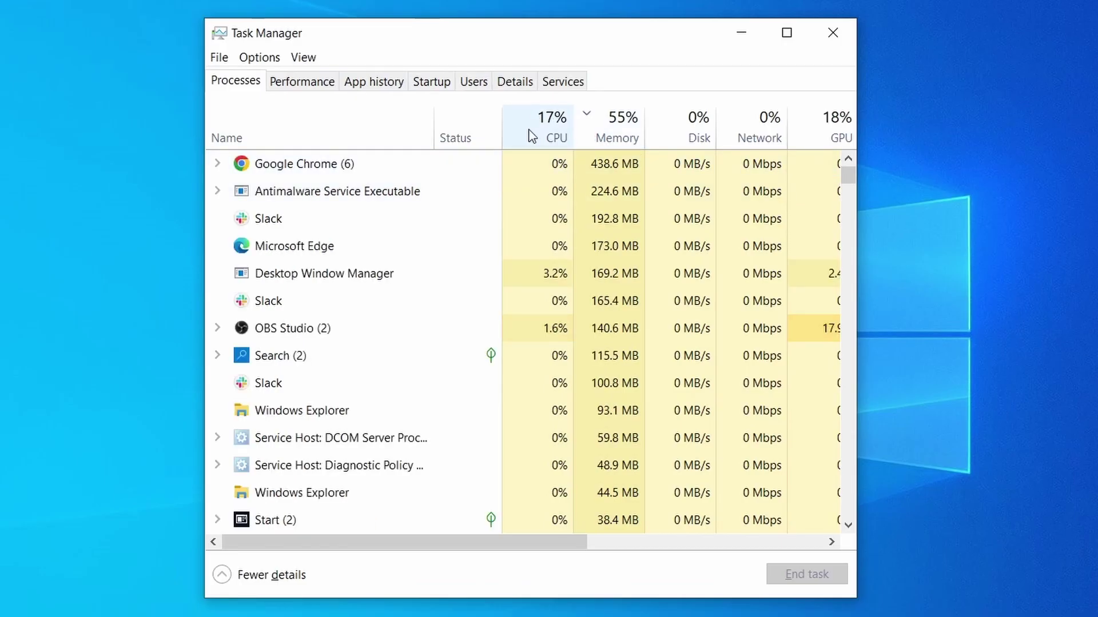
Sort running processes by CPU and memory usage, and open the browsing data clearing options.
left_click(526, 135)
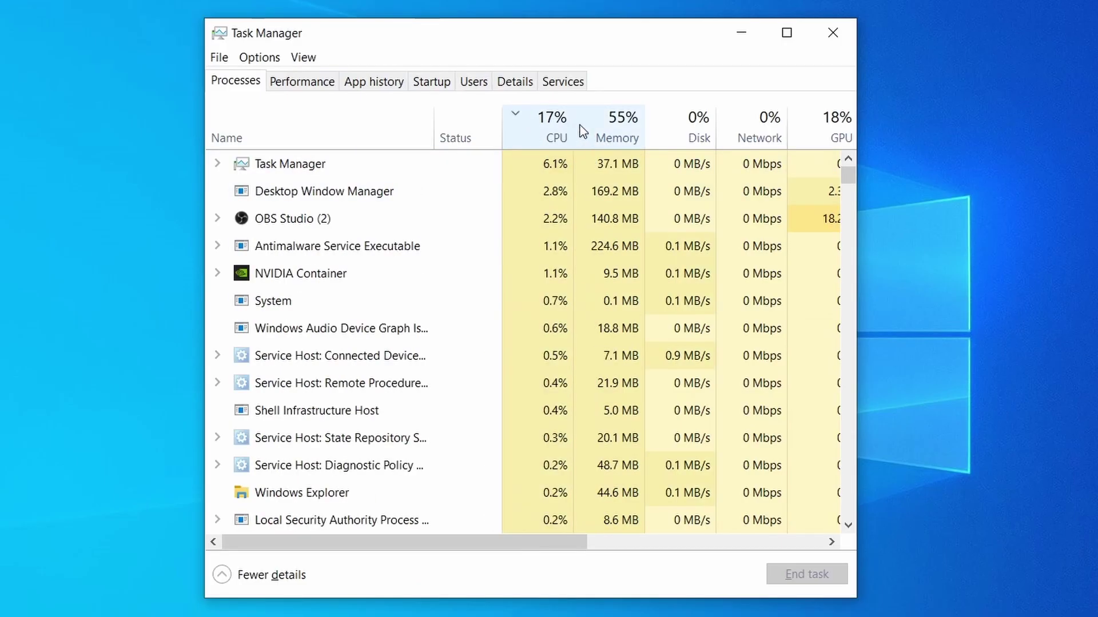
left_click(623, 126)
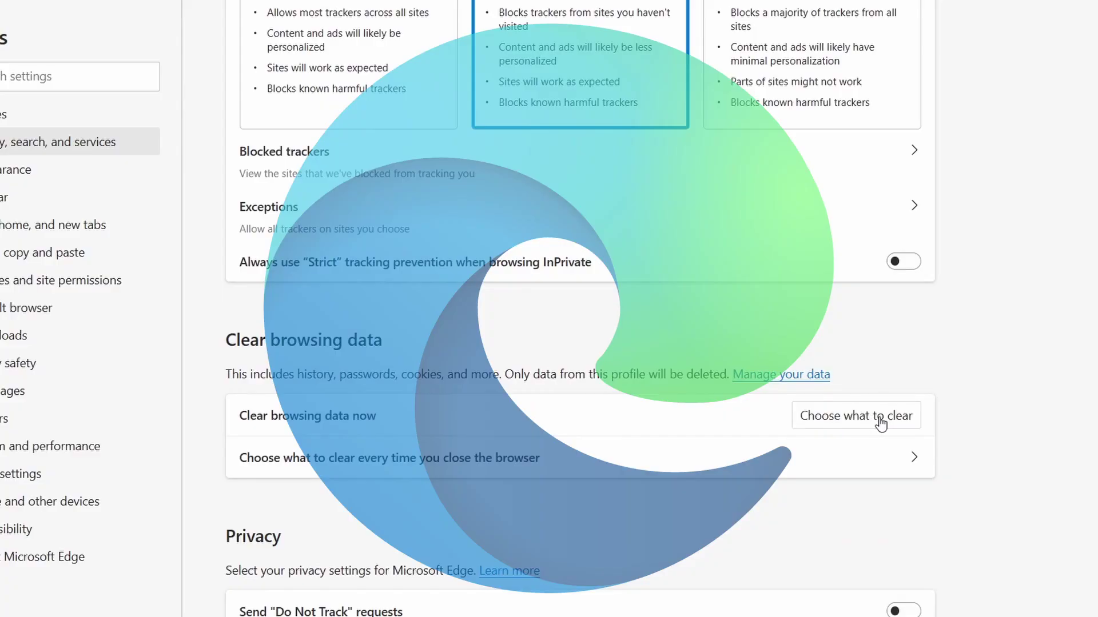
left_click(879, 417)
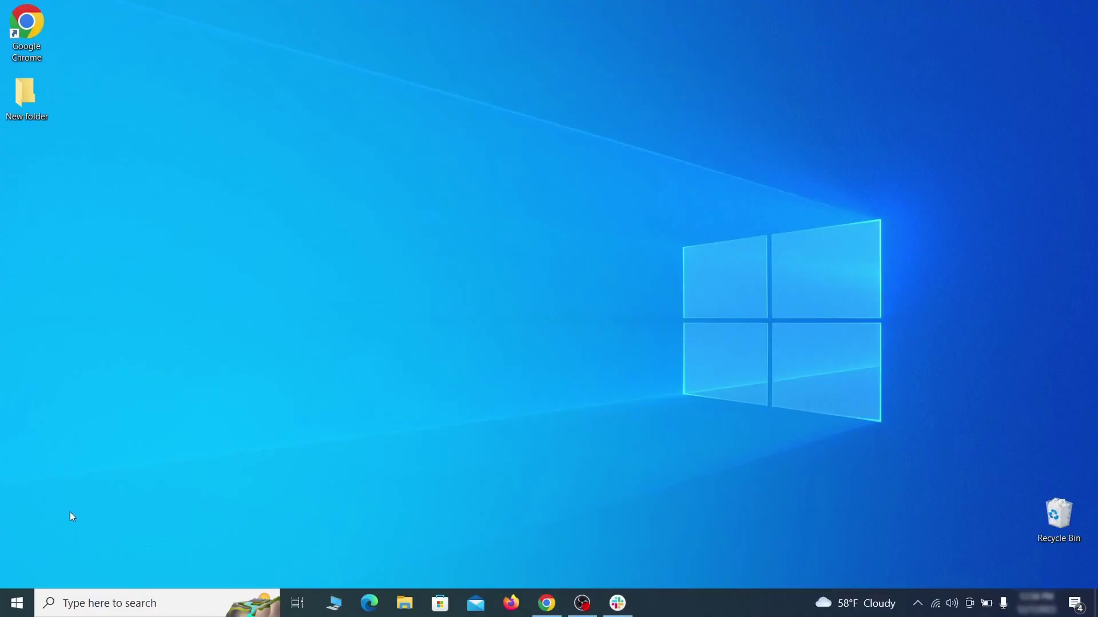
Go to the Recovery page under Update & Security in Windows Settings.
left_click(17, 603)
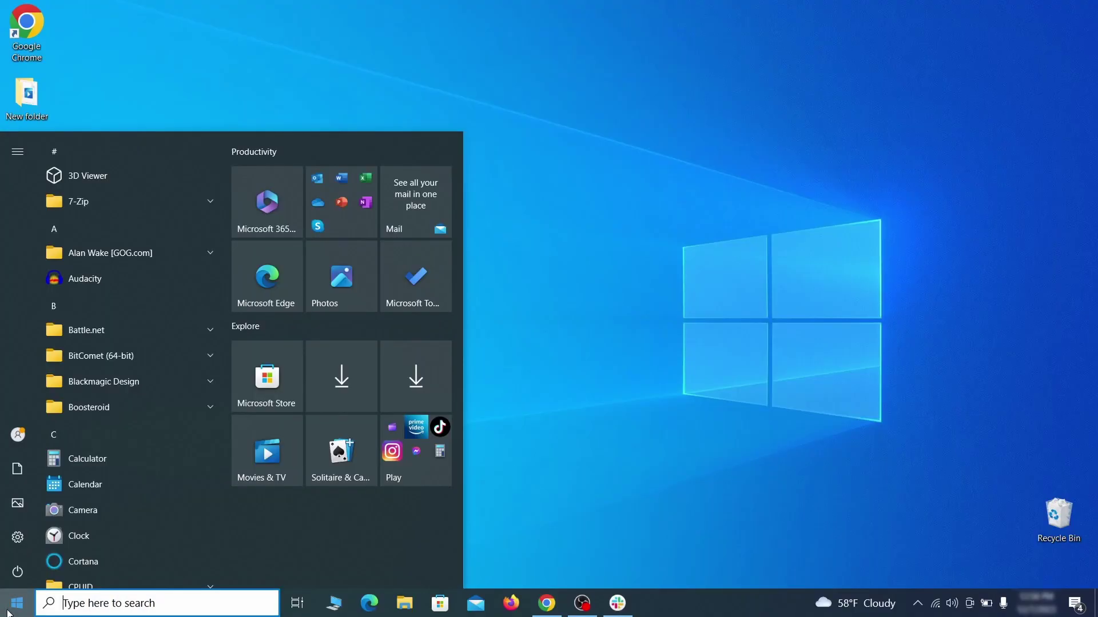
left_click(19, 540)
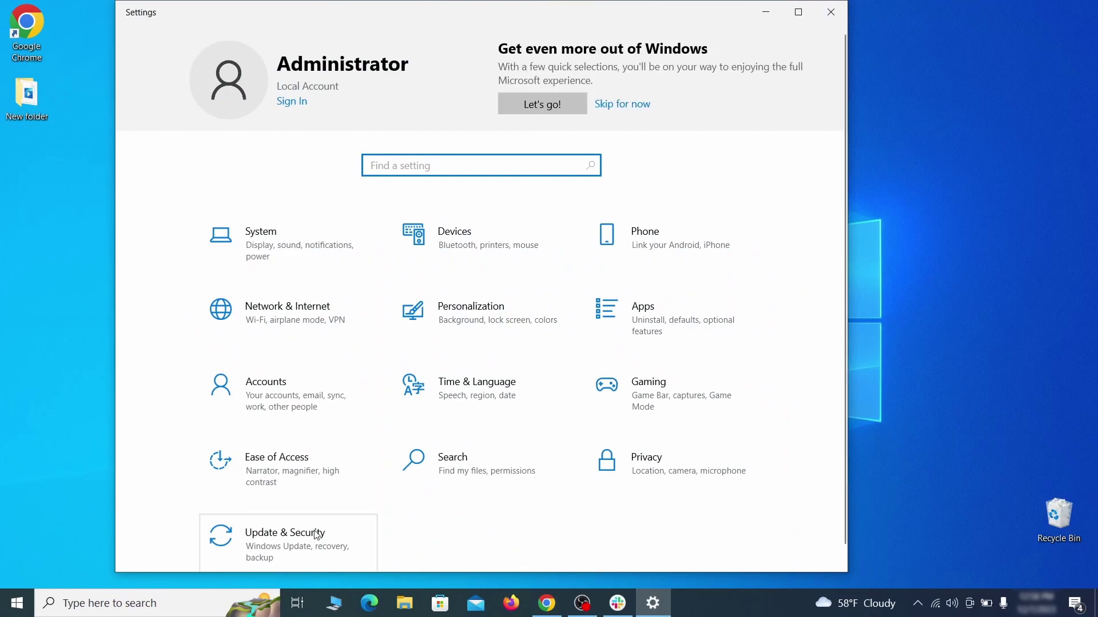
left_click(335, 543)
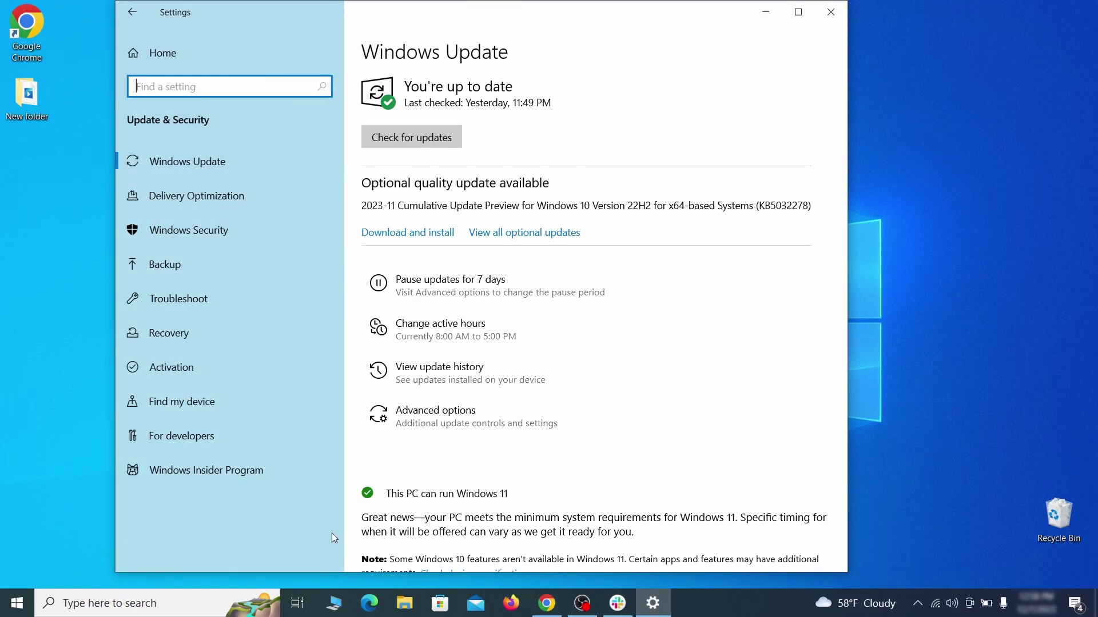
left_click(267, 336)
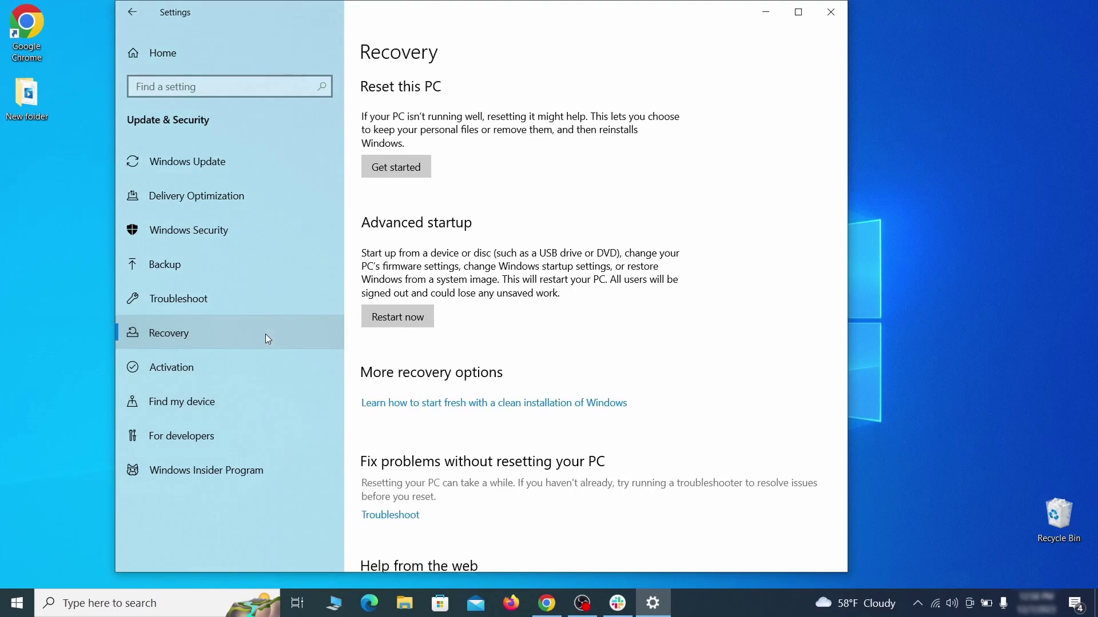
Restart the PC now from the Advanced startup section.
left_click(430, 326)
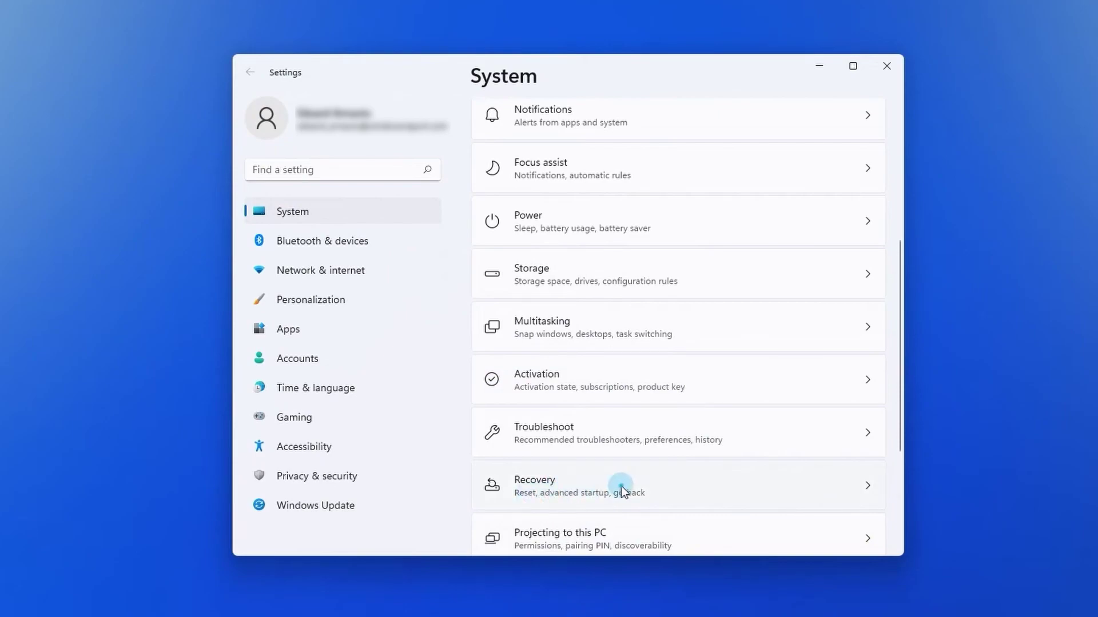
left_click(621, 486)
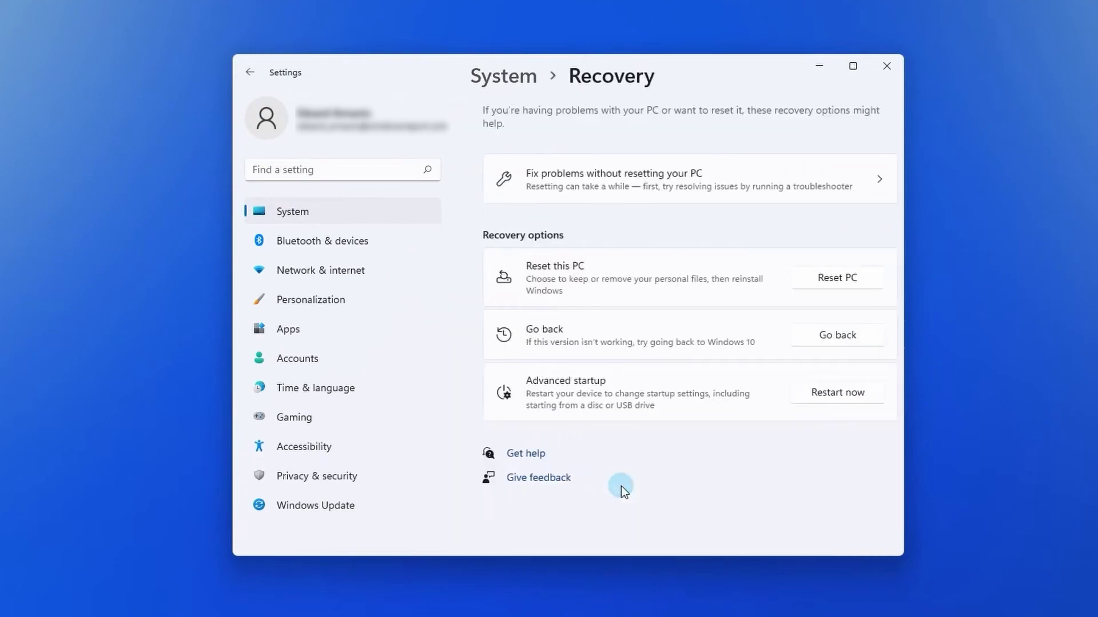
left_click(811, 399)
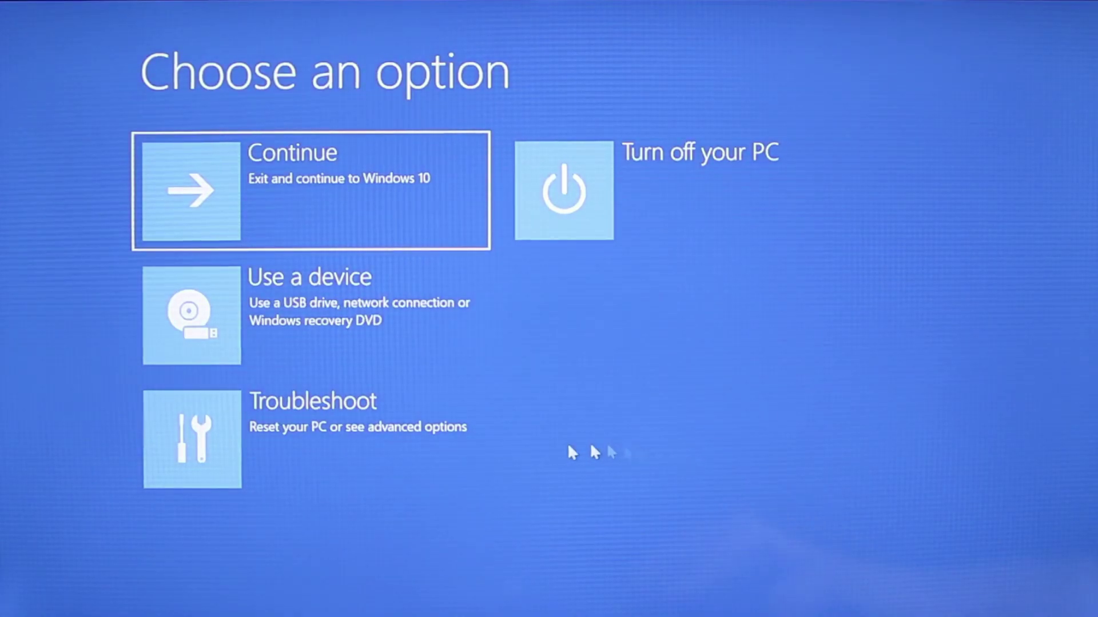
Go through Troubleshoot, Advanced options and more recovery options to Start-up Settings, then restart.
left_click(346, 464)
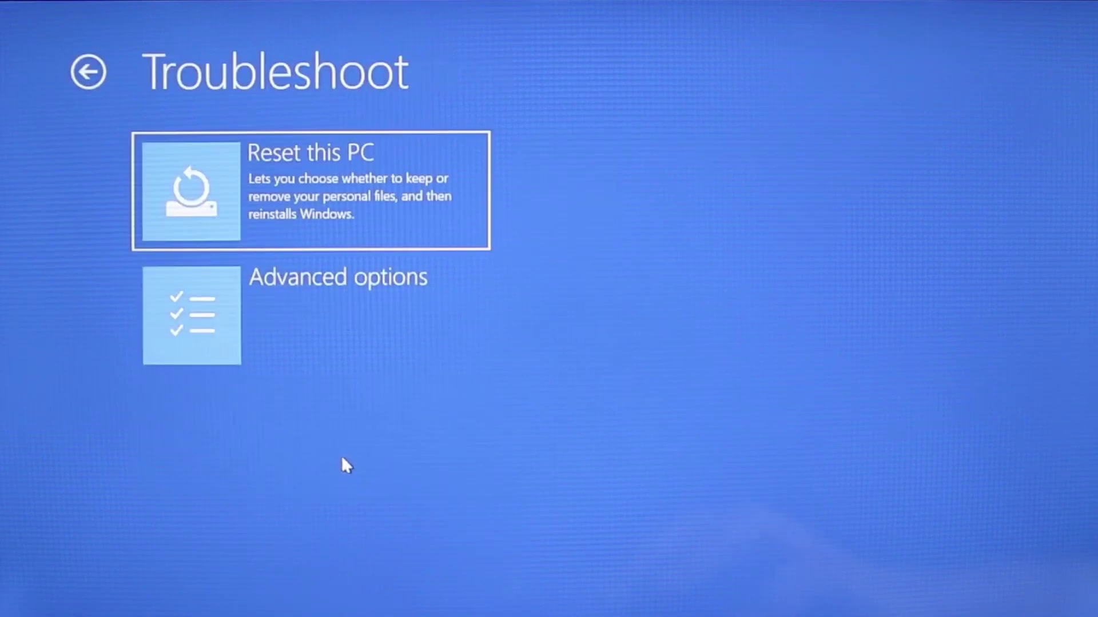
left_click(348, 326)
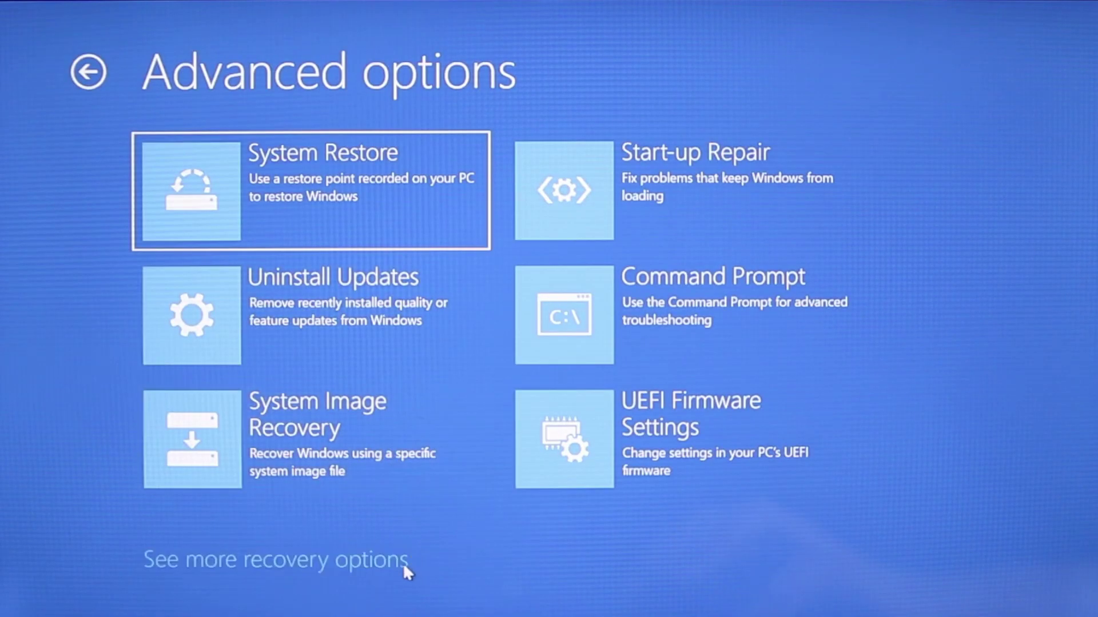
left_click(402, 564)
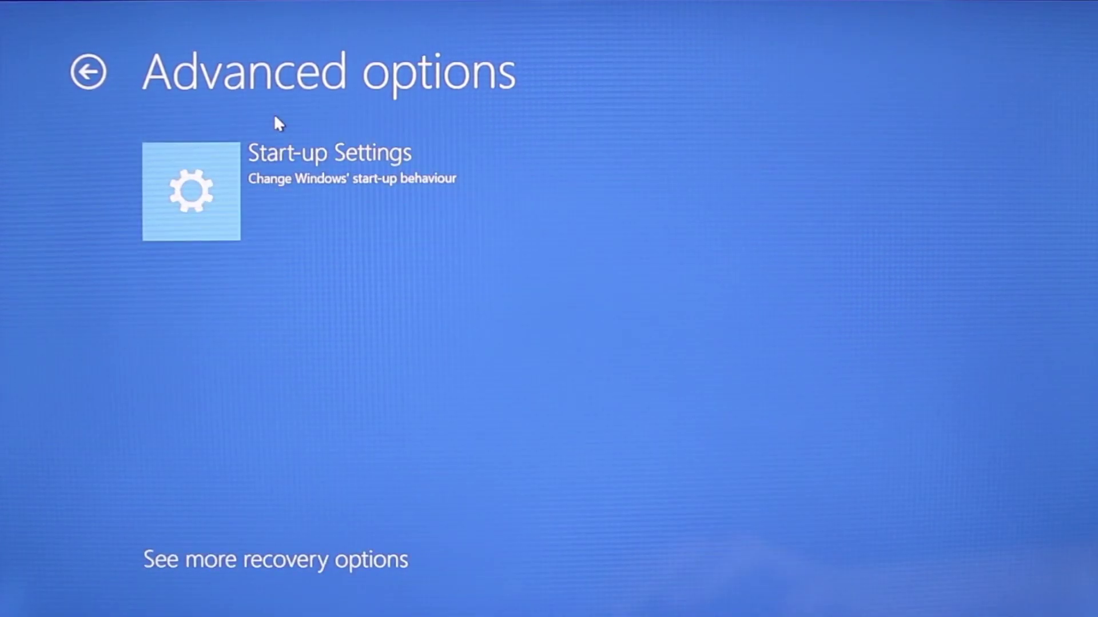
left_click(292, 170)
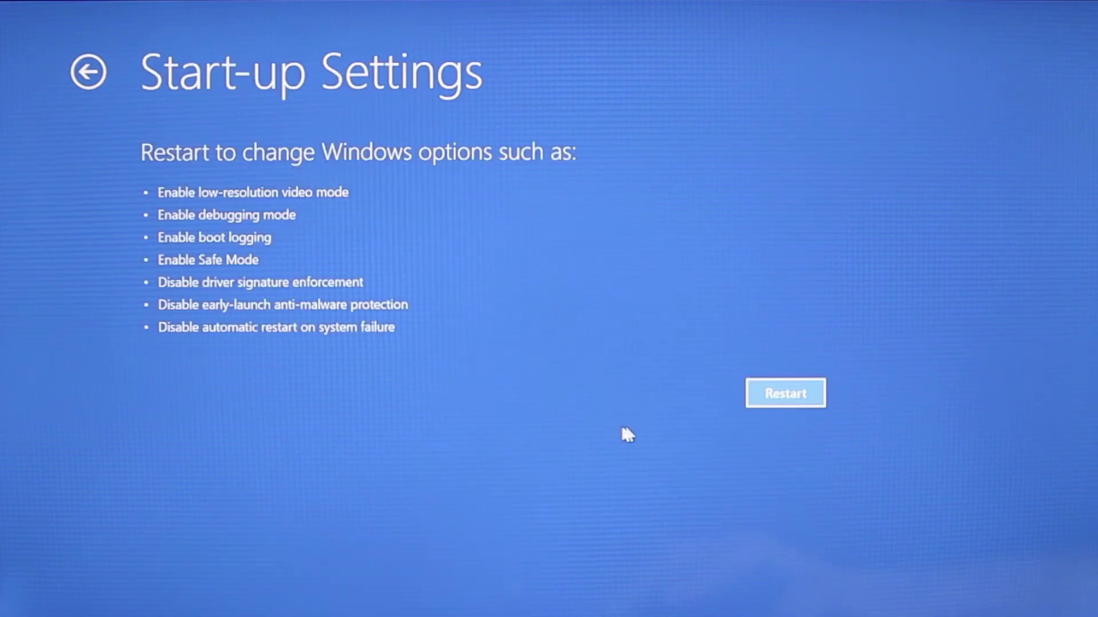
left_click(772, 394)
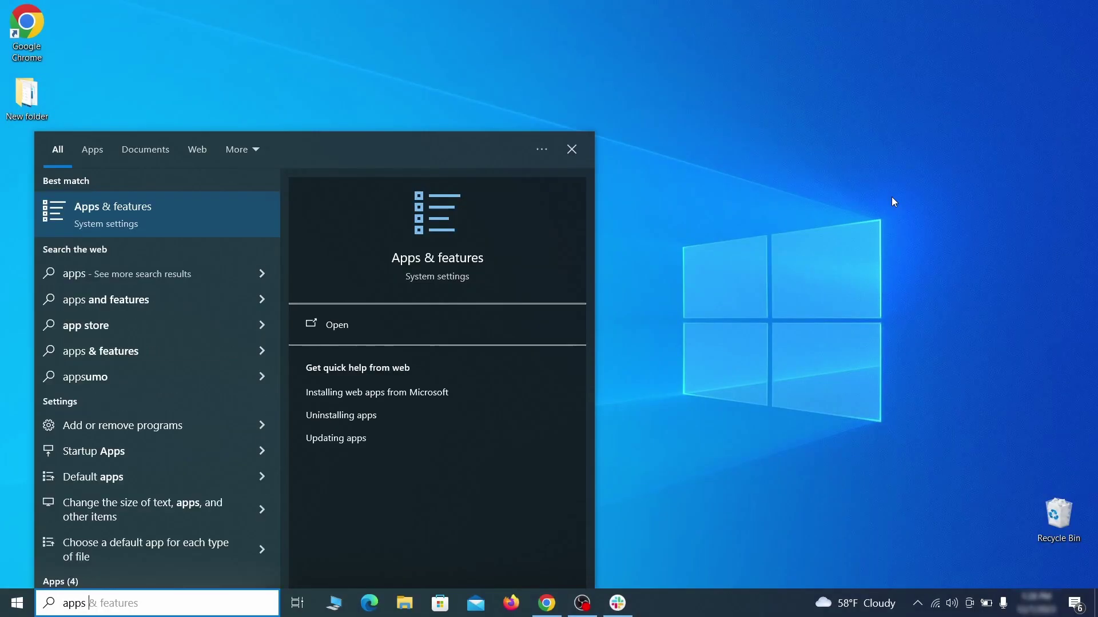
Search for 'apps & features' and sort the installed apps by install date.
type("atures")
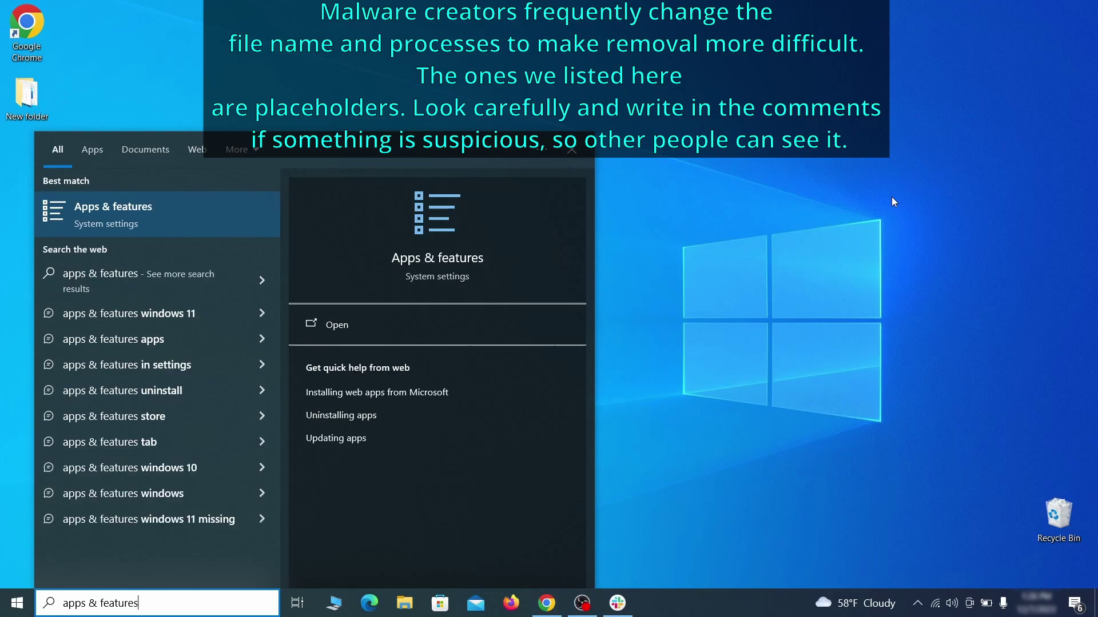
key("Return")
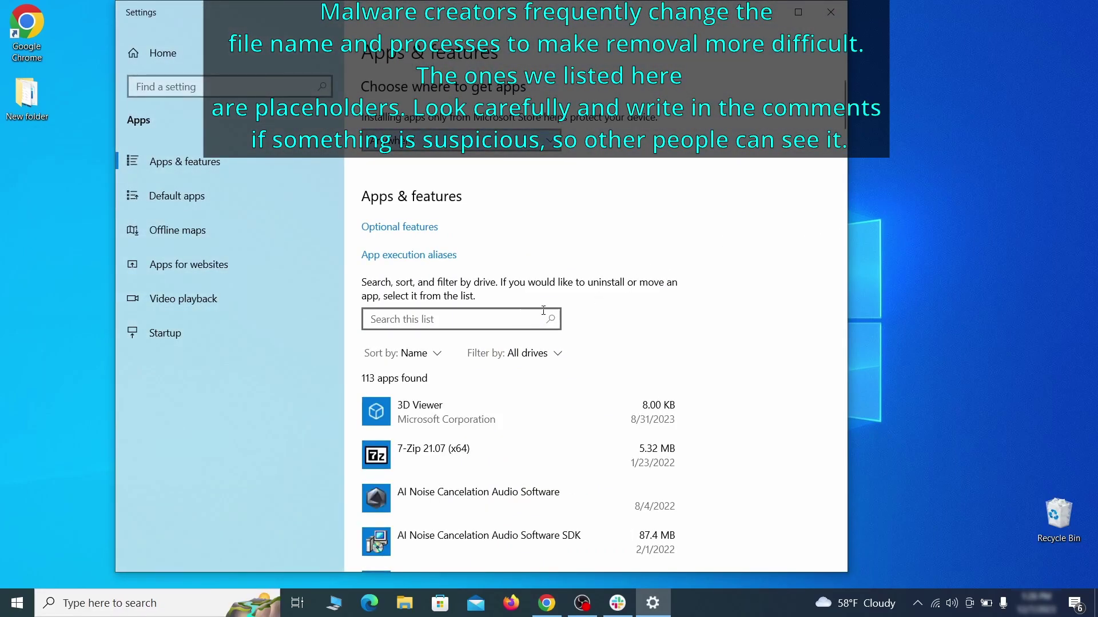
left_click(431, 354)
left_click(413, 428)
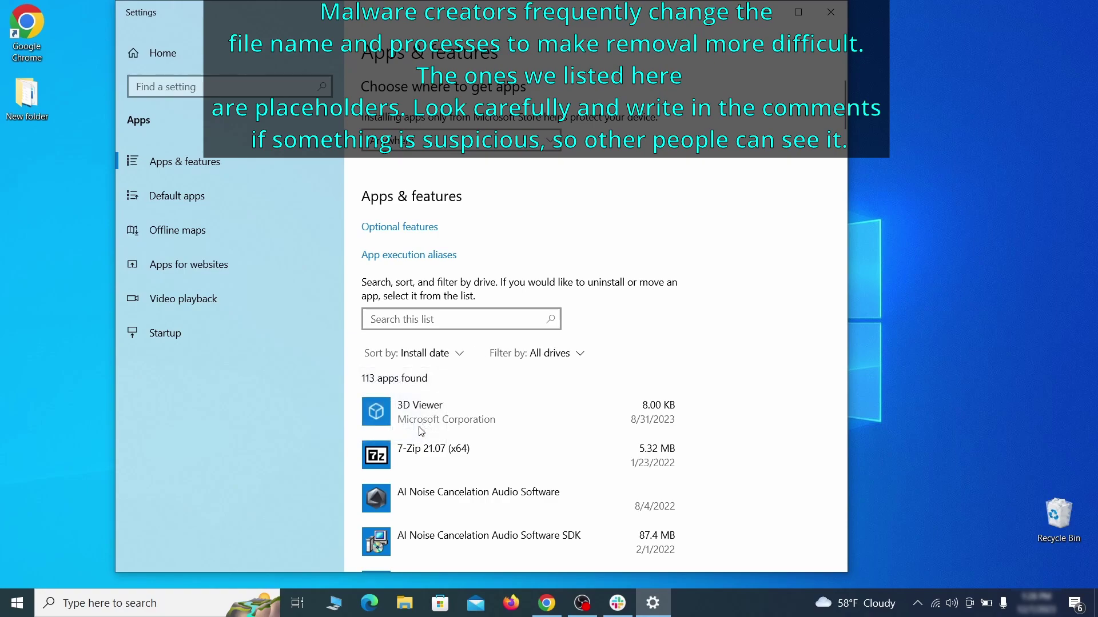
scroll(619, 359, "down", 2)
Uninstall Example Malware App, confirming the prompt and closing the finished uninstaller.
left_click(560, 409)
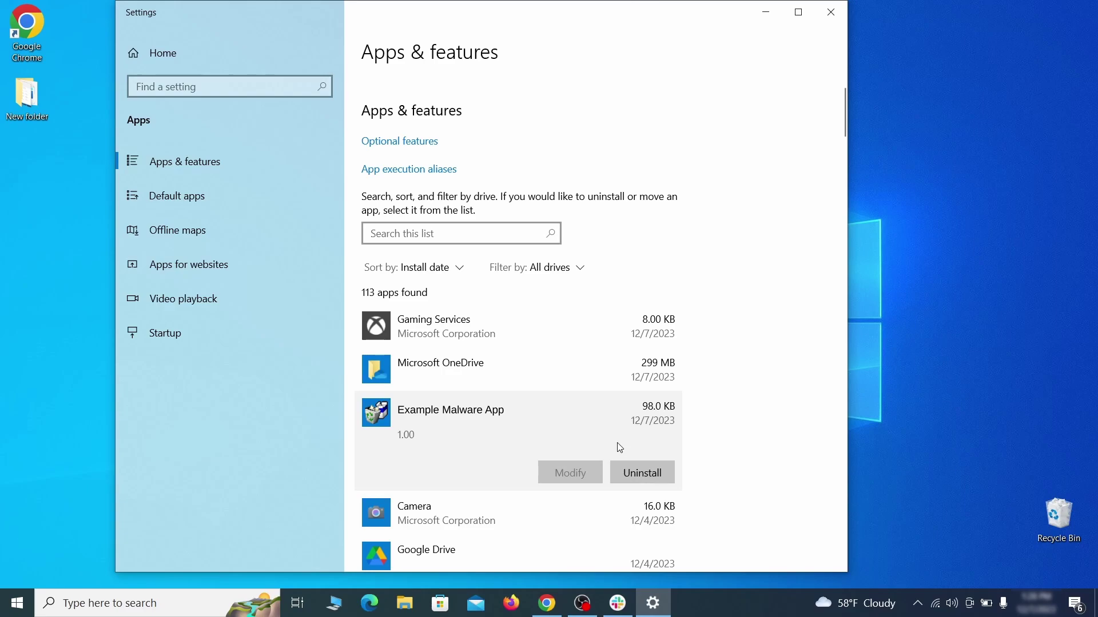
left_click(655, 473)
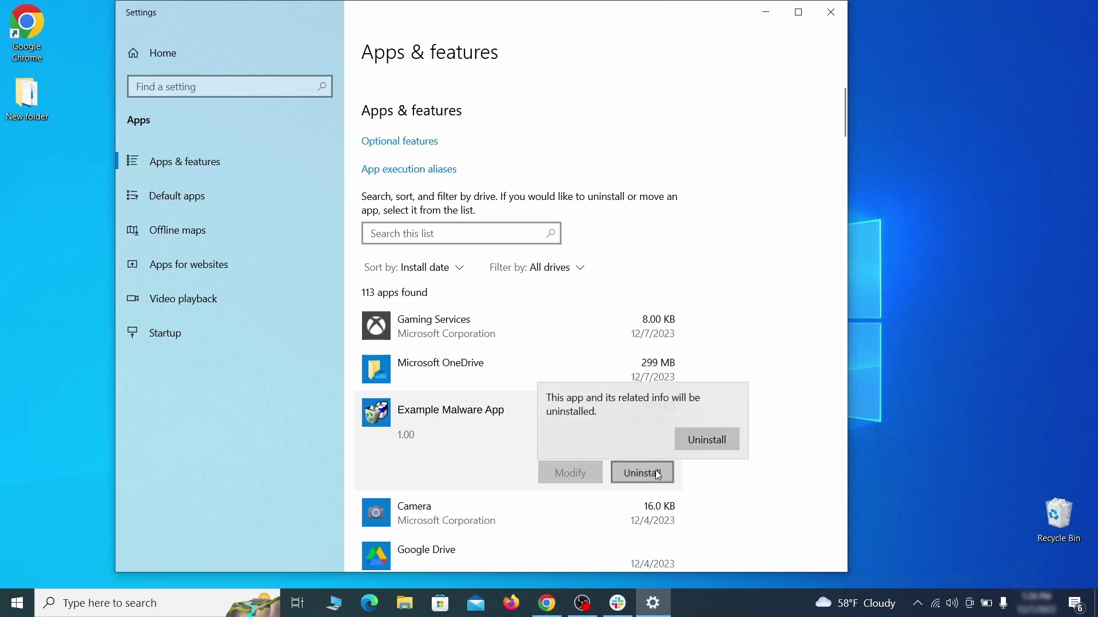
left_click(715, 439)
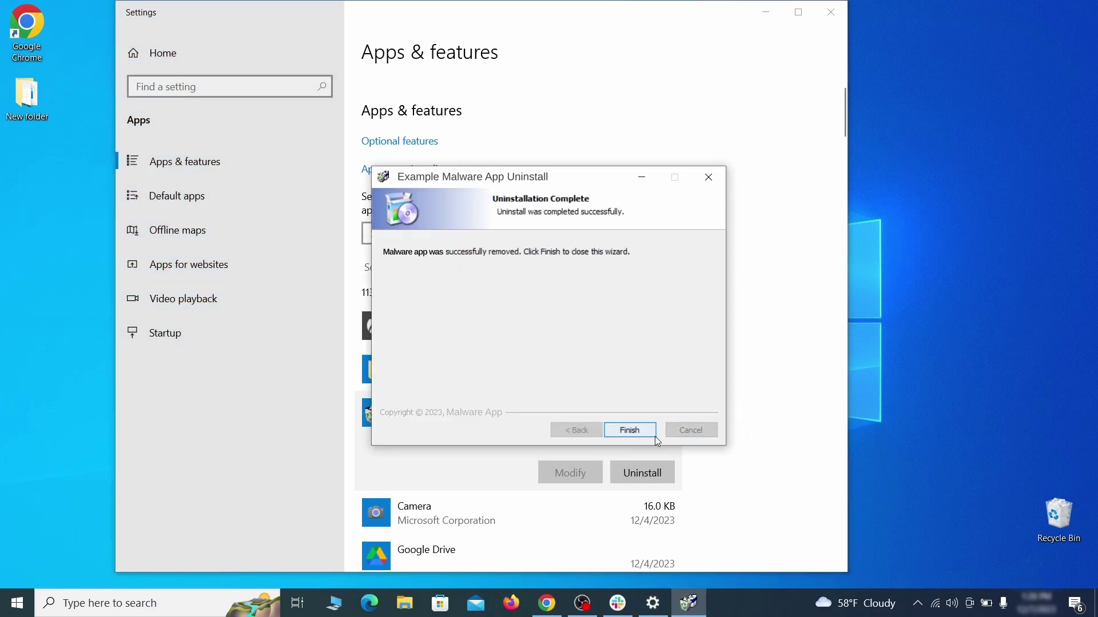
left_click(630, 430)
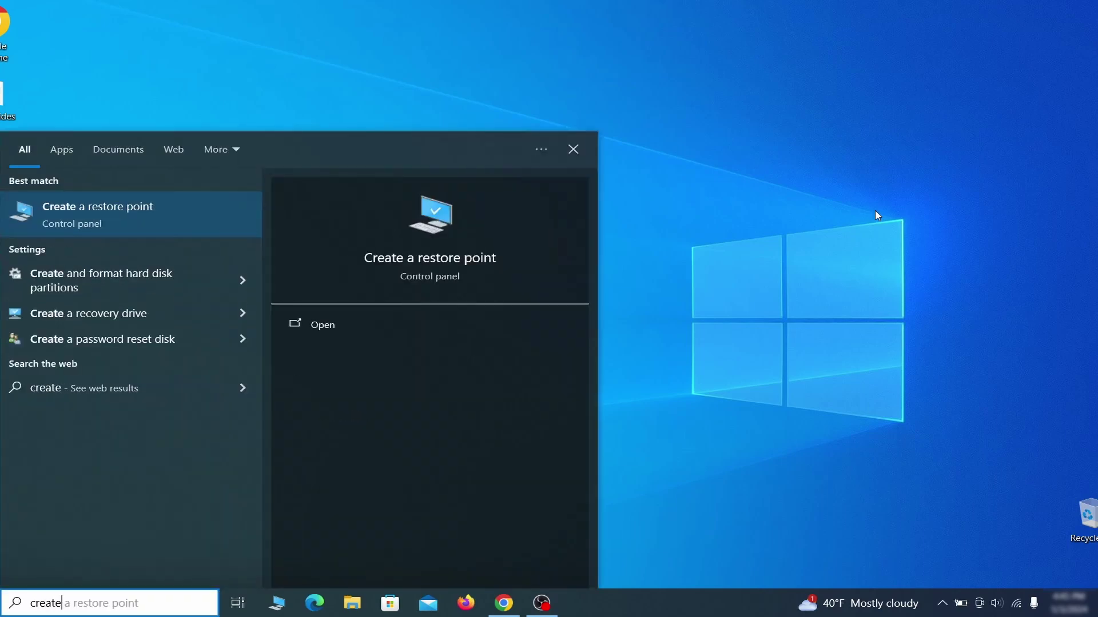
Turn on system protection for drive C: via 'create a restore point'.
type("store")
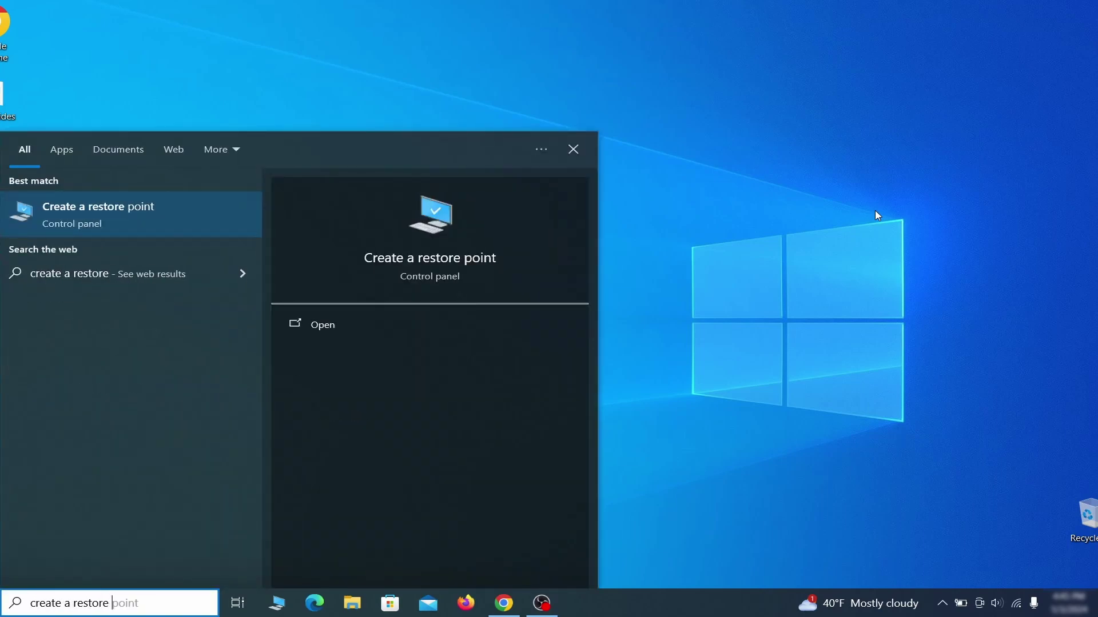
type(" point")
key("Return")
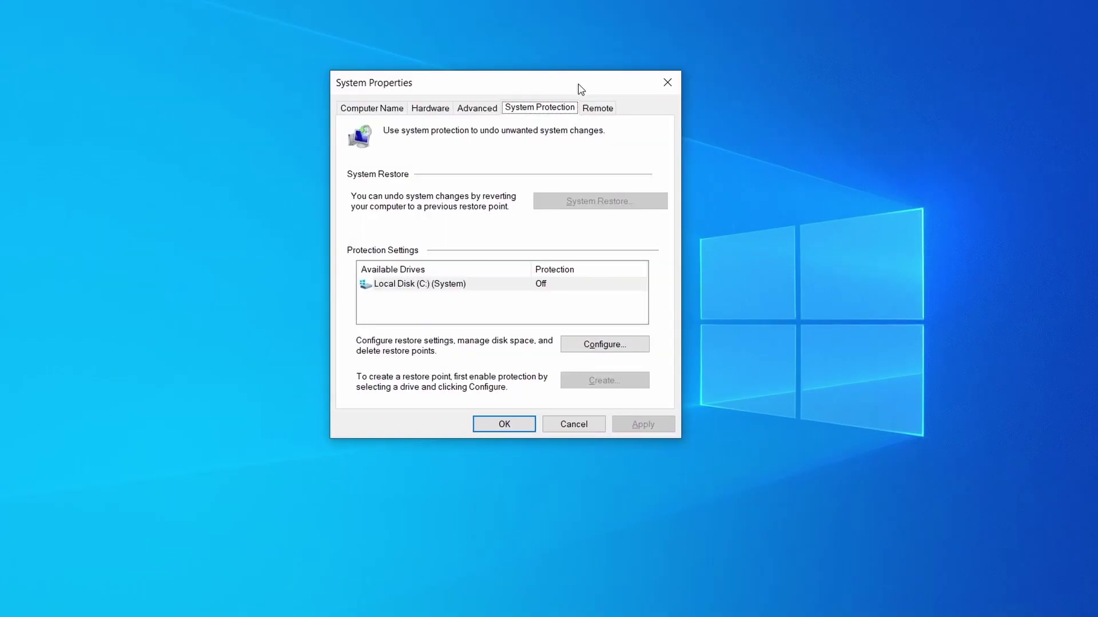
left_click(494, 286)
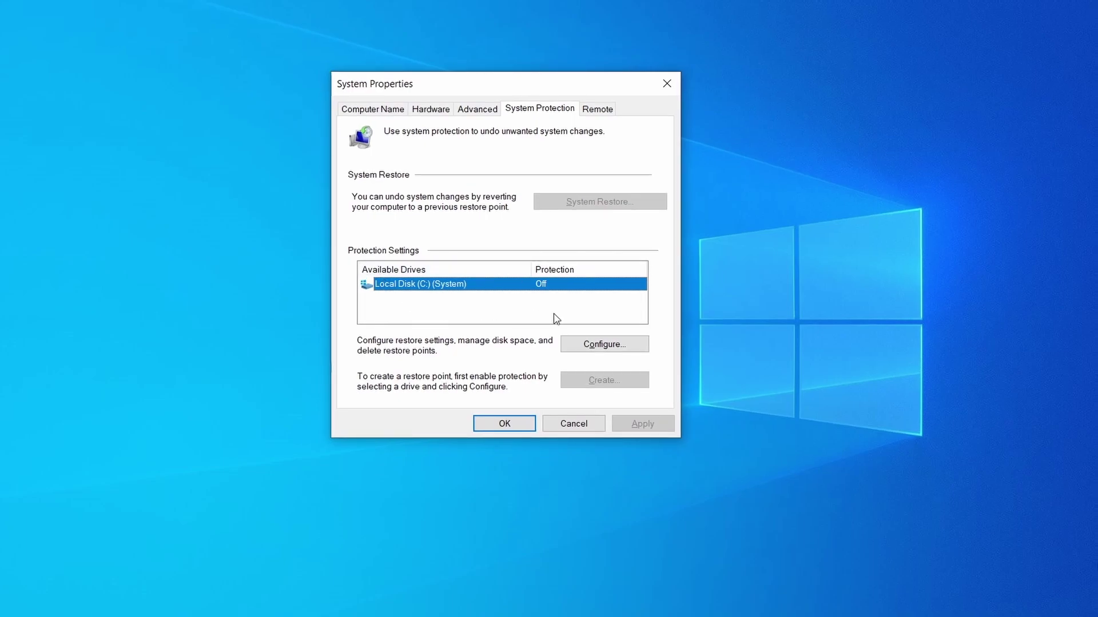
left_click(598, 345)
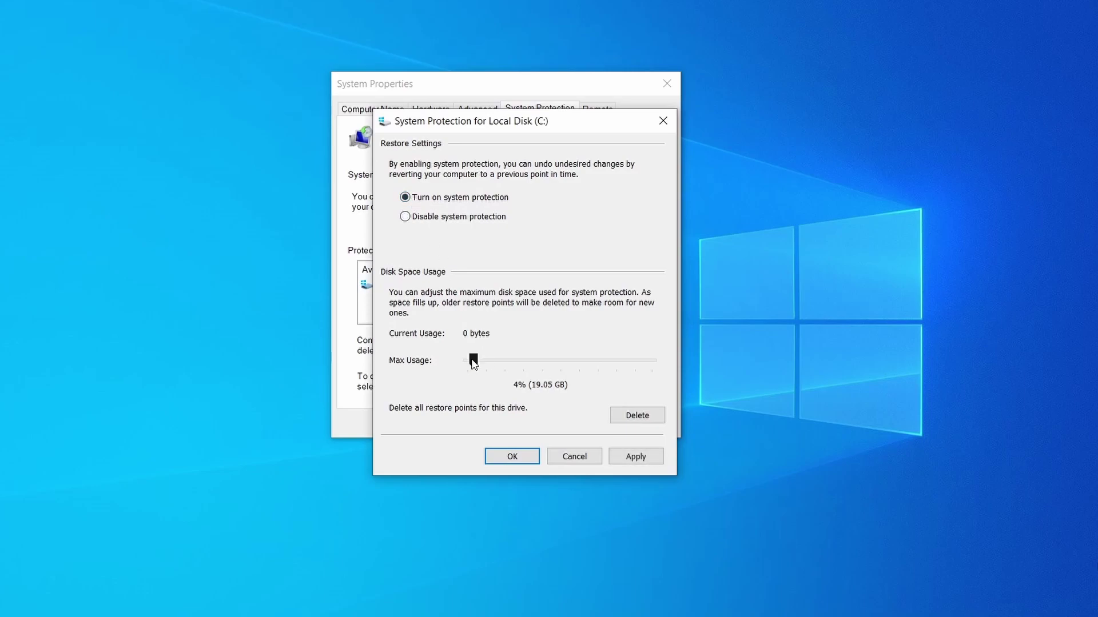
left_click(634, 456)
left_click(518, 458)
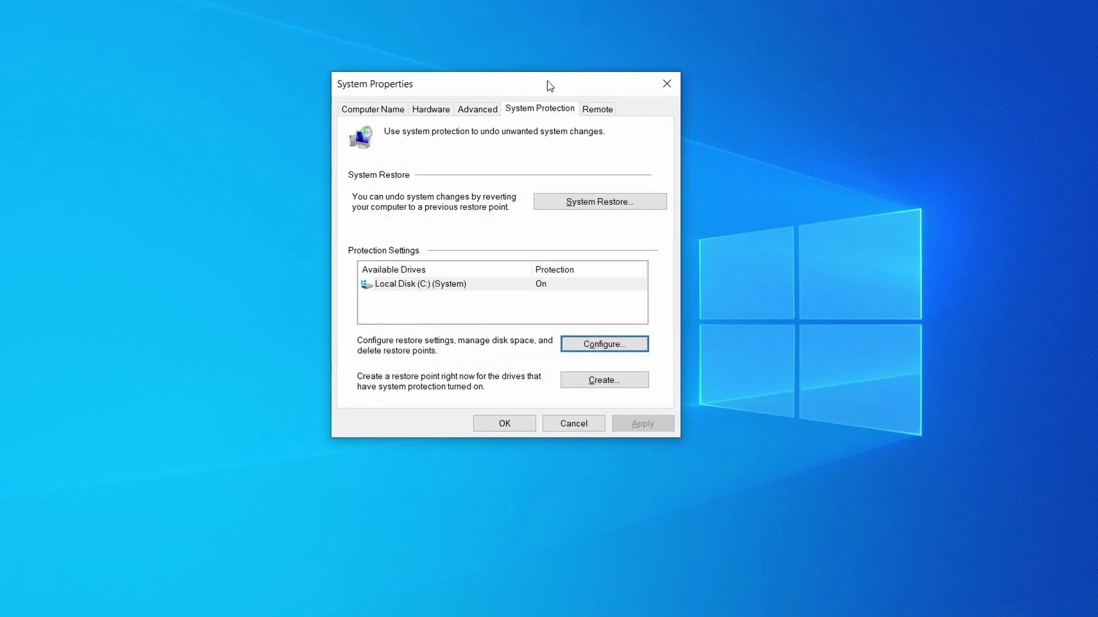
Create 'Restore Point 1' and step into System Restore's list of restore points.
left_click(614, 387)
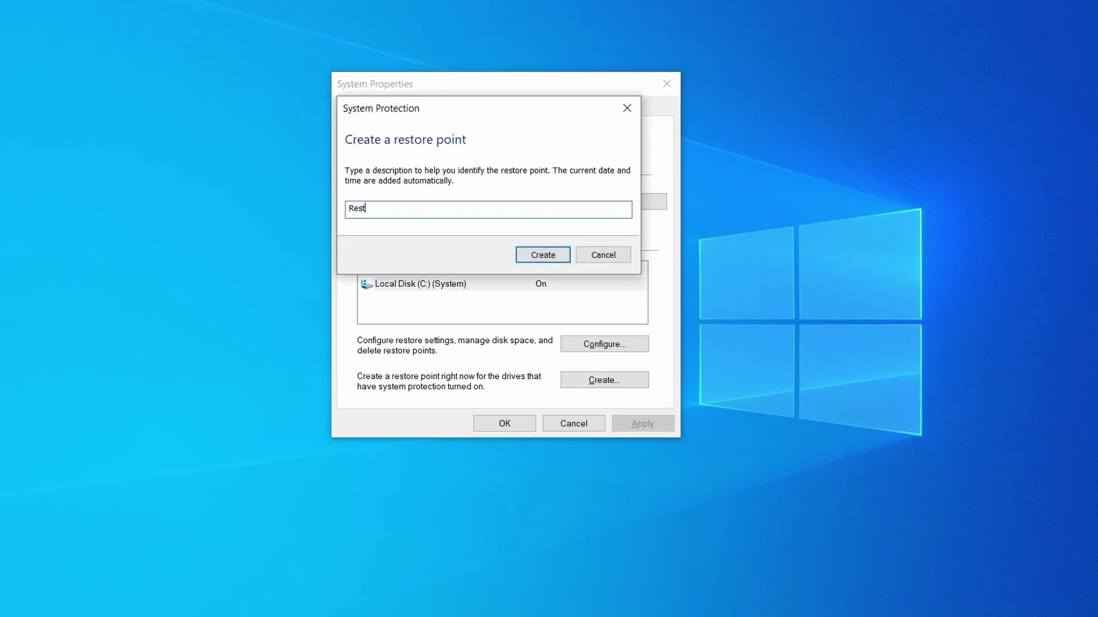
left_click(552, 255)
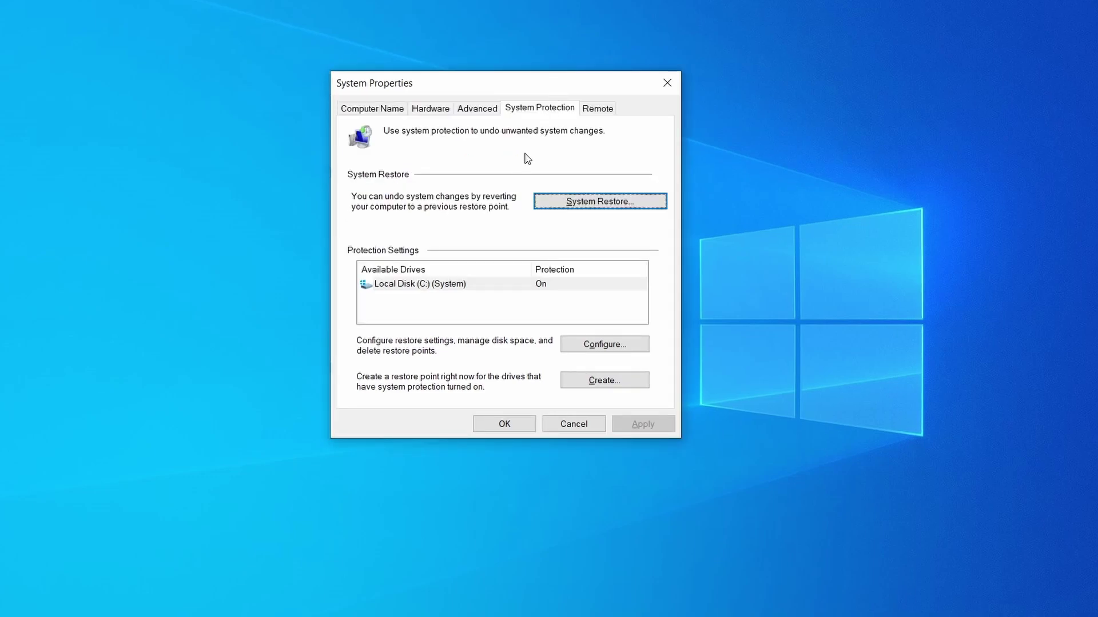
left_click(646, 210)
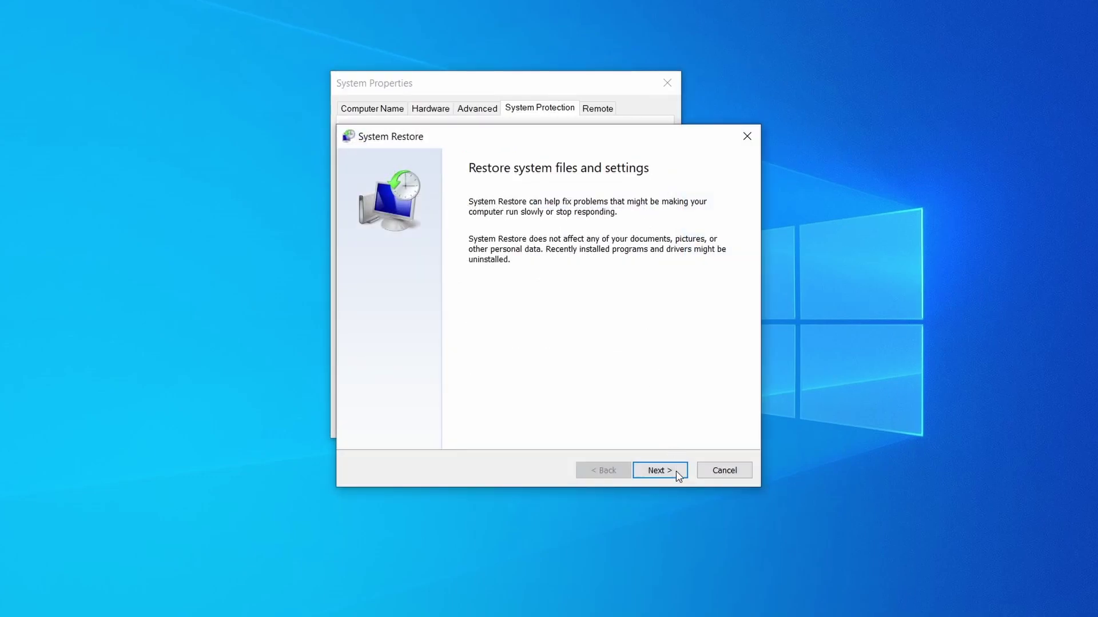
left_click(676, 473)
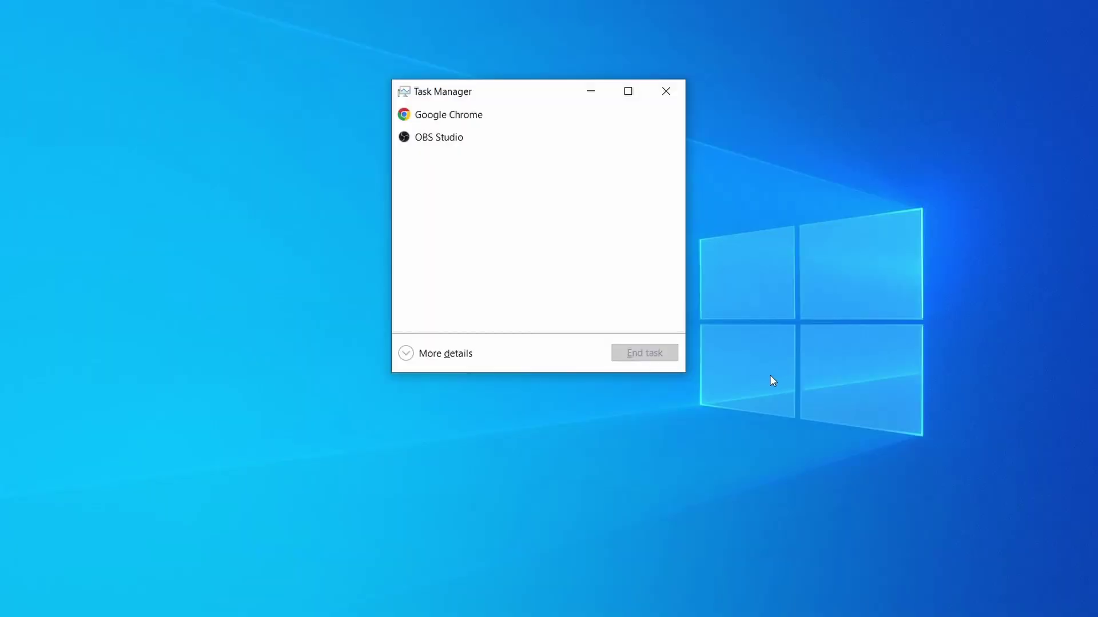
Find Example Malware Process in the CPU-sorted full process list and open its file location.
left_click(415, 358)
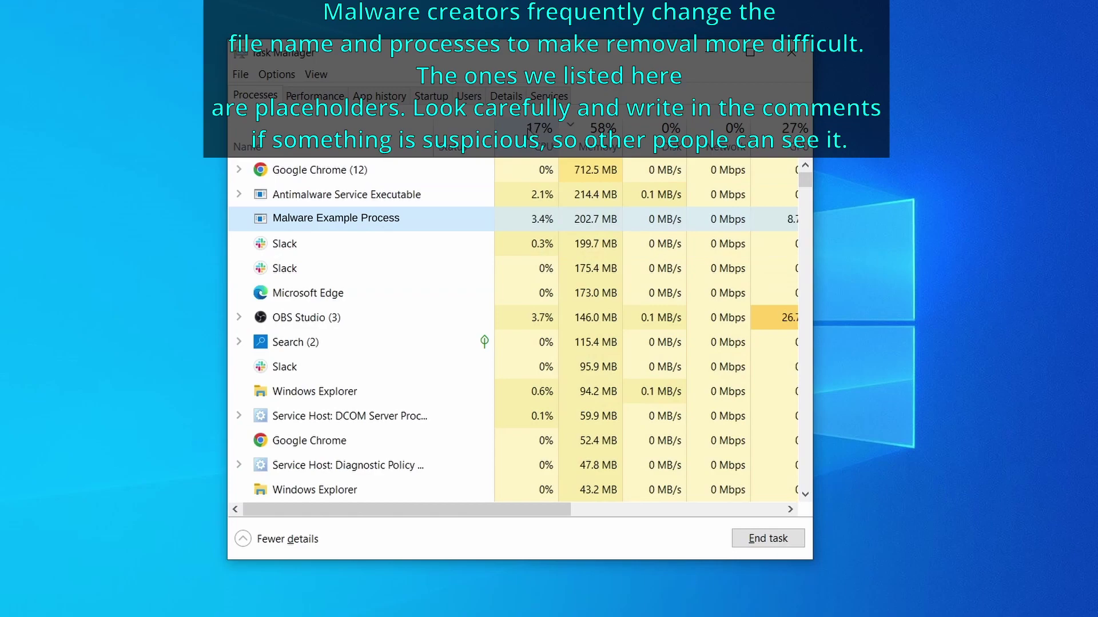
left_click(541, 135)
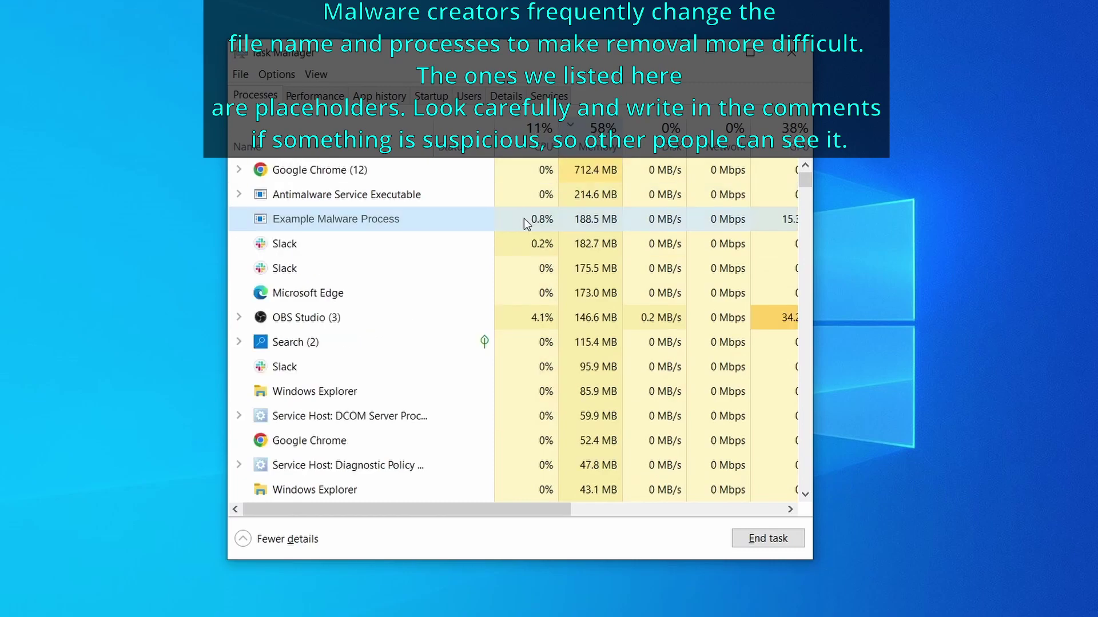
right_click(524, 219)
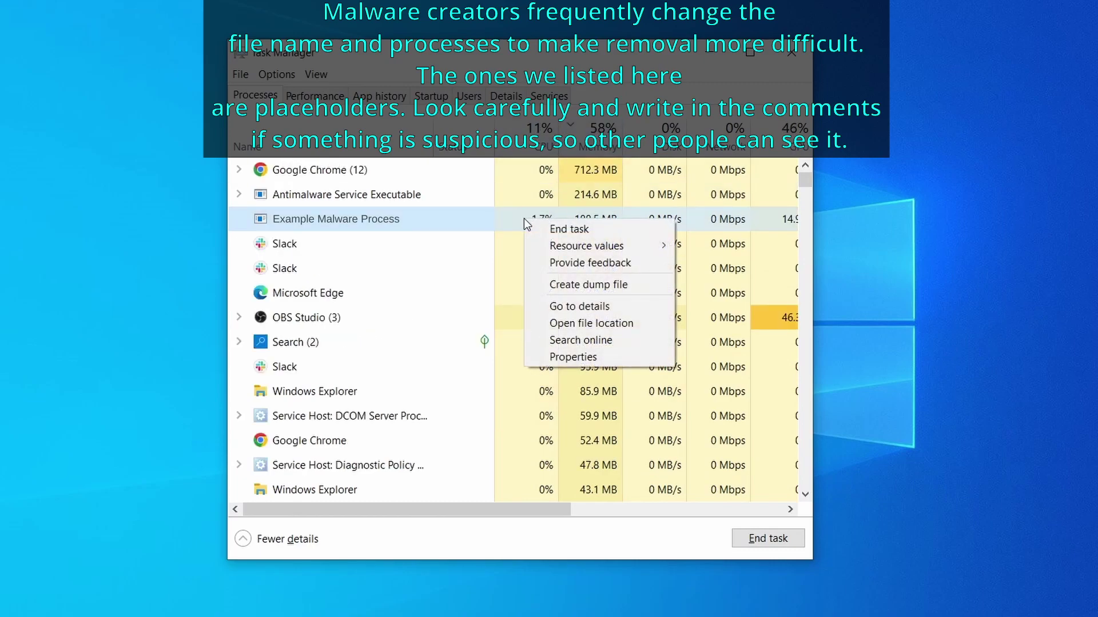
left_click(593, 325)
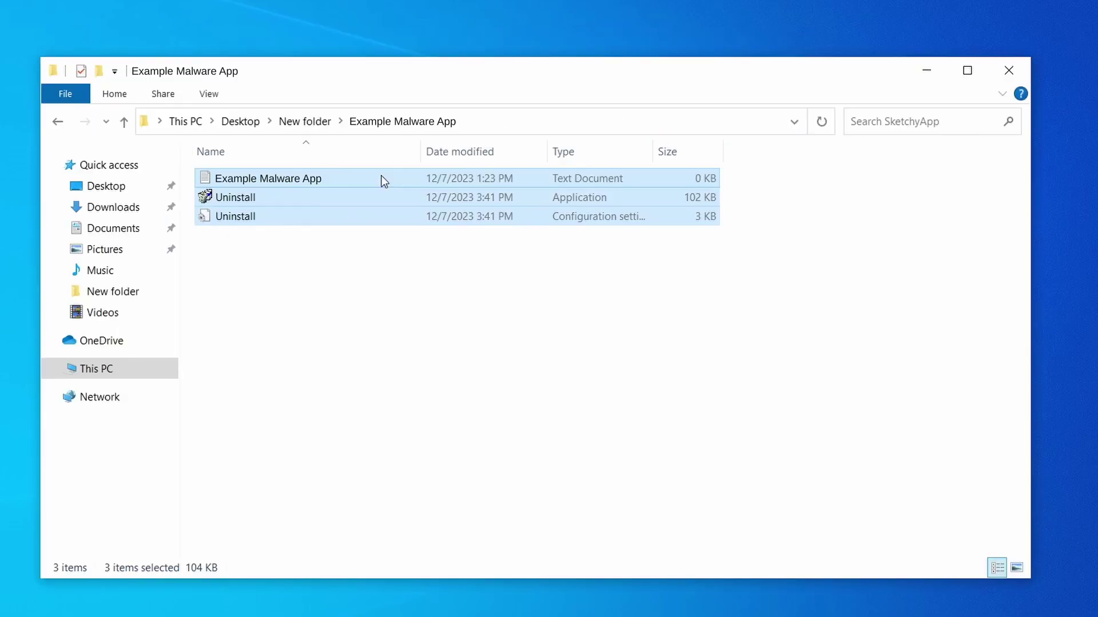
Delete the three malware files and close the empty folder window.
right_click(380, 178)
left_click(474, 397)
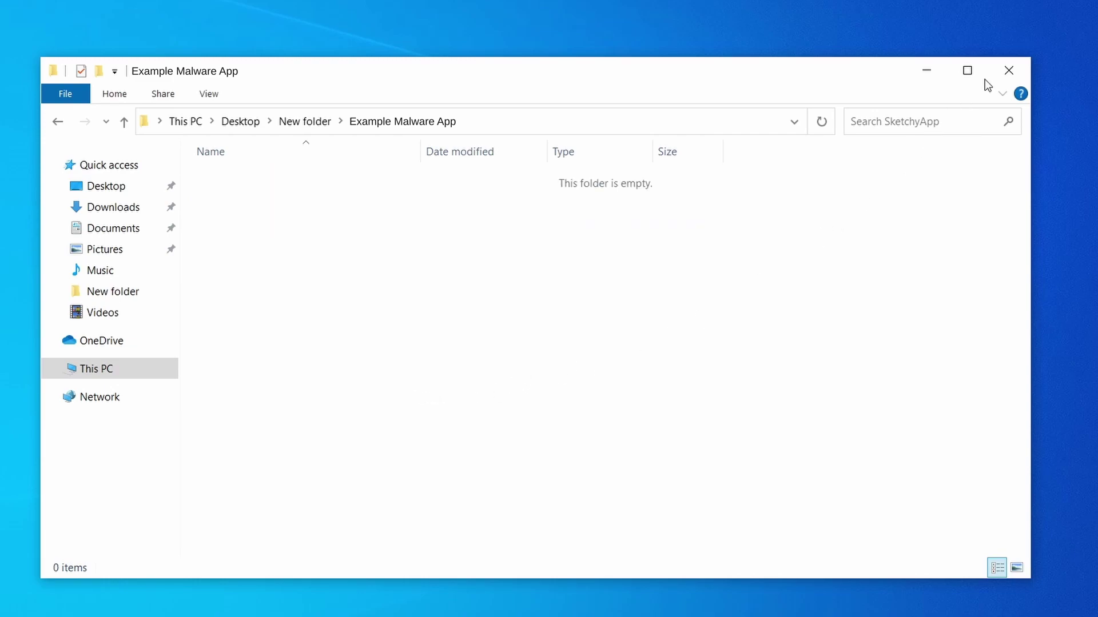
left_click(1008, 70)
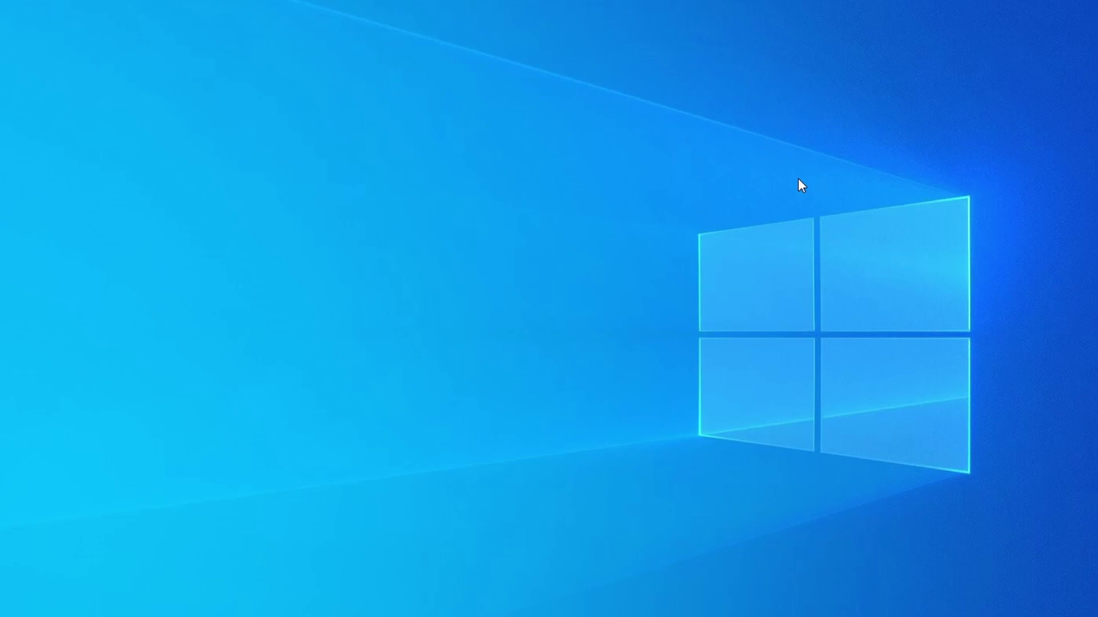
In Task Manager, sort by CPU then memory and right-click the Example Malware App process.
key("ctrl+shift+Escape")
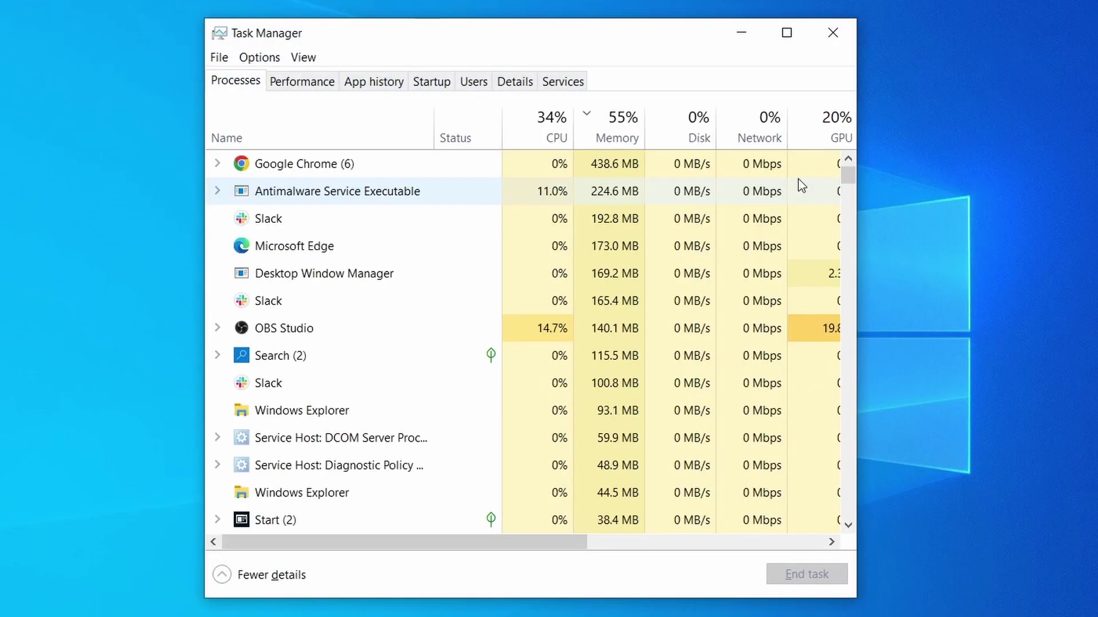
left_click(535, 136)
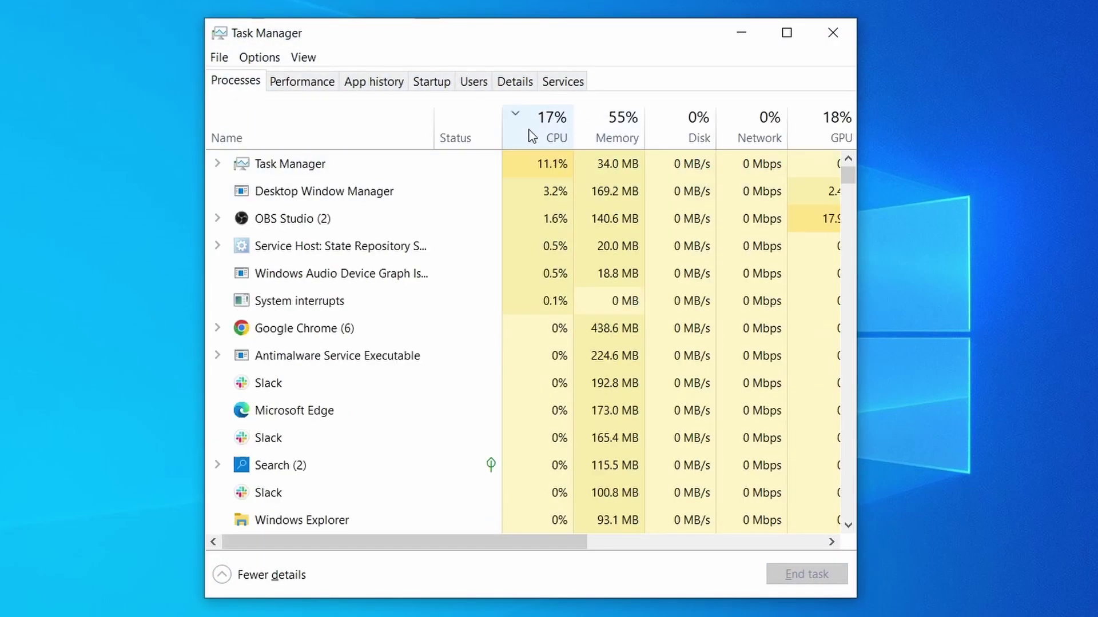
left_click(623, 125)
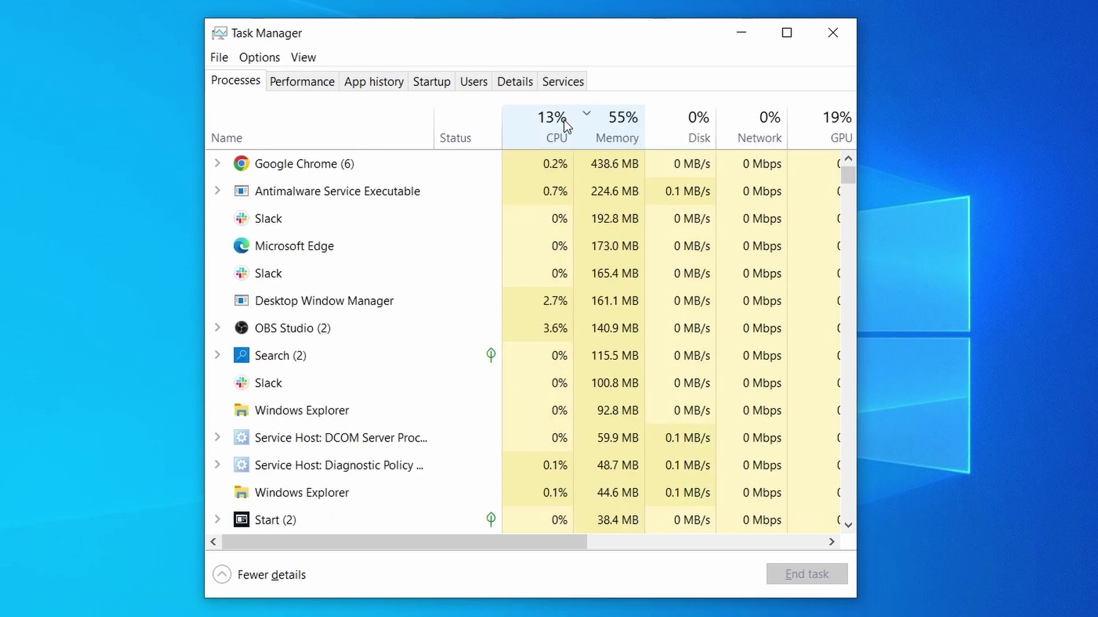
scroll(476, 386, "down", 2)
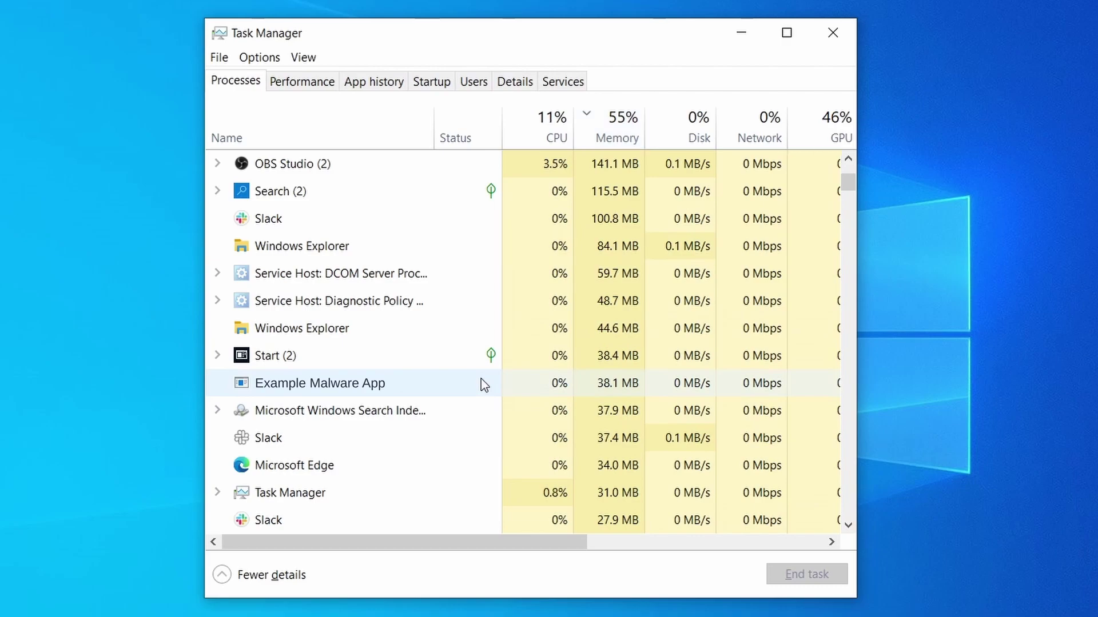
right_click(481, 379)
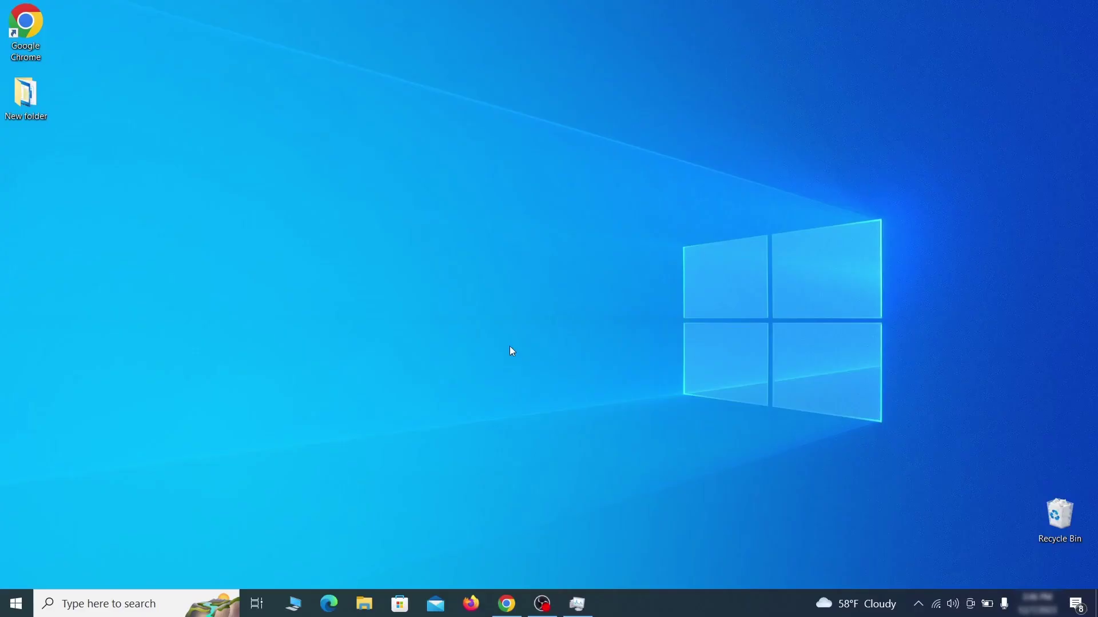
Search for 'view network connections' and open the result.
left_click(16, 604)
type("view network connections")
key("Return")
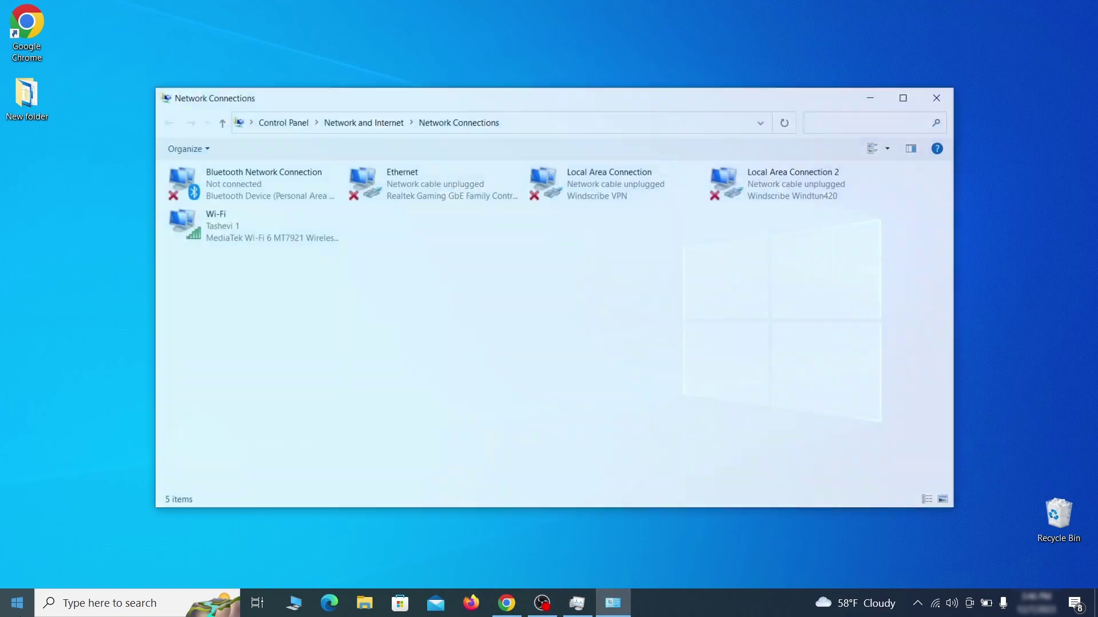
Open the Internet Protocol Version 4 (TCP/IPv4) properties of the Wi-Fi adapter.
left_click(200, 224)
right_click(234, 236)
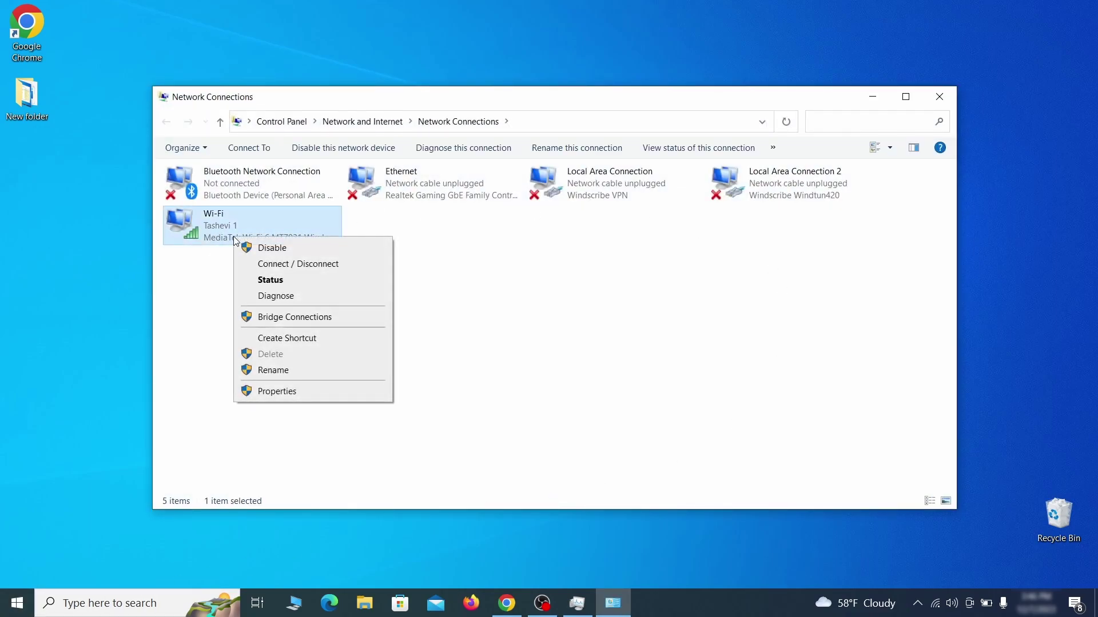
left_click(297, 392)
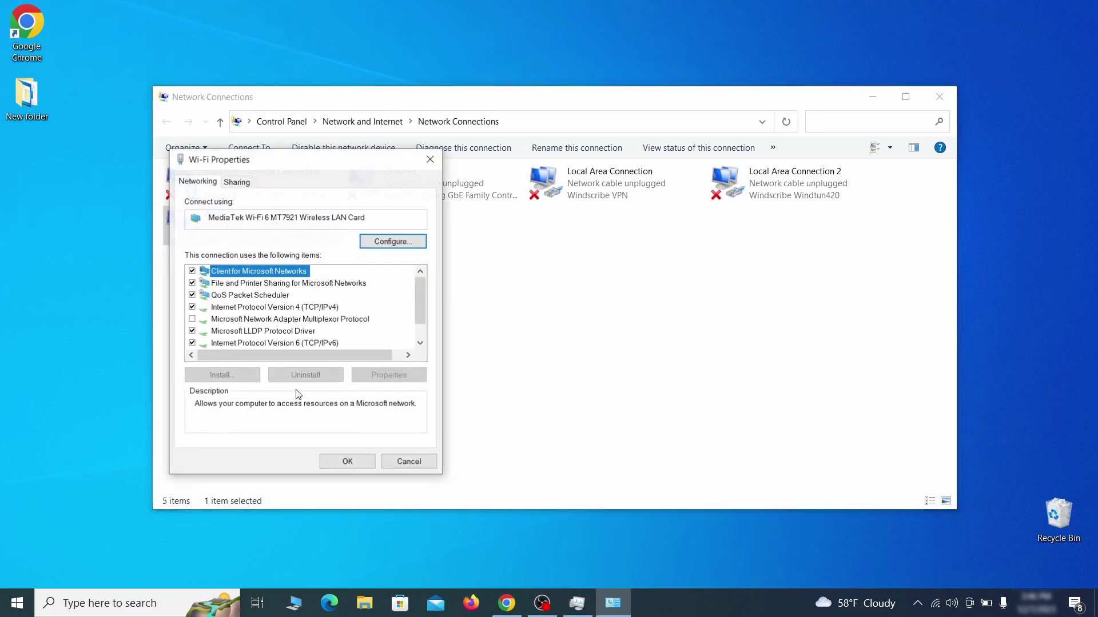
left_click(287, 309)
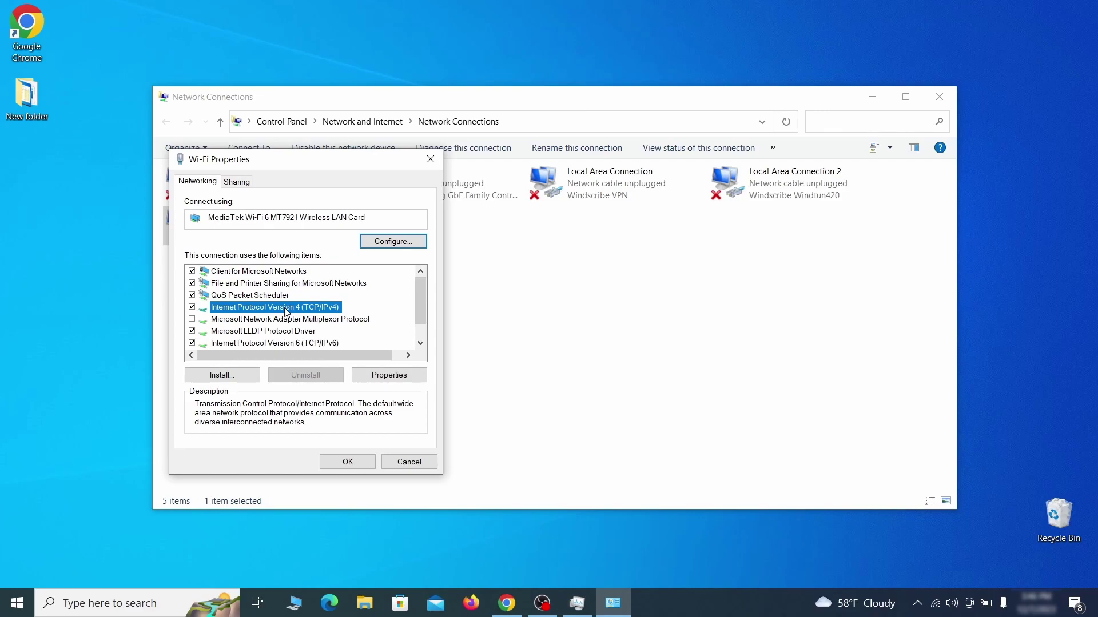
left_click(389, 375)
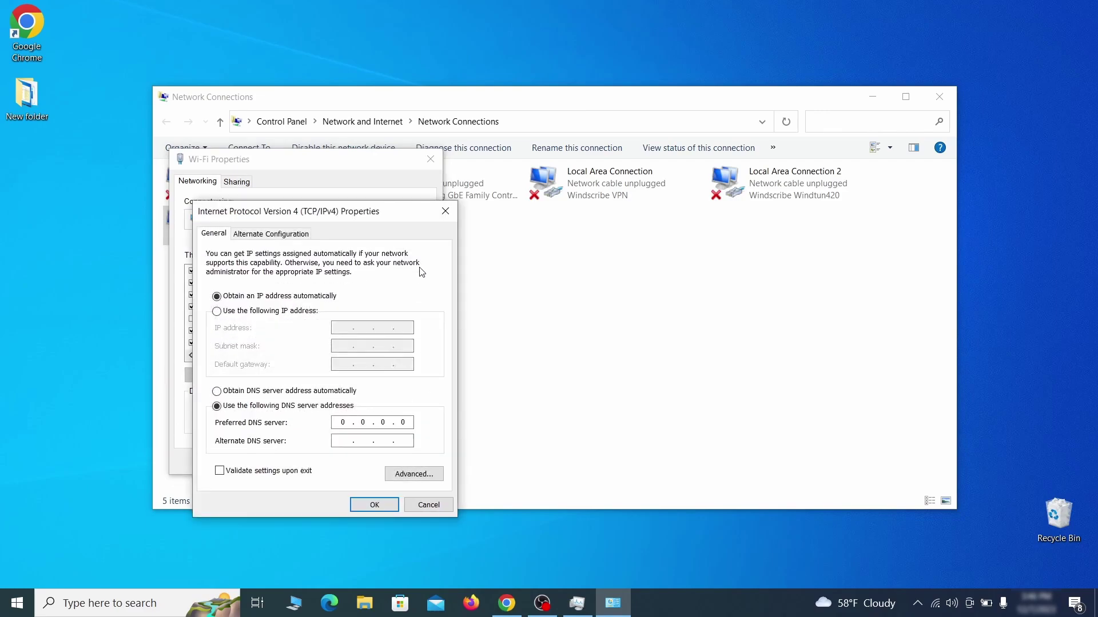
left_click_drag(392, 210, 554, 166)
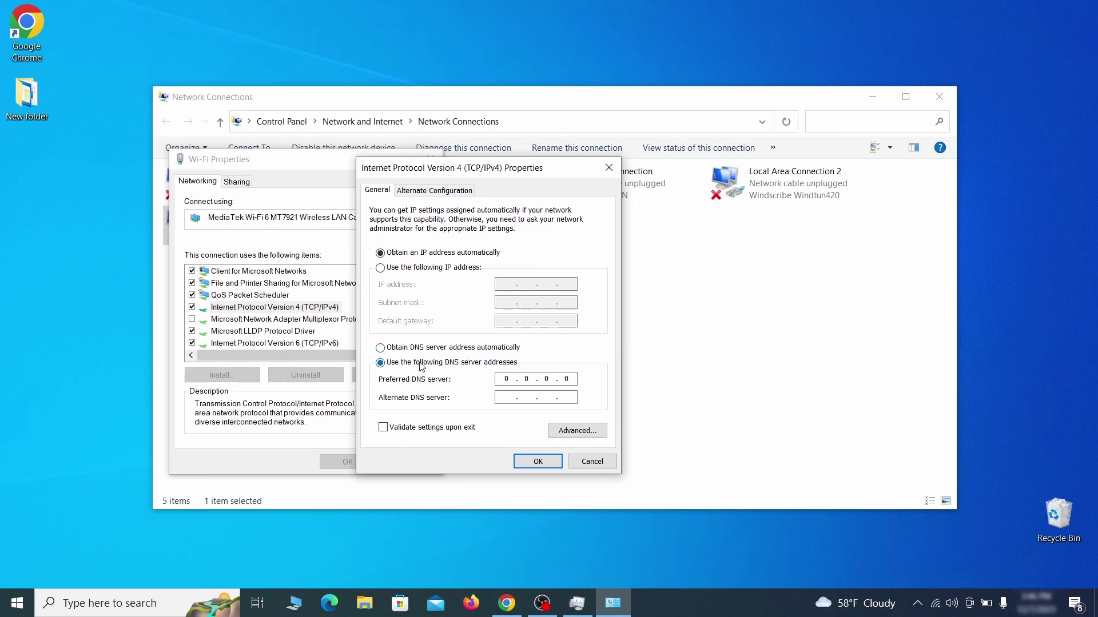
Remove the 0.0.0.0 DNS server in Advanced TCP/IP settings and confirm both dialogs.
left_click(594, 438)
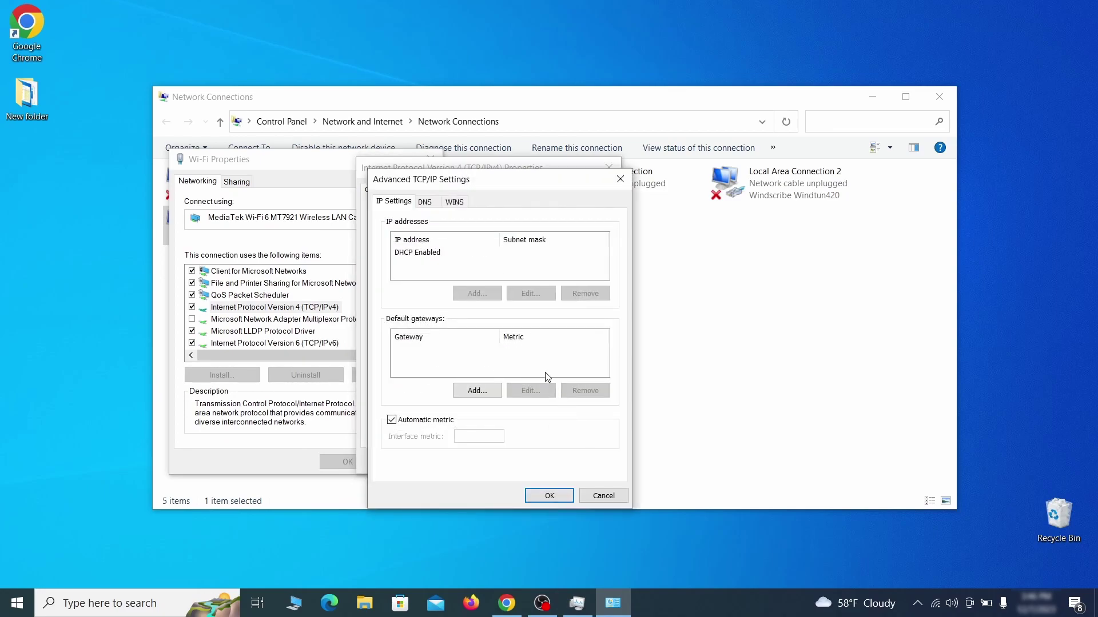
left_click(429, 204)
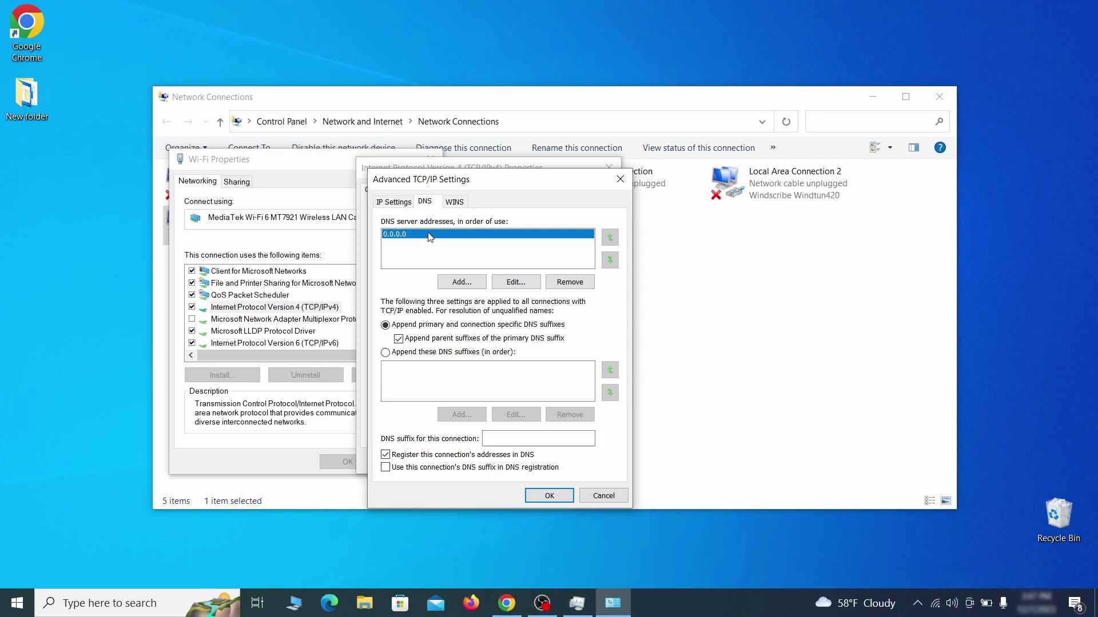
left_click(582, 289)
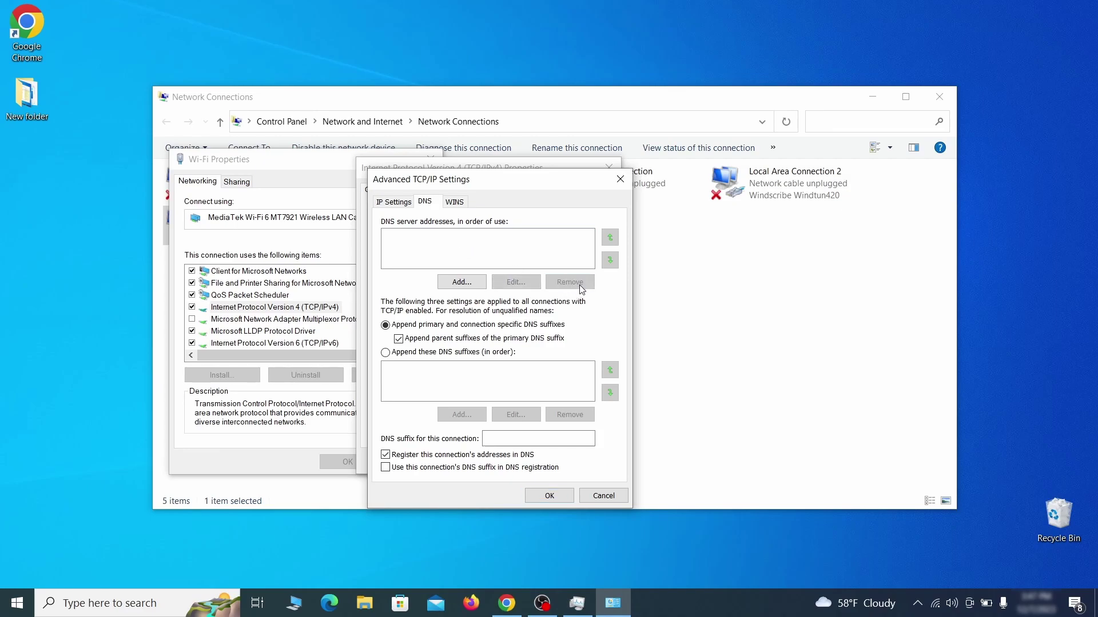
left_click(557, 497)
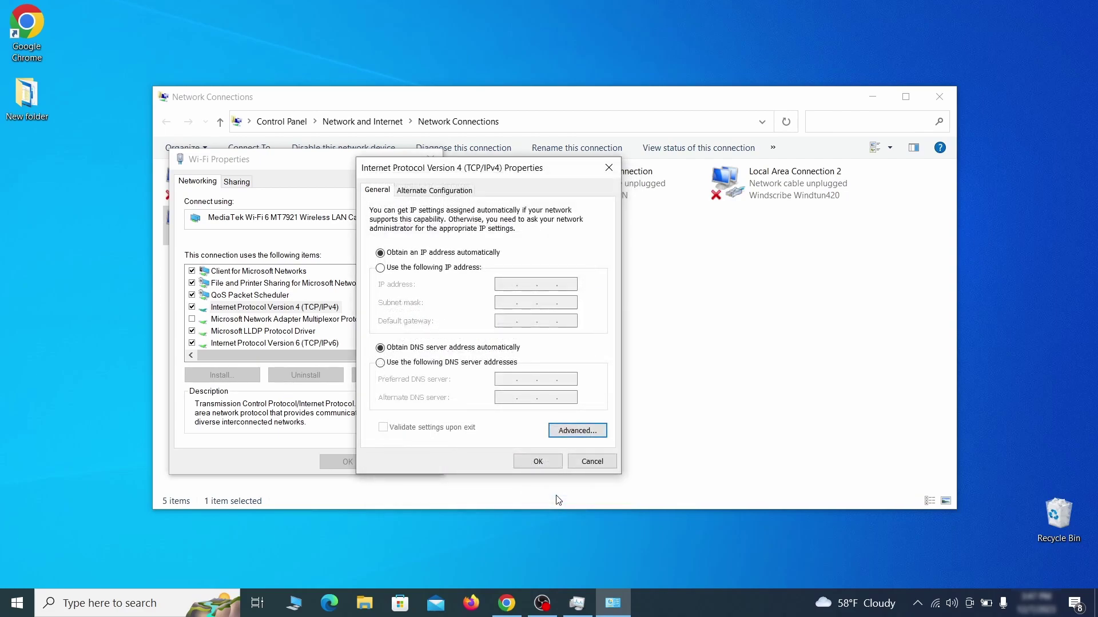
left_click(538, 462)
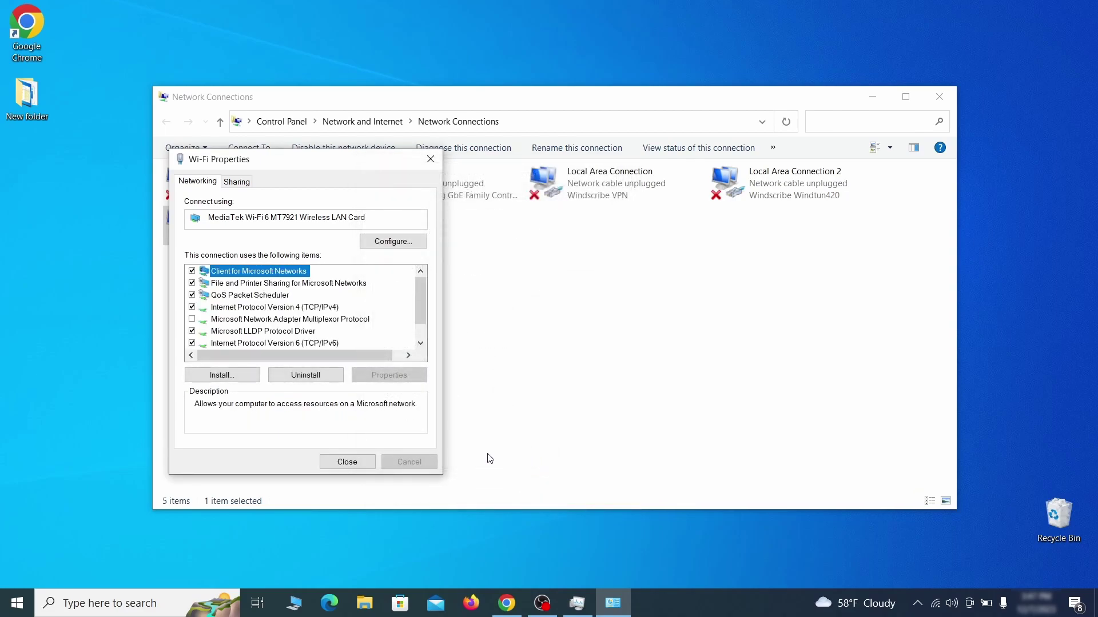
Close Wi-Fi Properties and open the hosts file in Notepad using its pasted path.
left_click(347, 461)
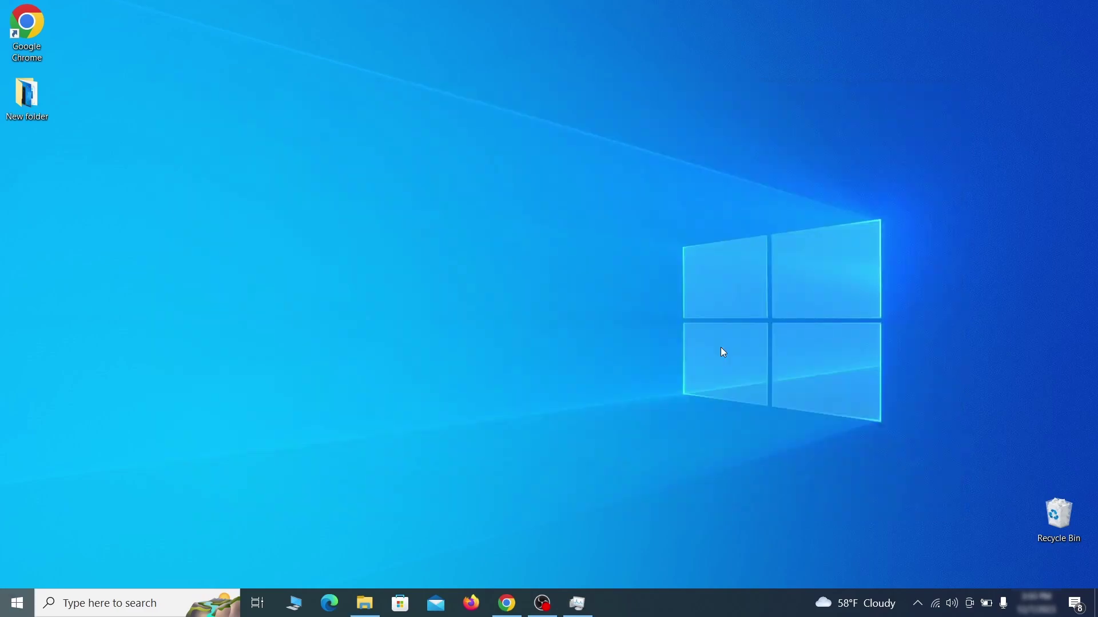
key("super")
key("Escape")
key("super")
type("C:\\Windows\\System32\\drivers\\etc\\hosts")
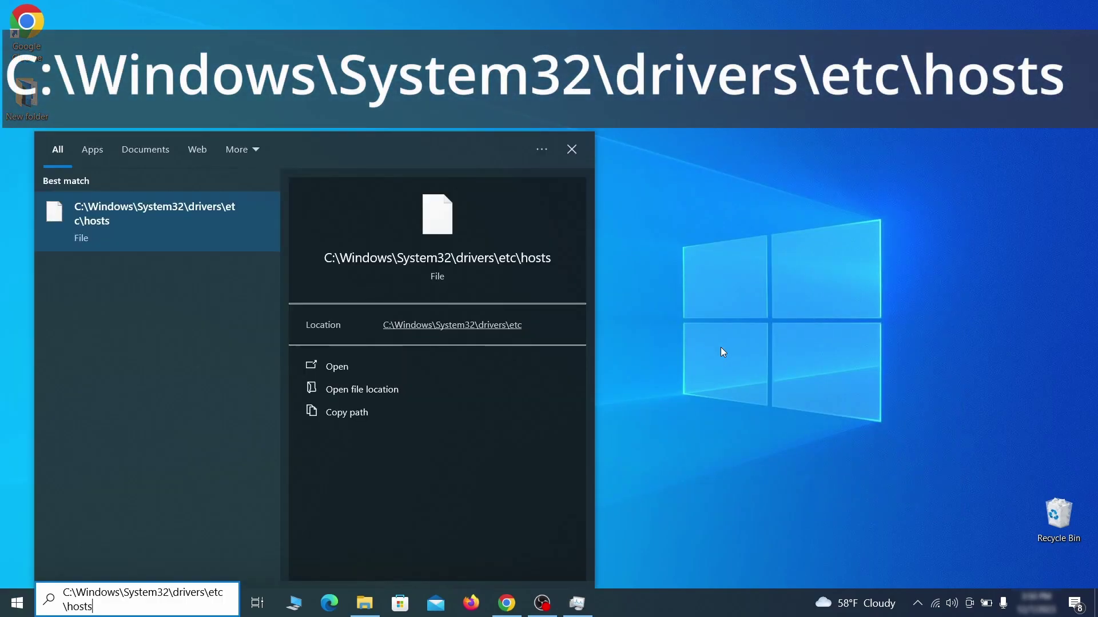
key("Return")
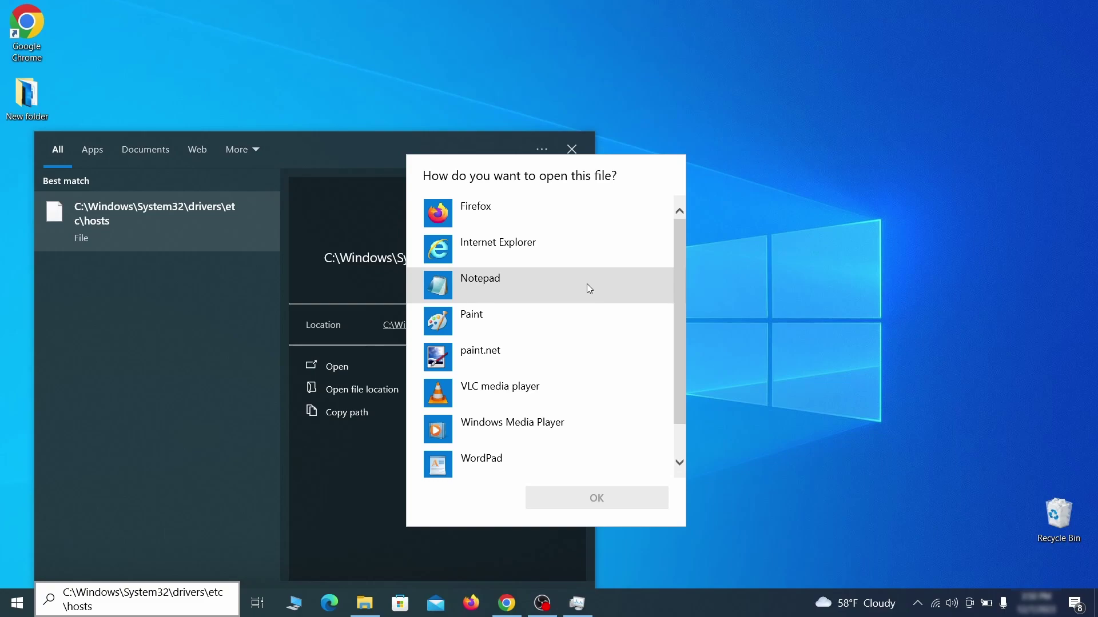
double_click(587, 283)
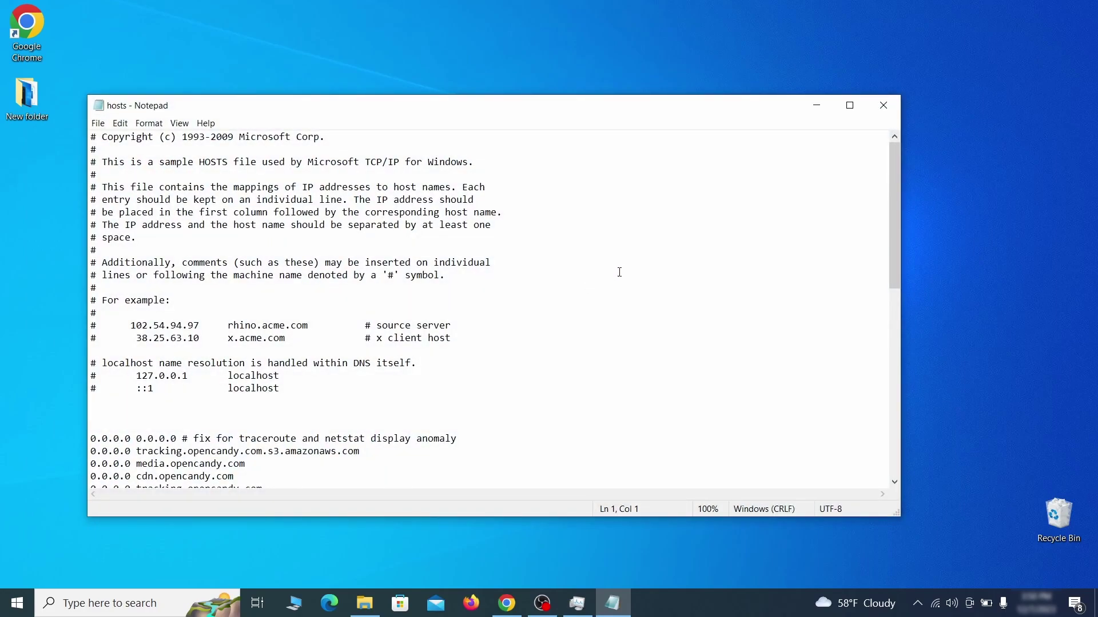
Delete every 0.0.0.0 entry from the hosts file and save it.
scroll(620, 272, "down", 3)
left_click(99, 328)
left_click_drag(92, 326, 279, 460)
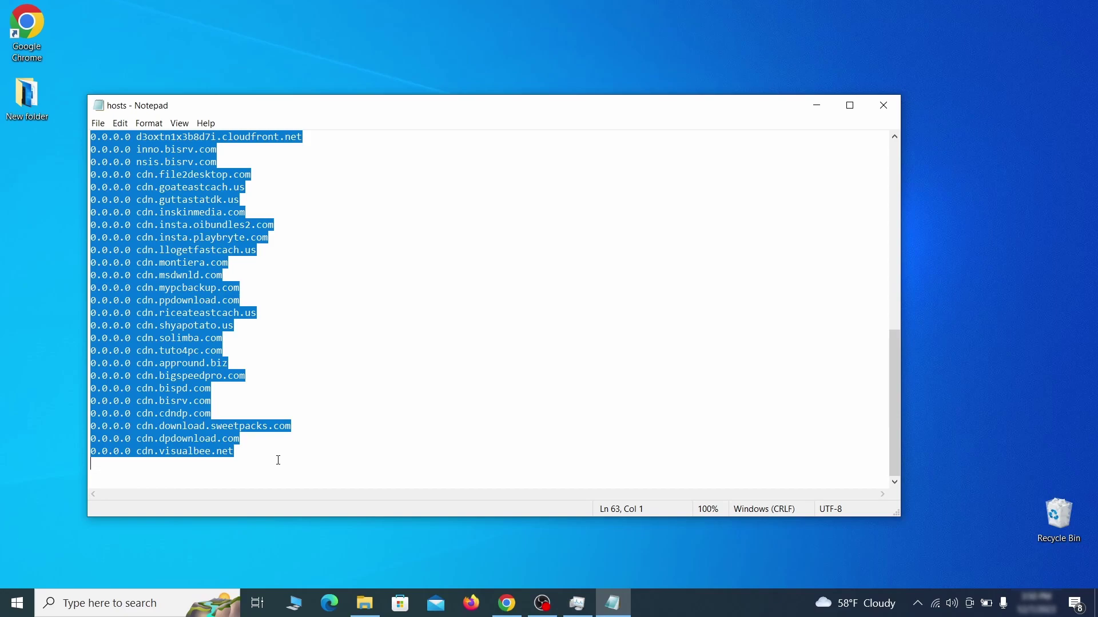
key("Delete")
left_click(98, 122)
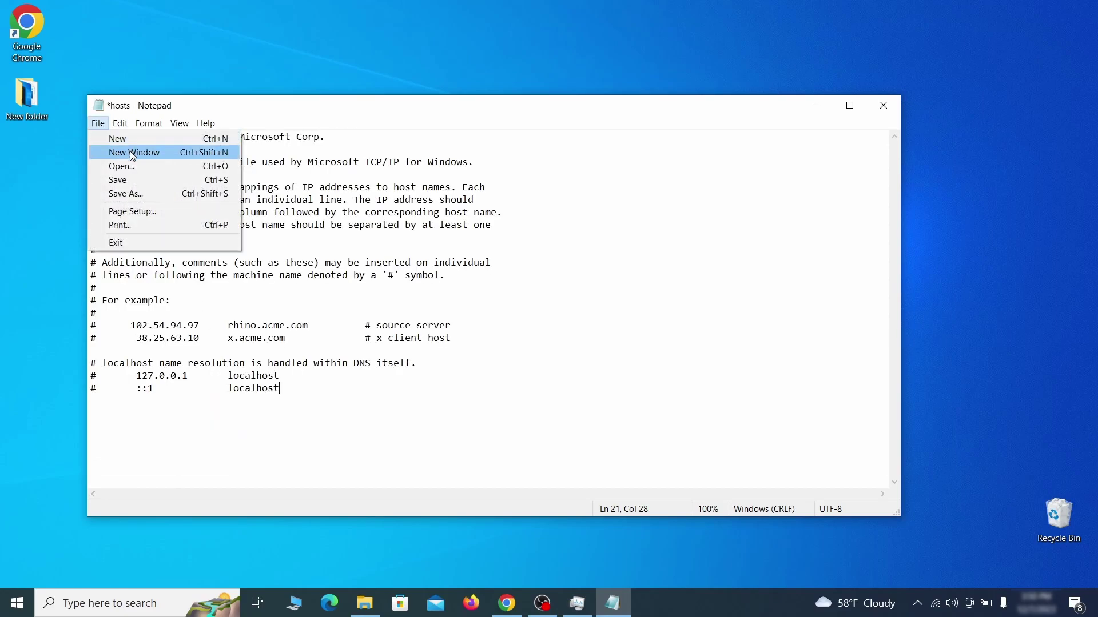
left_click(141, 179)
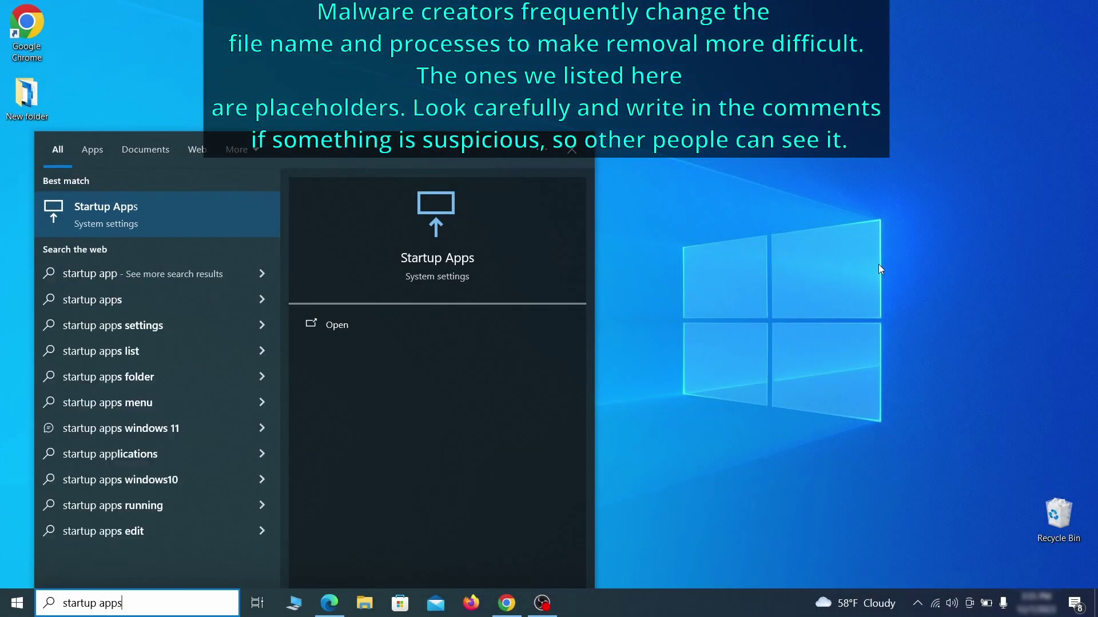
Open Startup apps and switch Example Malware App's toggle to Off.
key("Return")
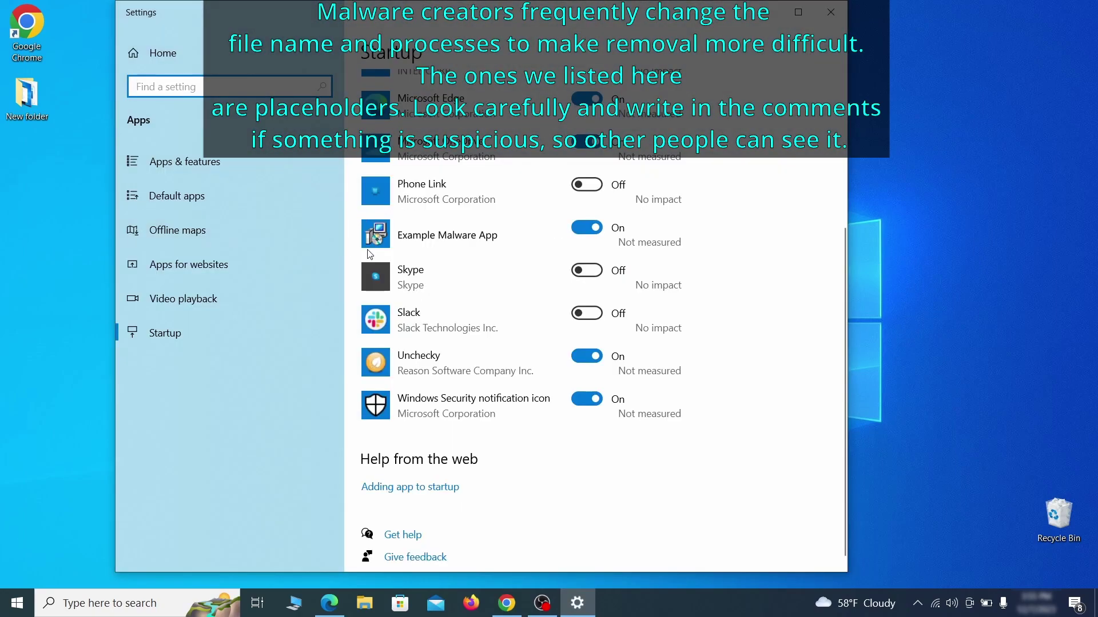
left_click(586, 235)
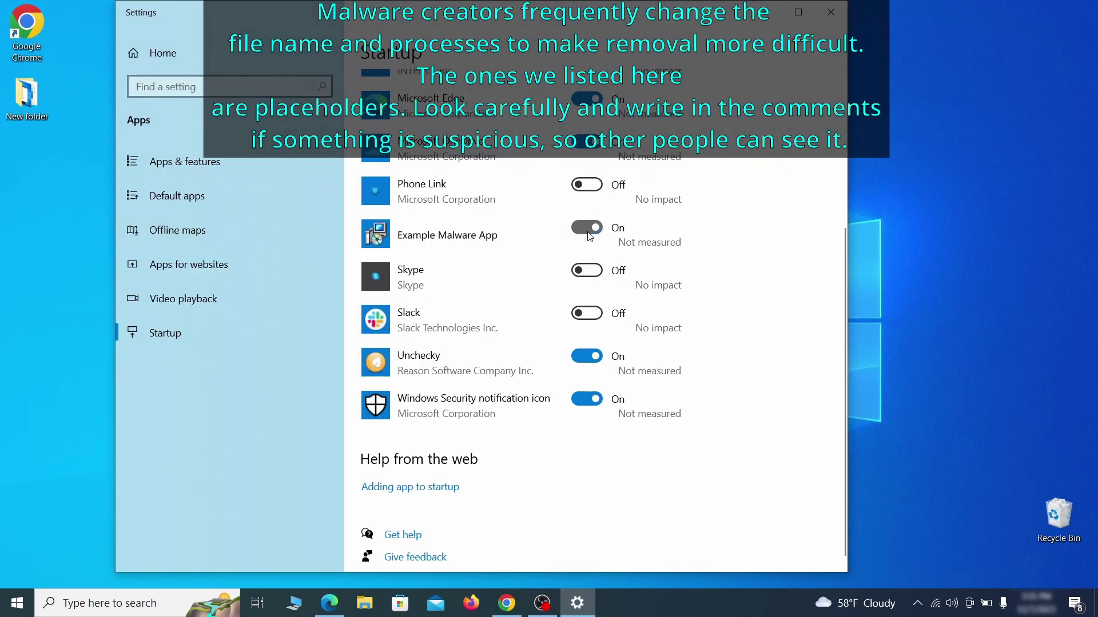
Close startup settings, open Task Scheduler, and right-click Example Malware App in the Task Scheduler Library.
left_click(831, 12)
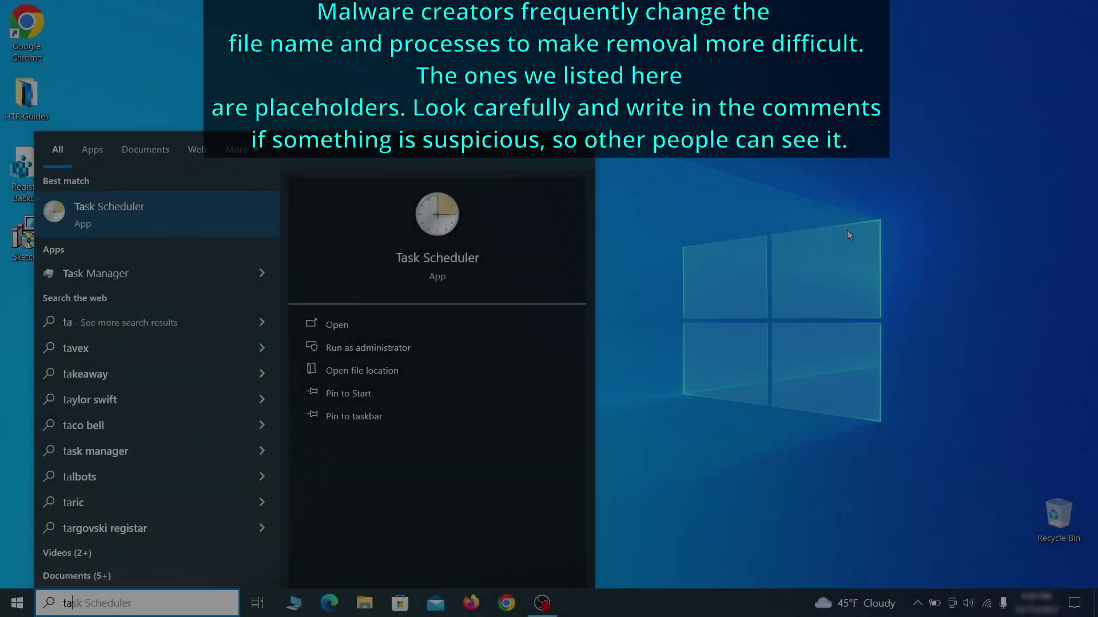
type("sk schedu")
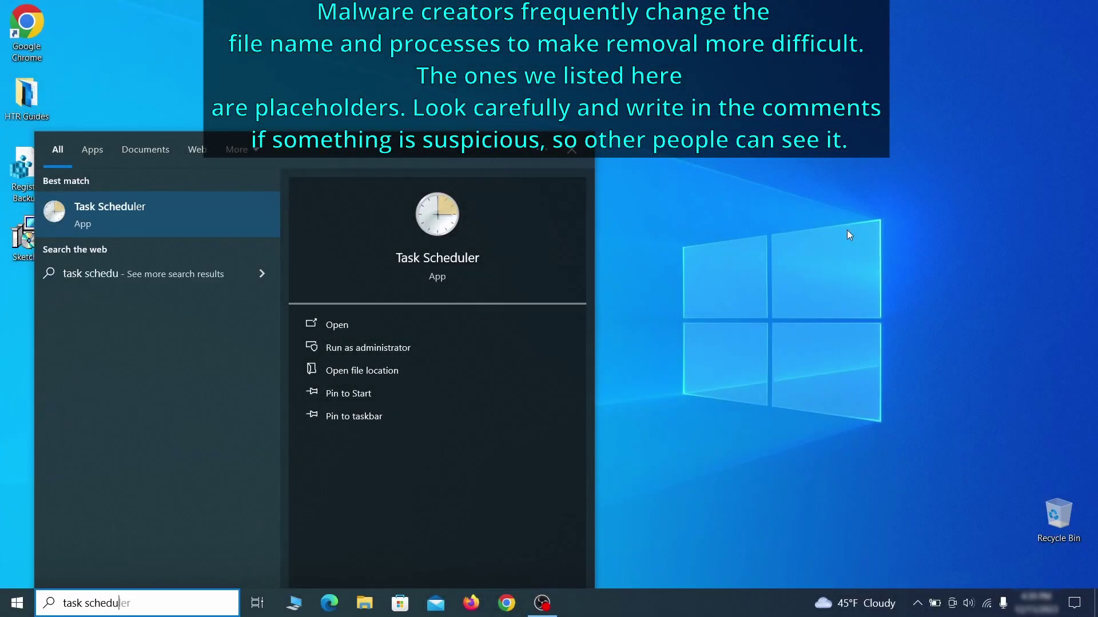
key("Return")
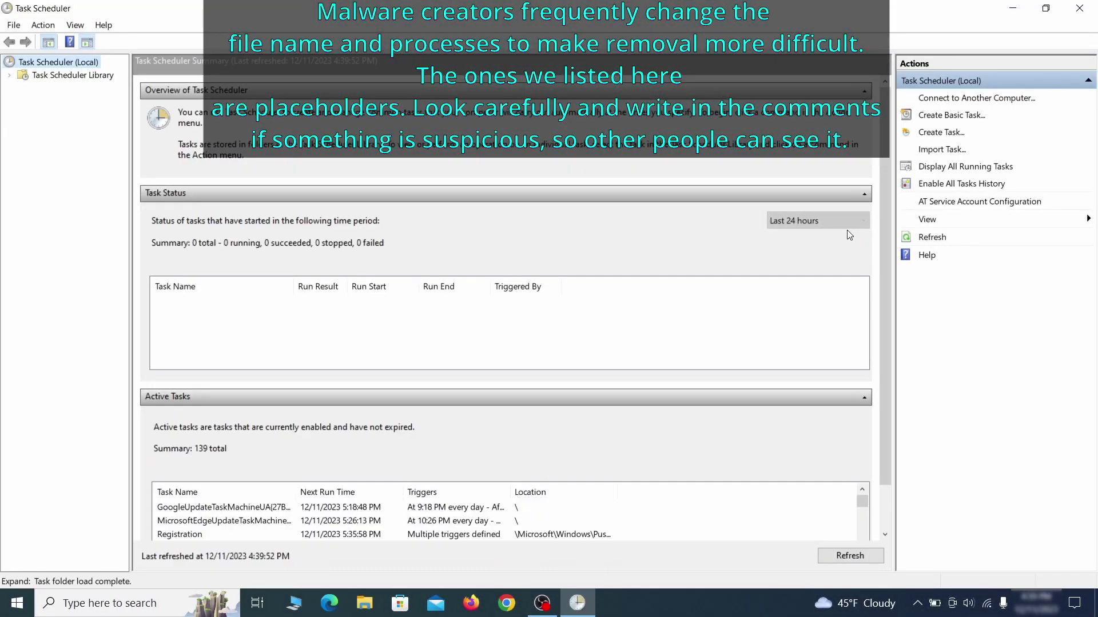
left_click(92, 75)
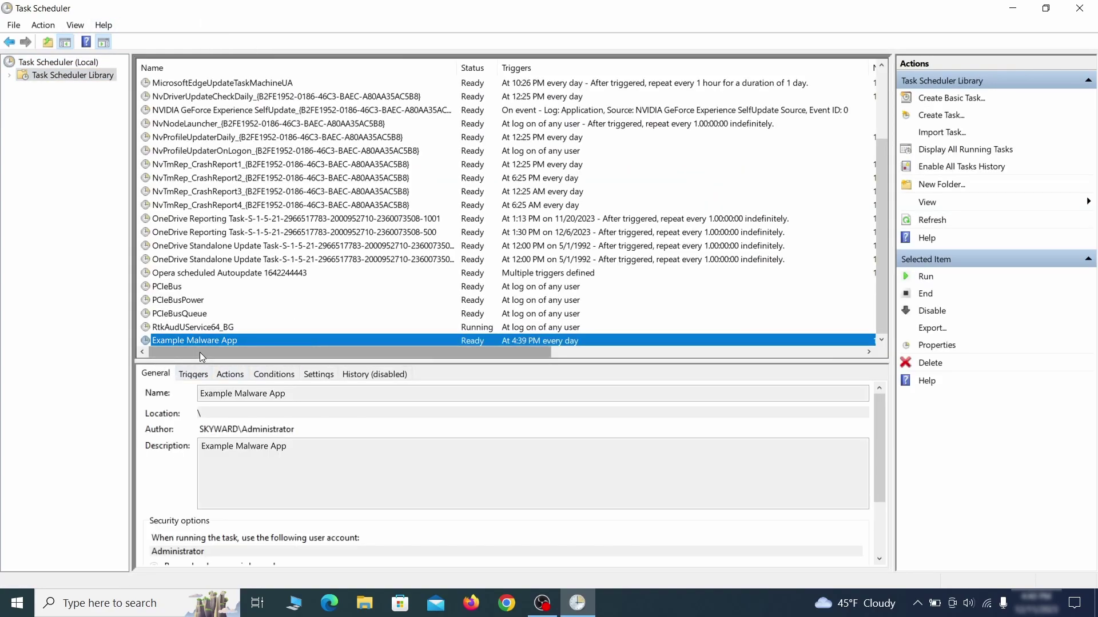
right_click(317, 342)
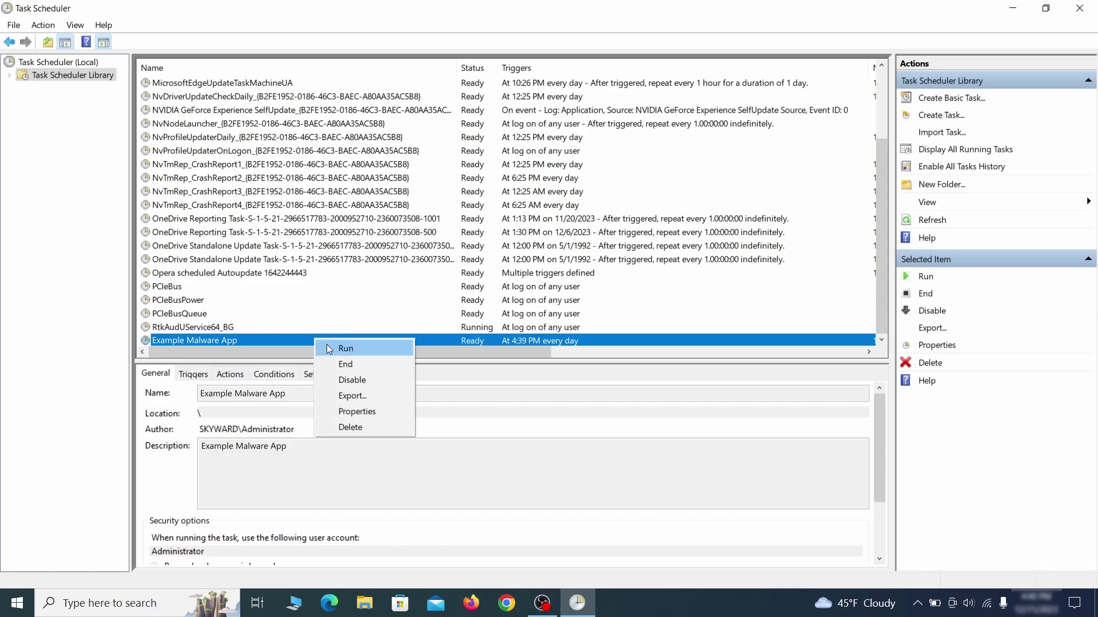
Review the Example Malware App task's Triggers and Actions in Properties, then delete the task.
left_click(361, 415)
left_click(123, 96)
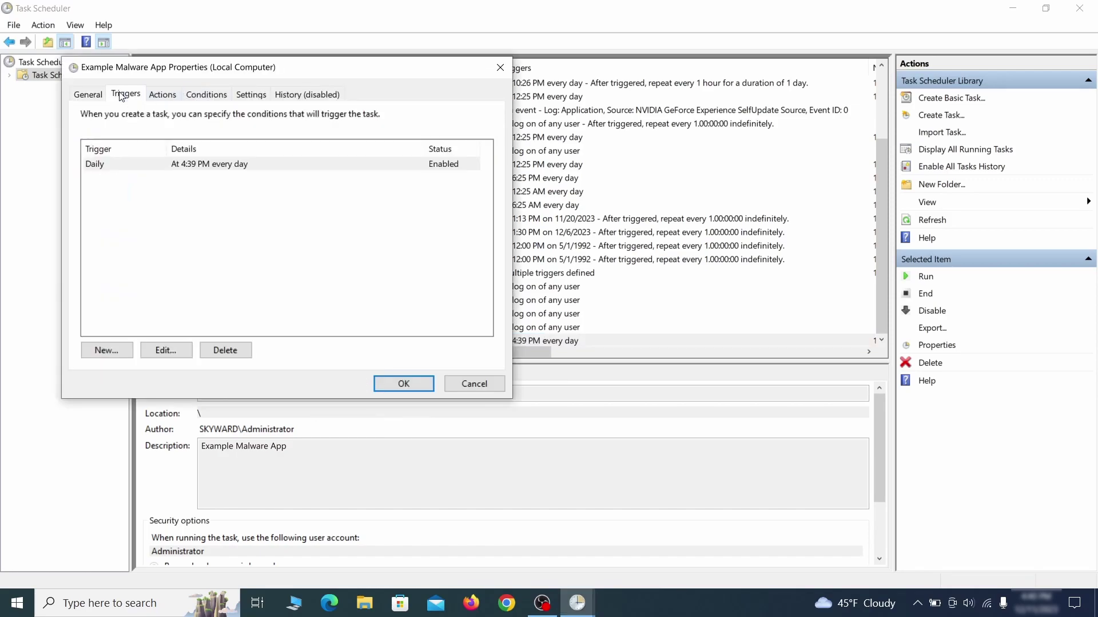
left_click(168, 96)
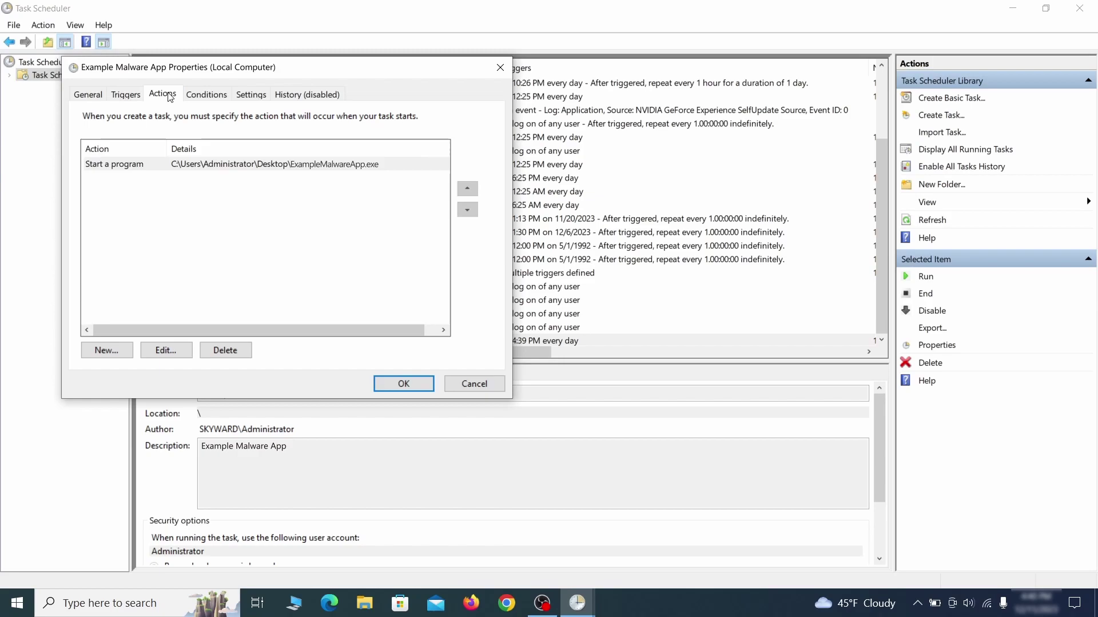
key("Escape")
right_click(352, 340)
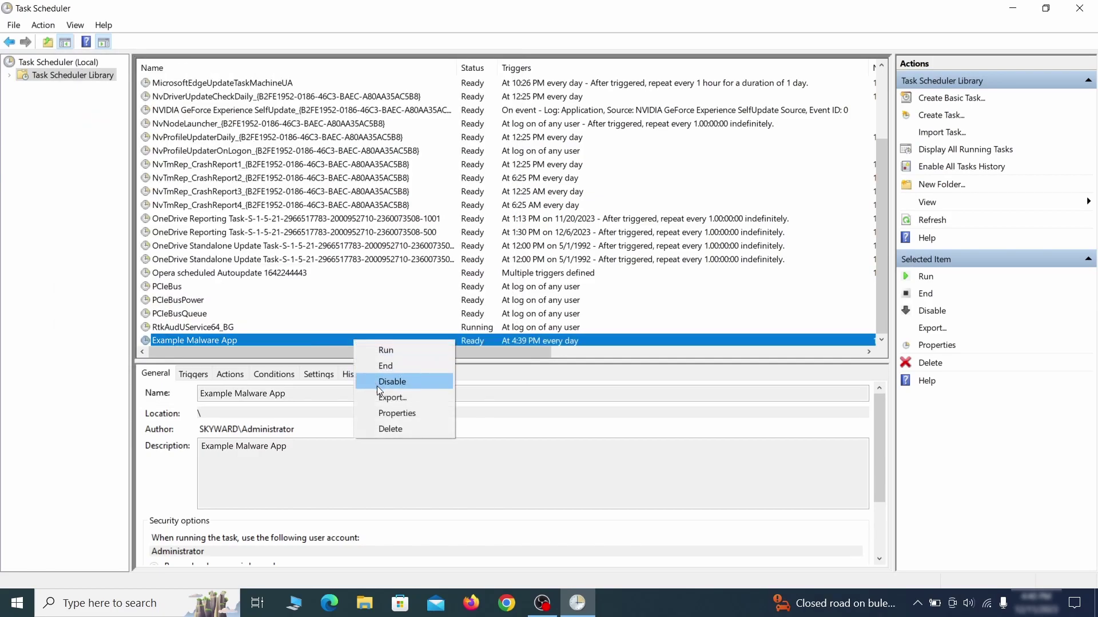
left_click(390, 428)
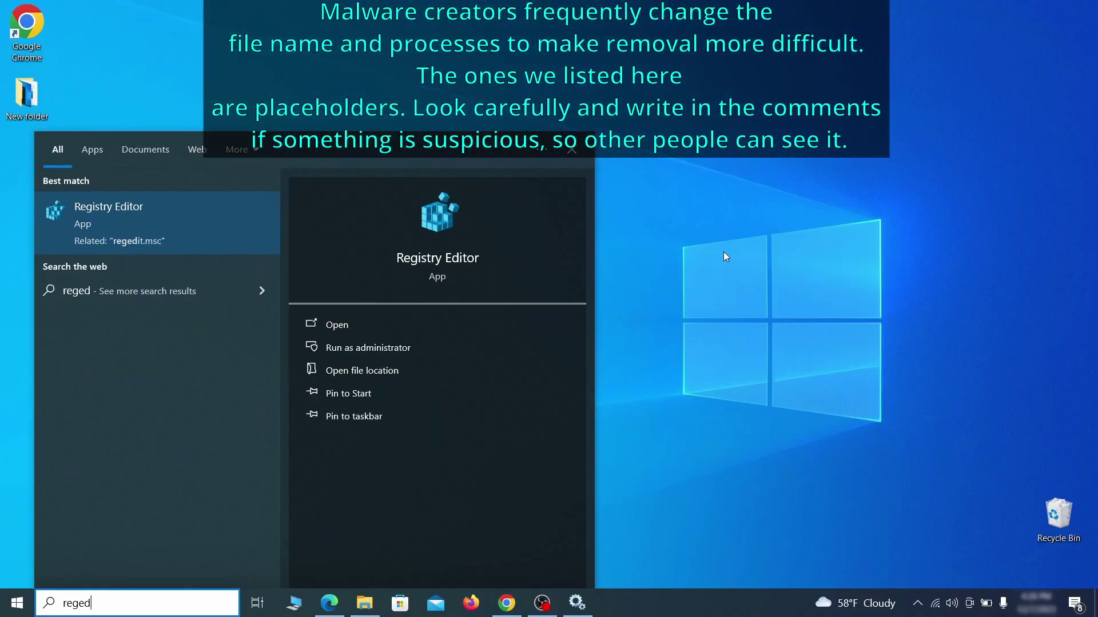
Run Registry Editor as administrator from the 'regedit' Start search.
type("it")
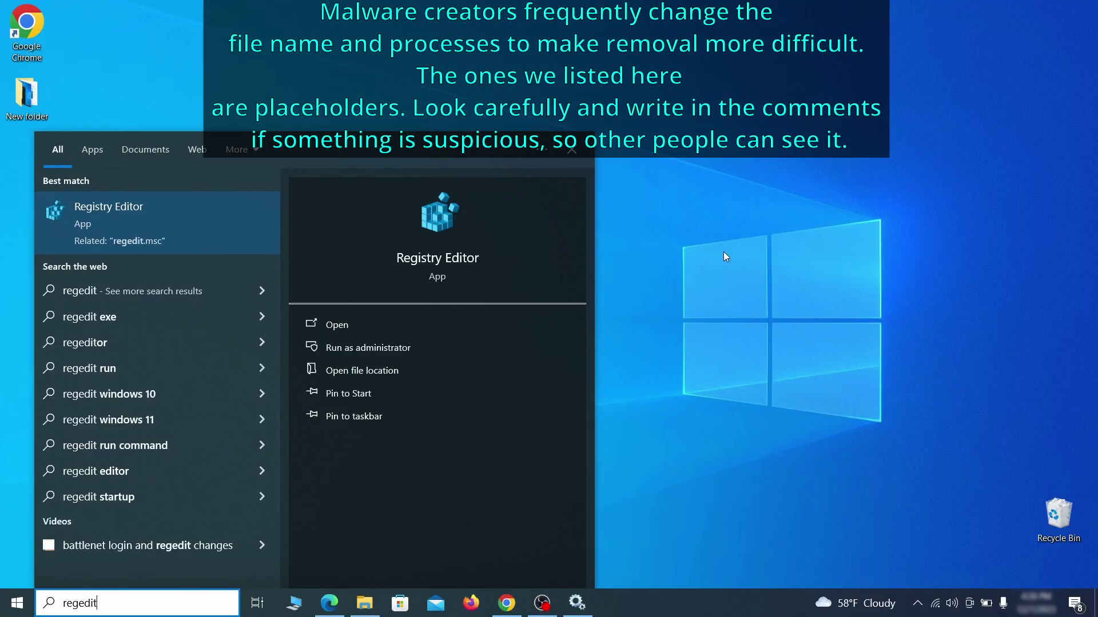
right_click(204, 213)
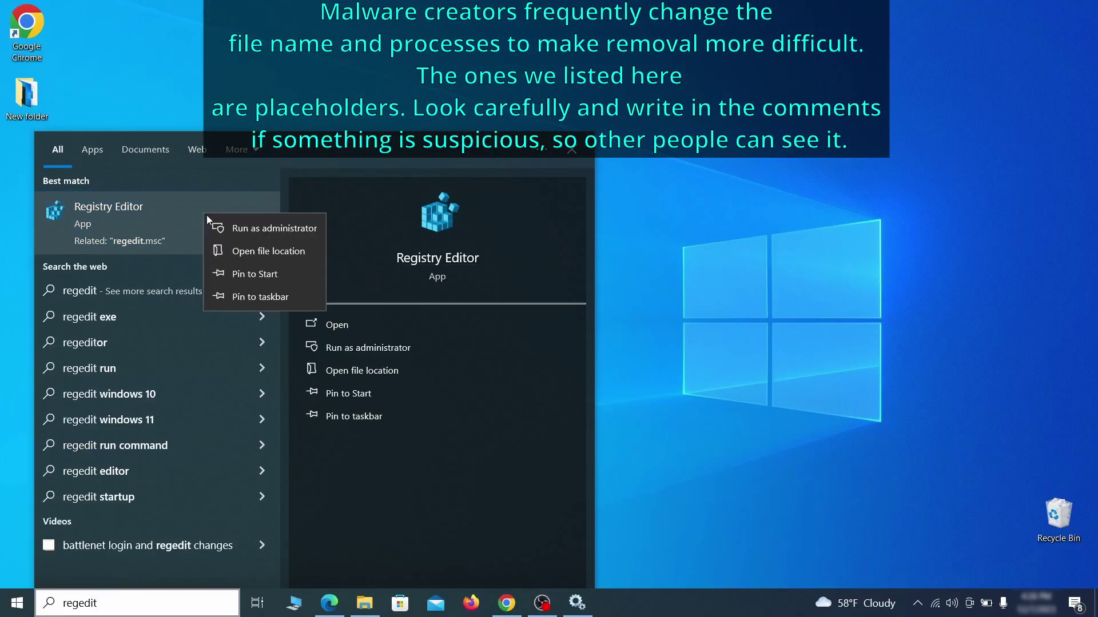
left_click(265, 228)
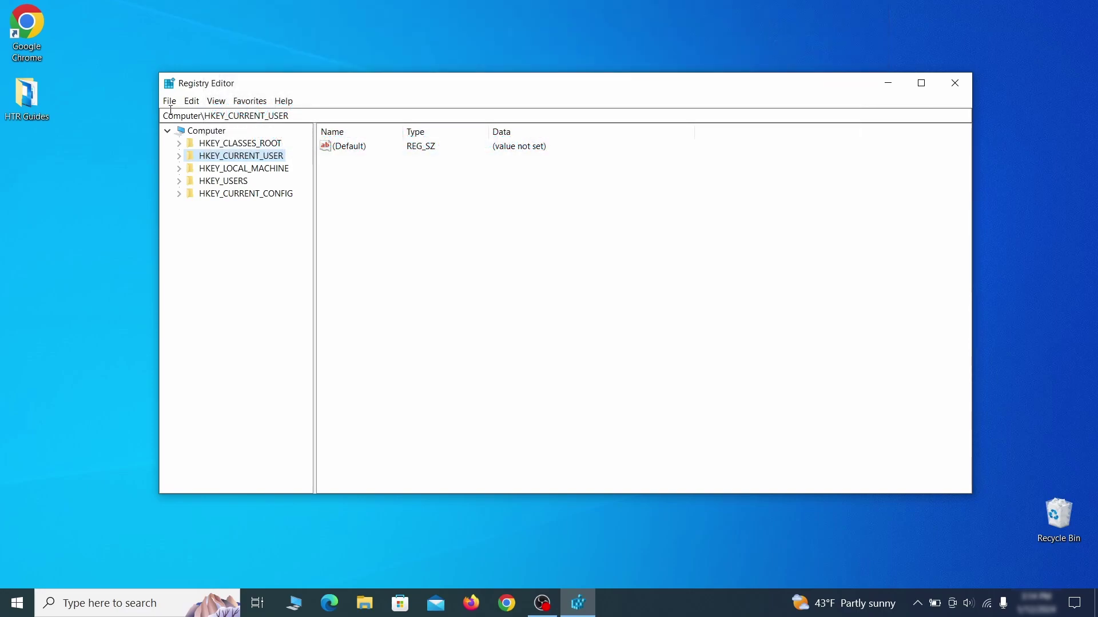
Export the registry to the desktop as 'Registry Backup 1'.
left_click(169, 102)
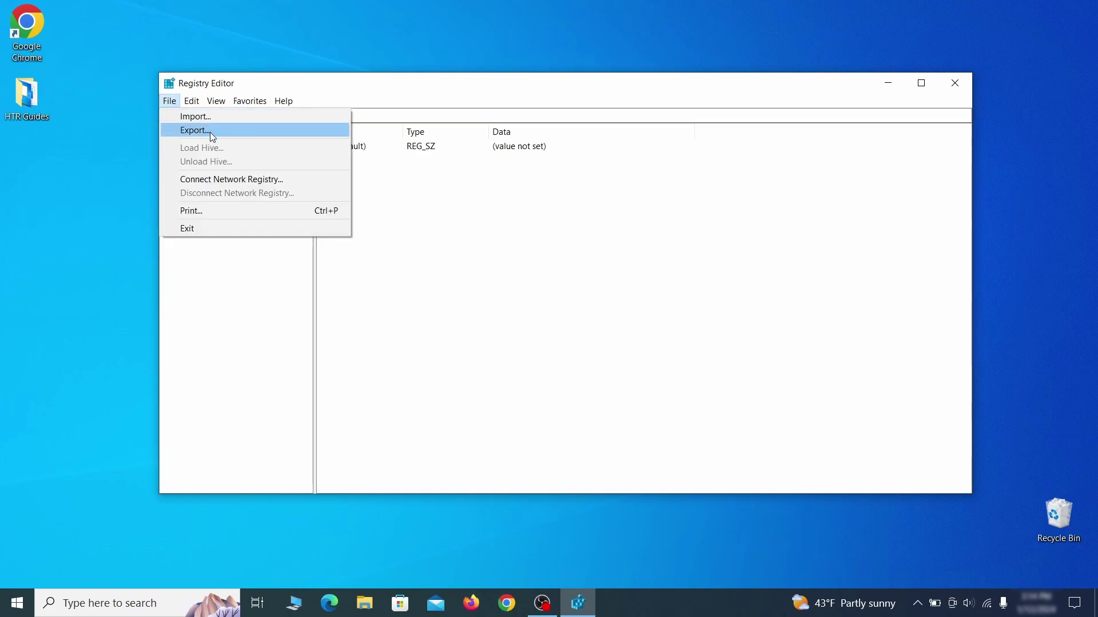
left_click(264, 133)
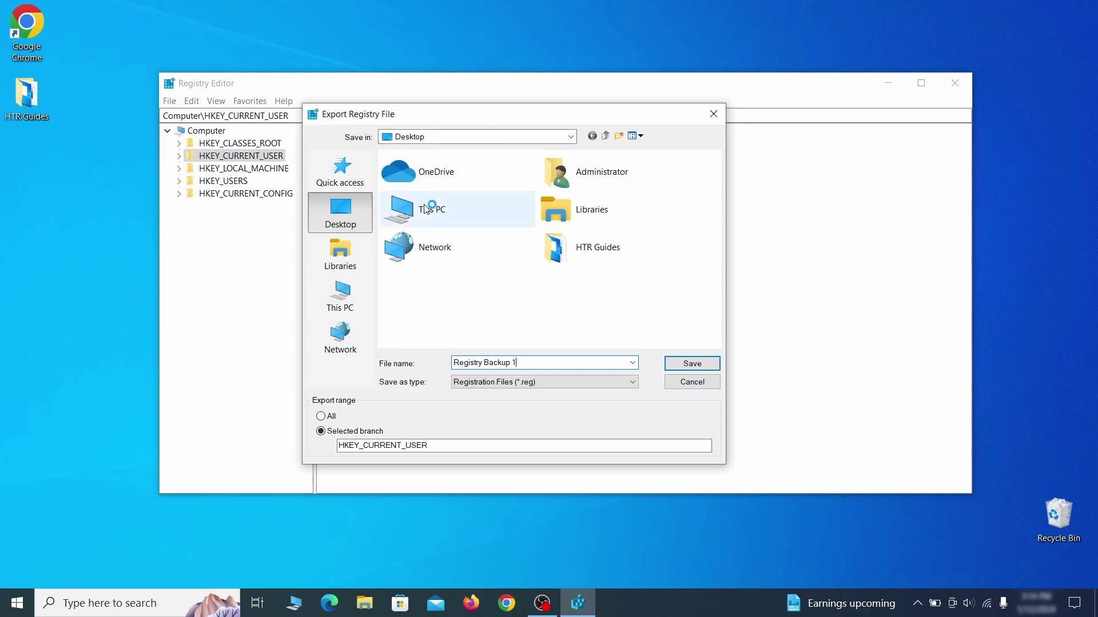
key("Return")
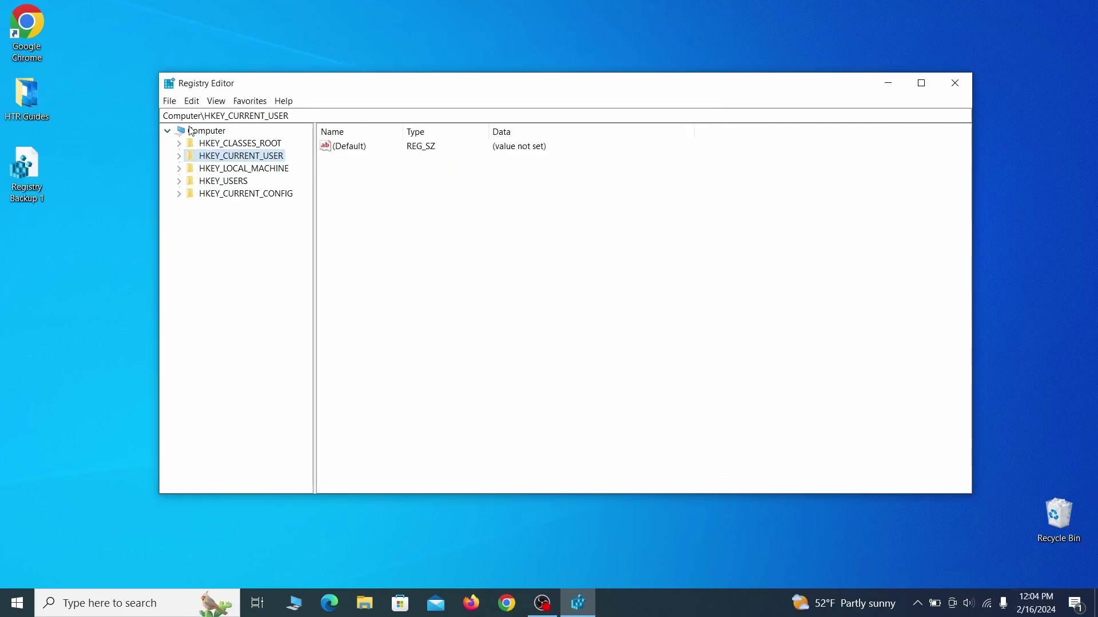
Select Registry Backup 1 in the File > Import dialog.
left_click(169, 101)
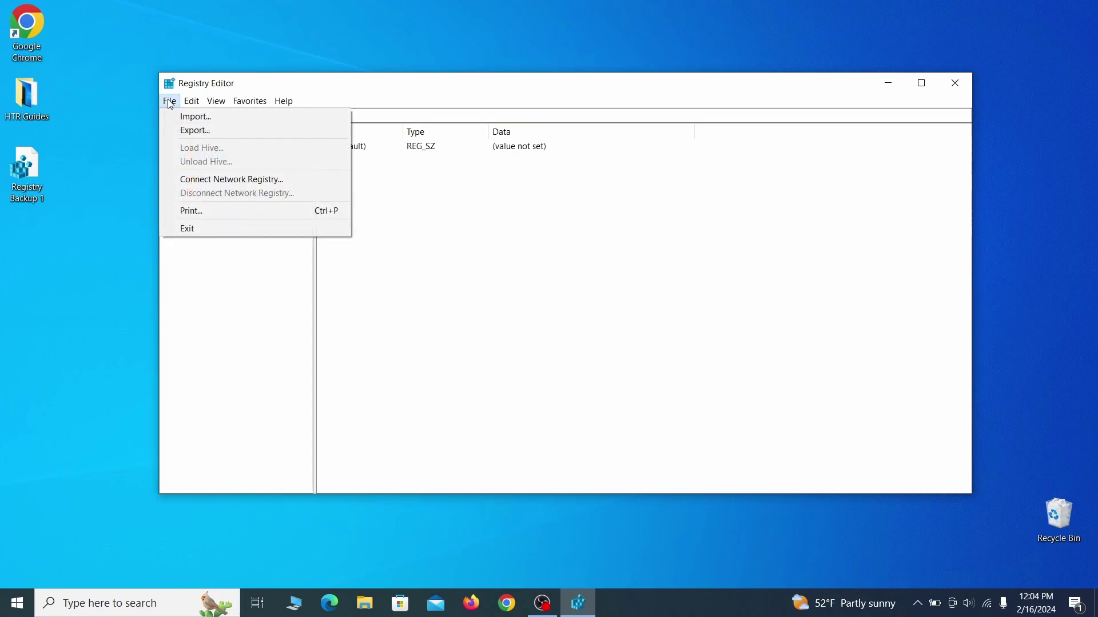
left_click(240, 124)
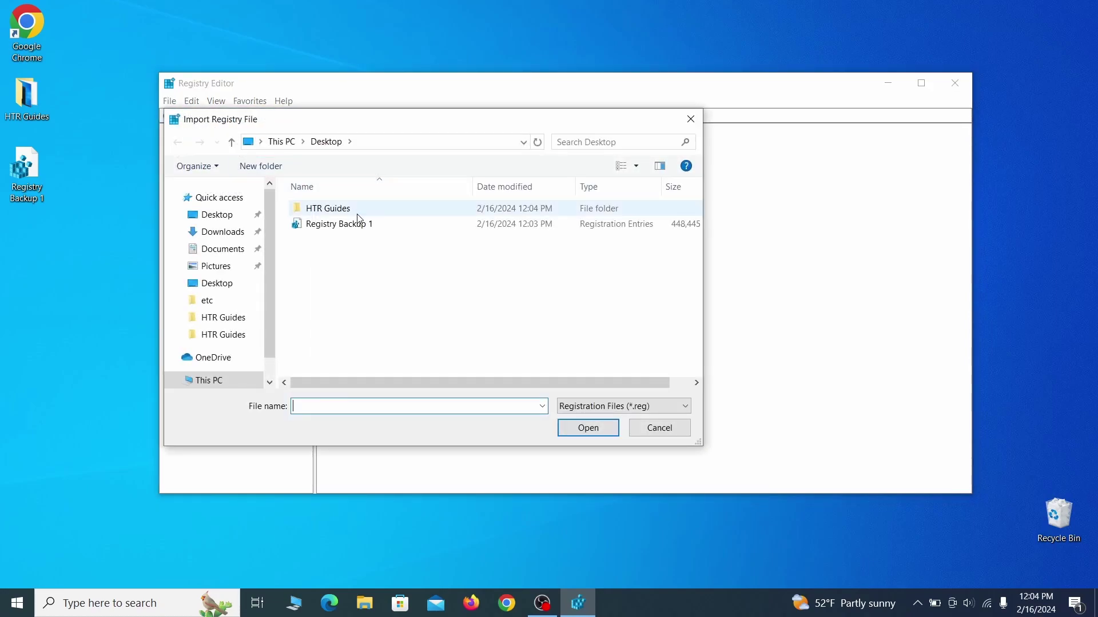
left_click(380, 227)
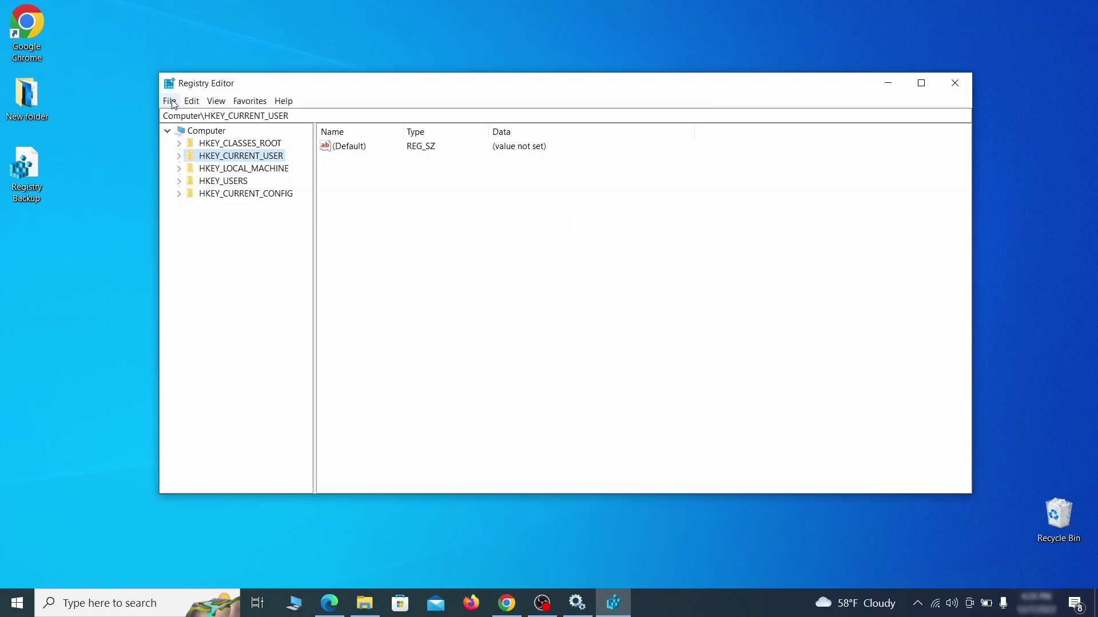
Search the registry for 'Example Malw' and right-click the key found under SOFTWARE\InstallBuilders.
left_click(173, 103)
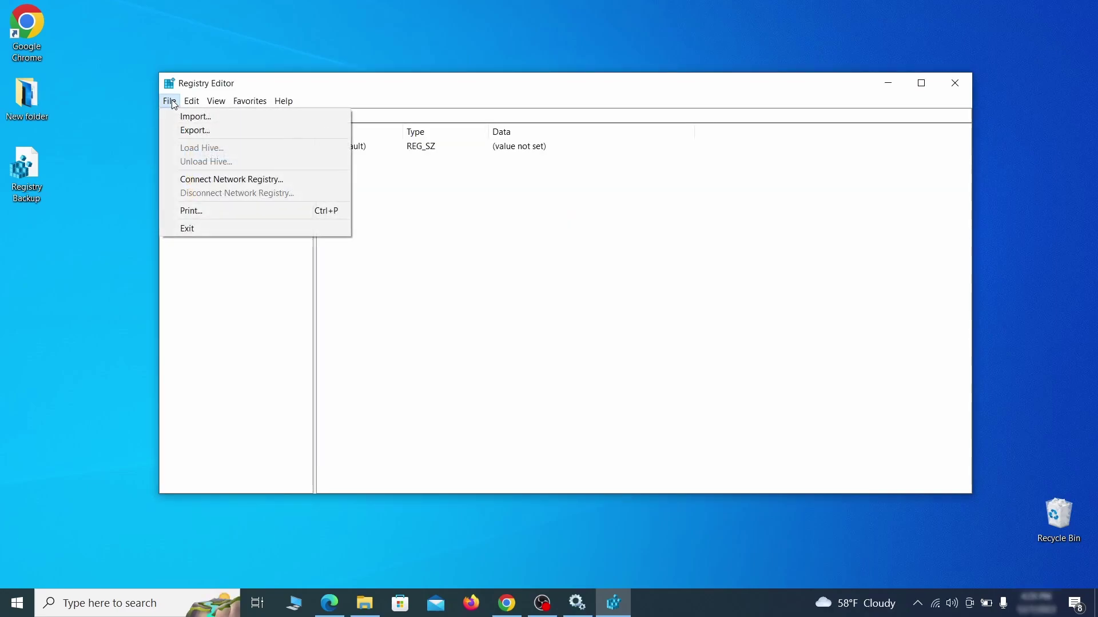
mouse_move(196, 104)
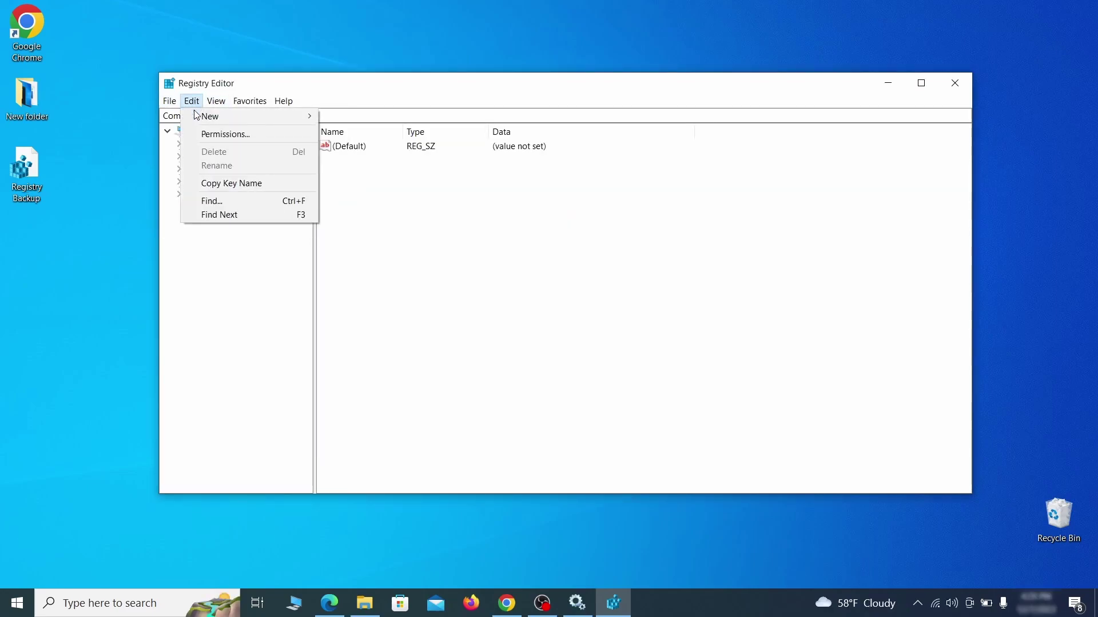
left_click(238, 201)
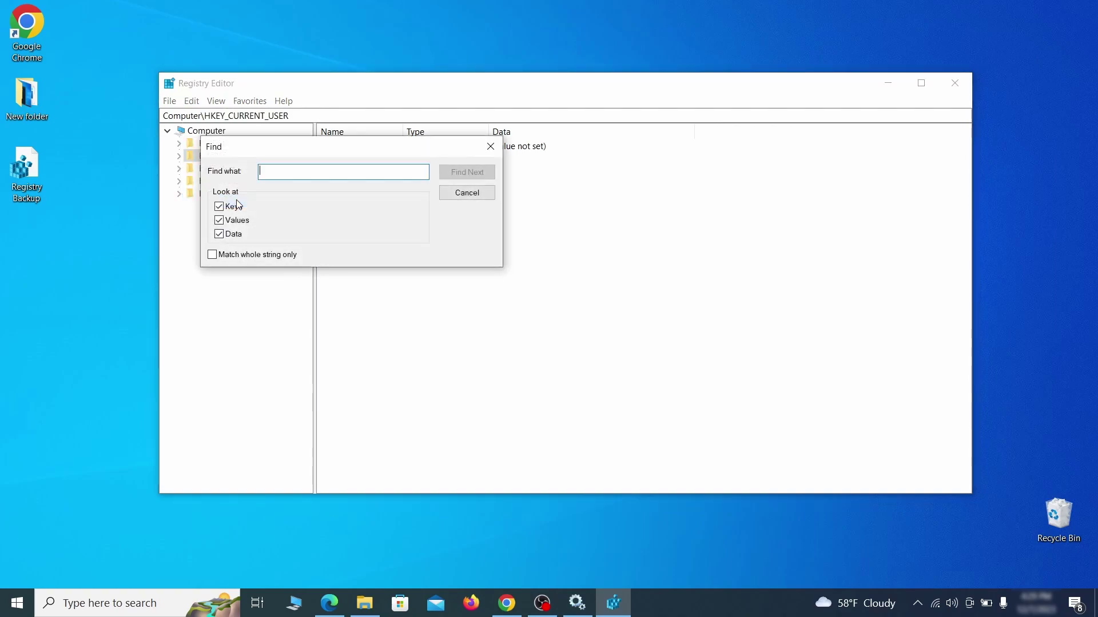
type("Example Malware App")
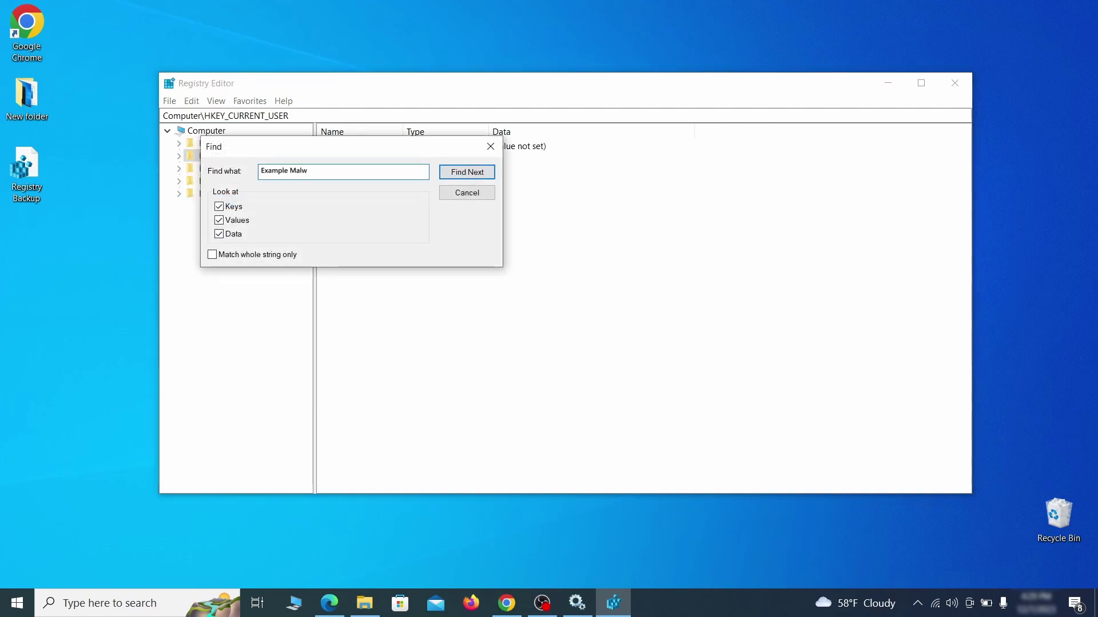
left_click(477, 173)
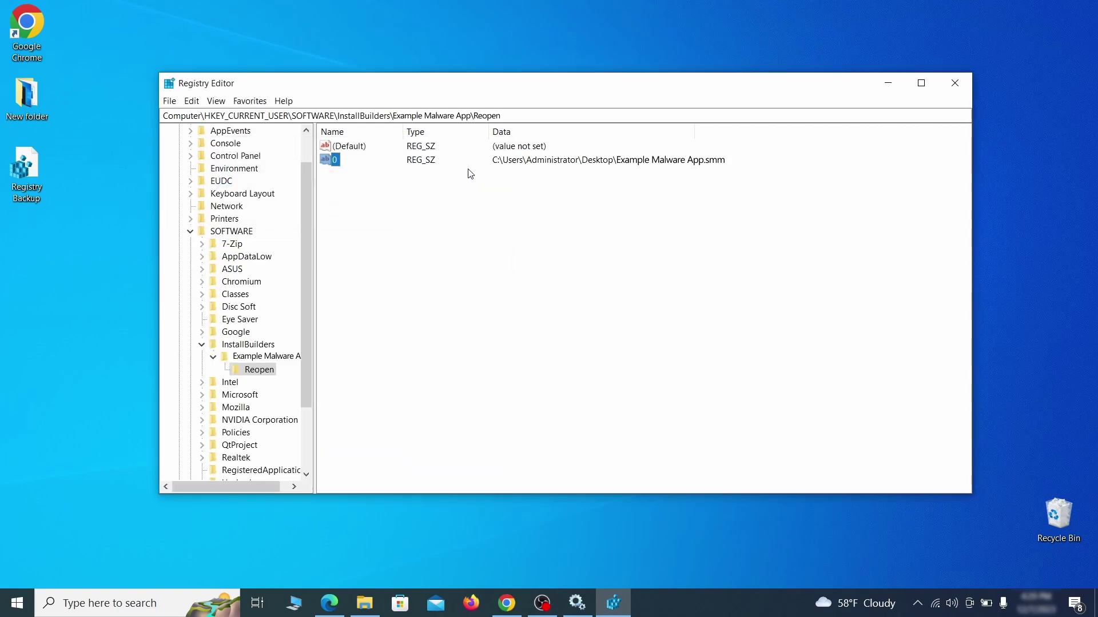
right_click(266, 376)
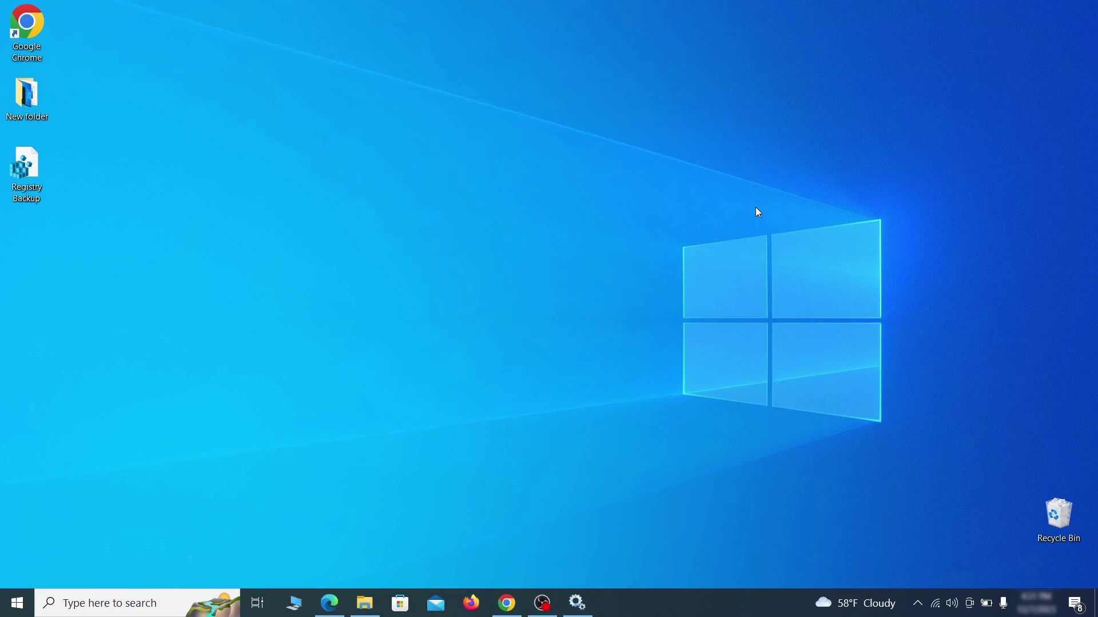
Launch MRT from the Run box, run a Full scan, and finish after no malware is found.
key("super+r")
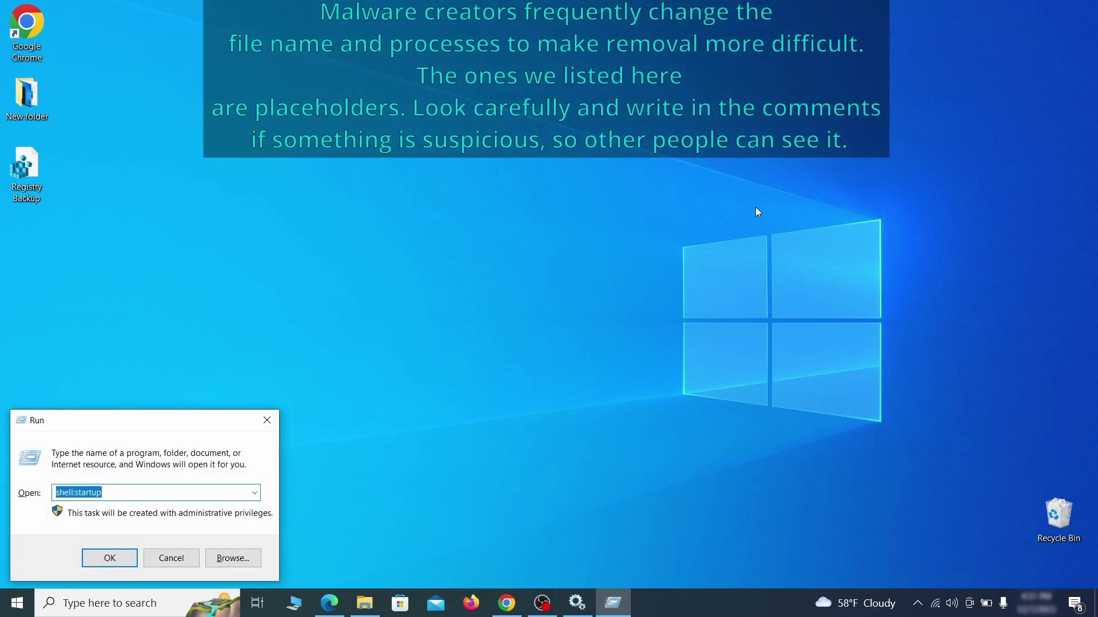
key("BackSpace")
type("M")
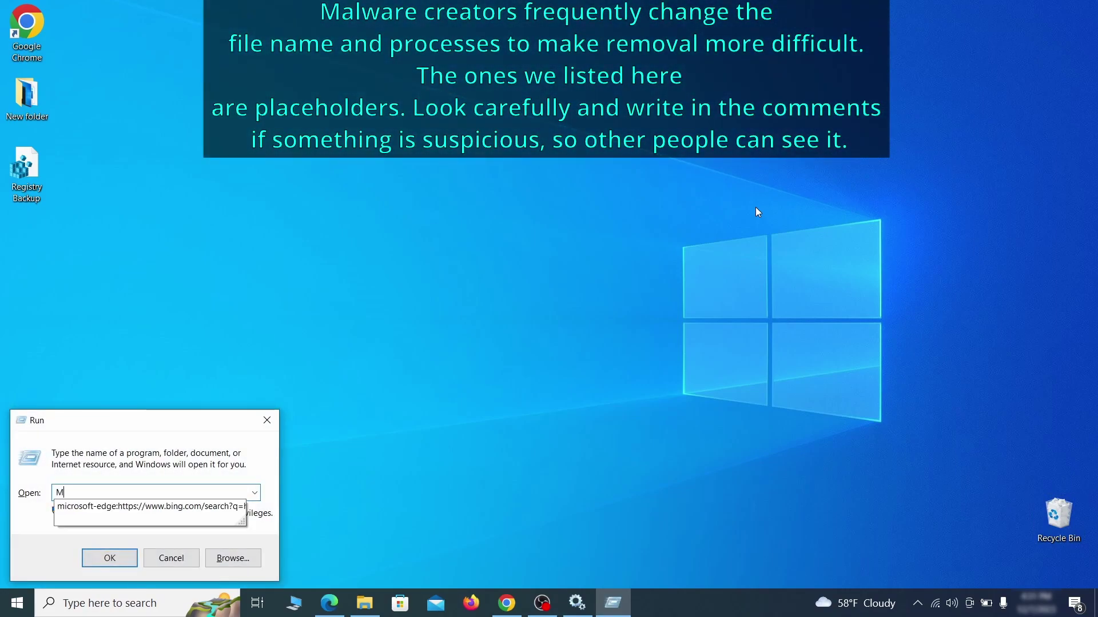
type("RT")
key("Return")
left_click(684, 401)
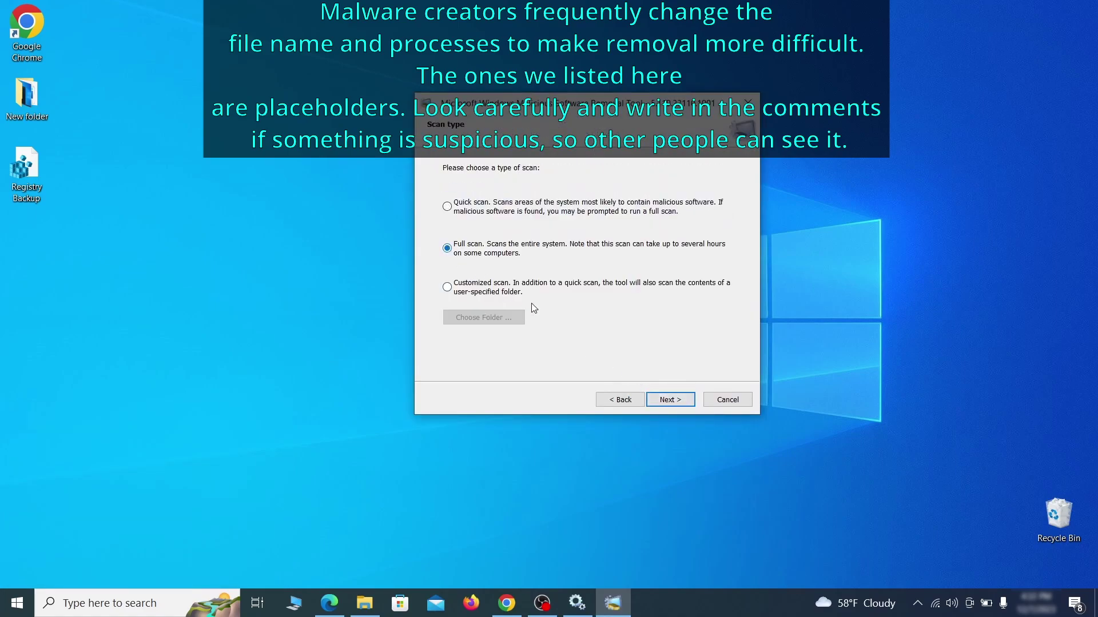
left_click(684, 402)
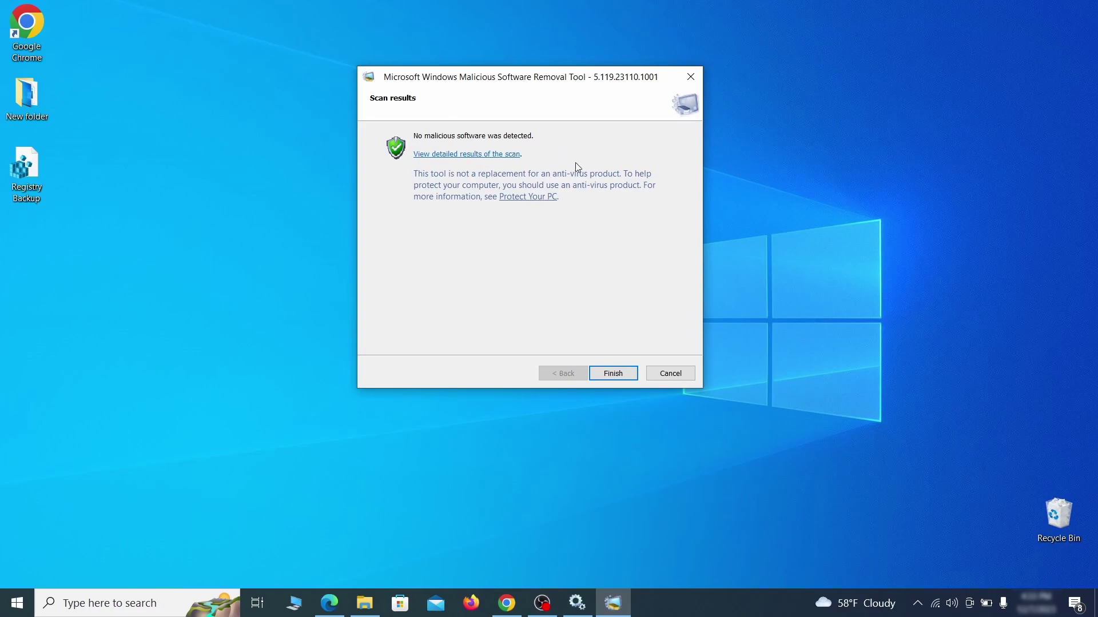
left_click(614, 375)
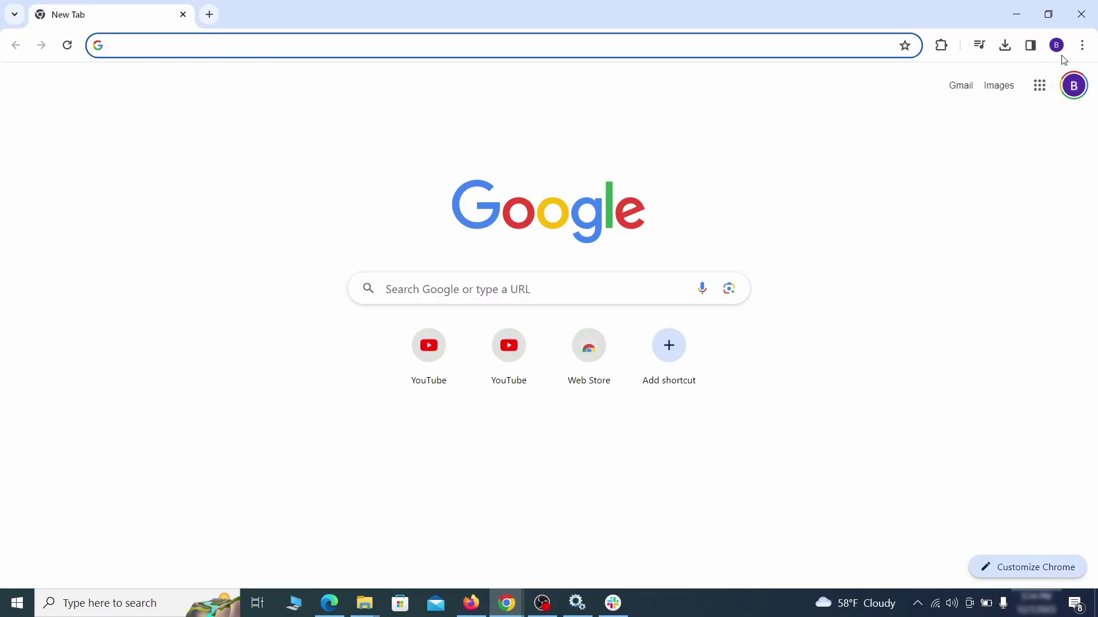
On Chrome's Extensions page, switch off Add to Zola Button and remove it.
left_click(1082, 45)
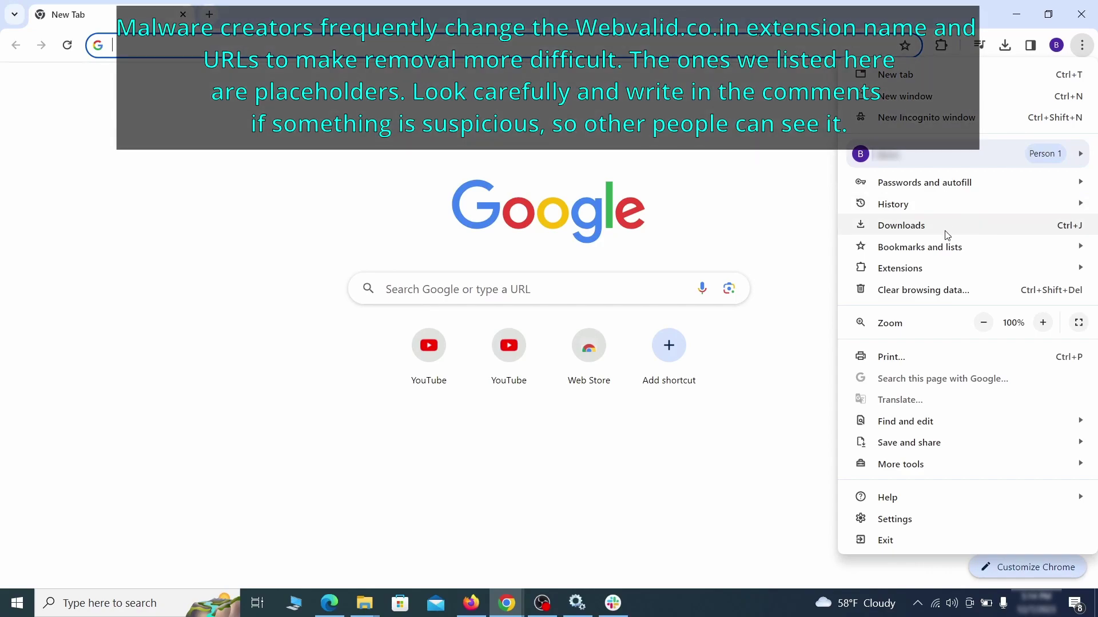
mouse_move(927, 270)
left_click(806, 269)
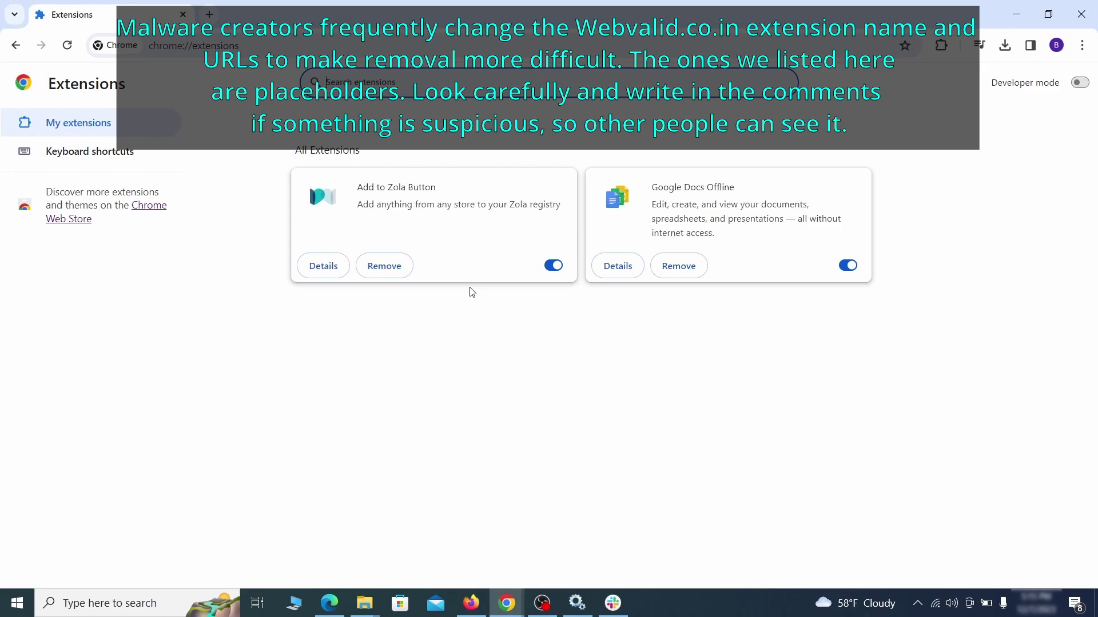
left_click(546, 268)
left_click(399, 273)
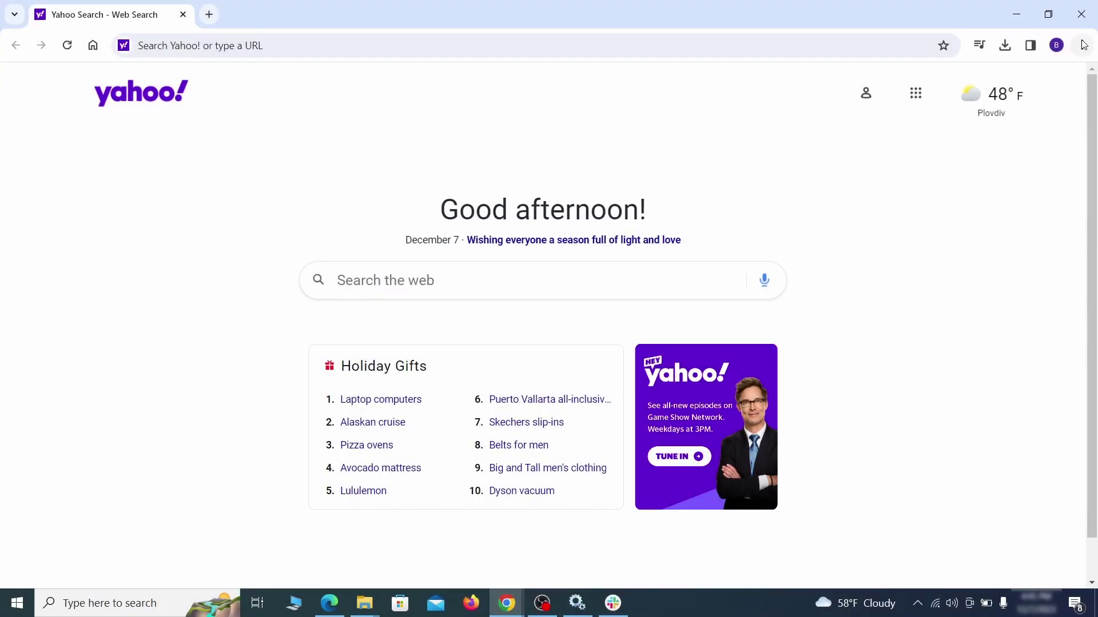
Open the Clear browsing data dialog from Chrome's Privacy and security settings.
left_click(1082, 45)
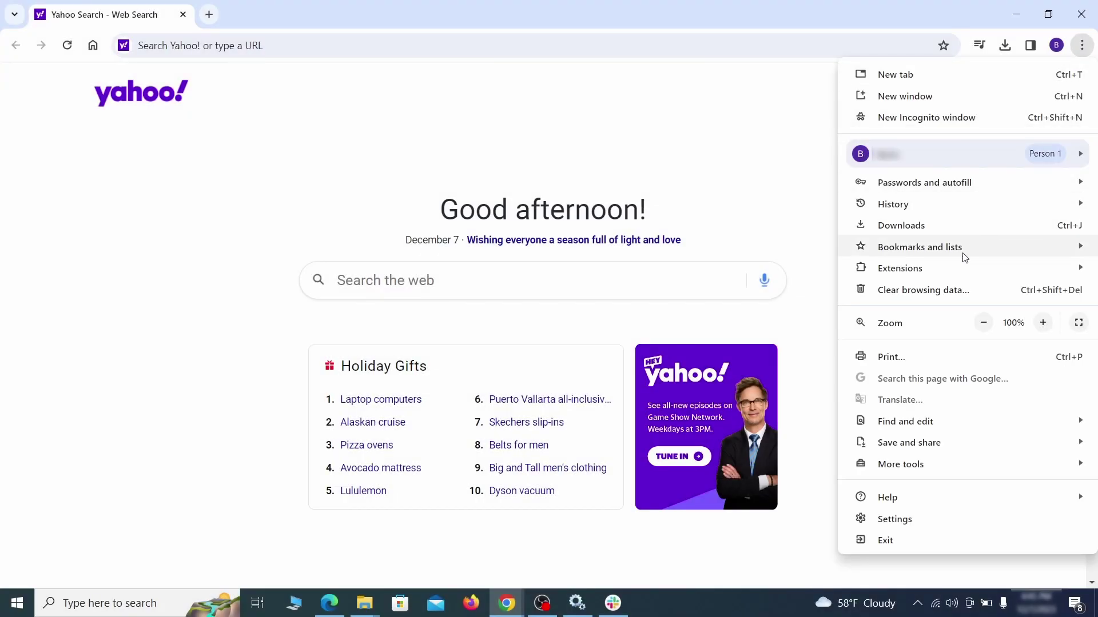
left_click(900, 517)
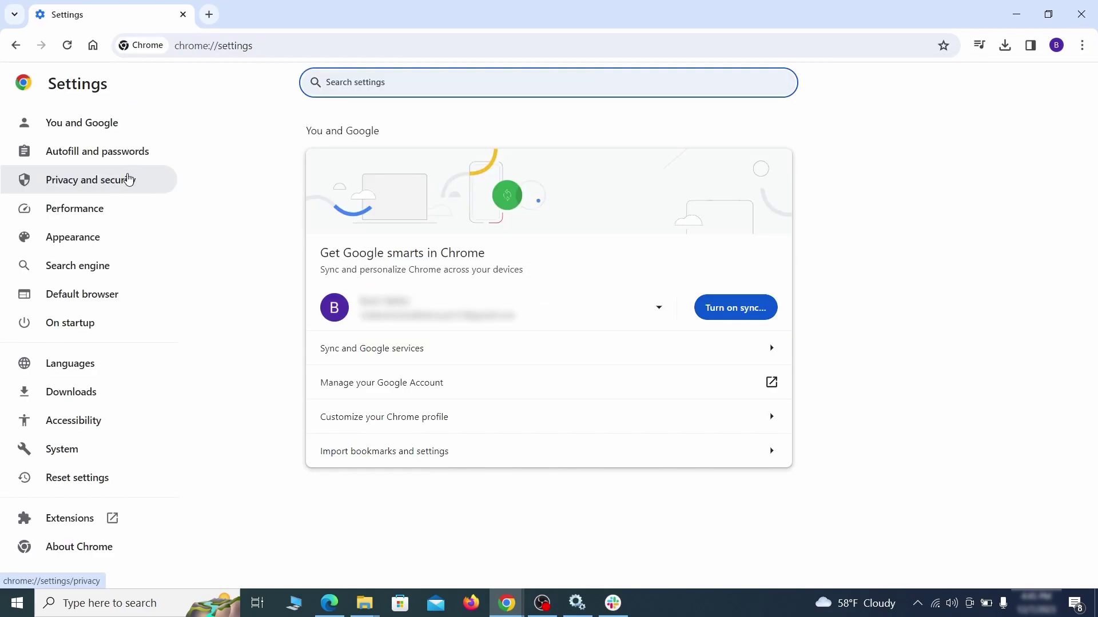
left_click(128, 180)
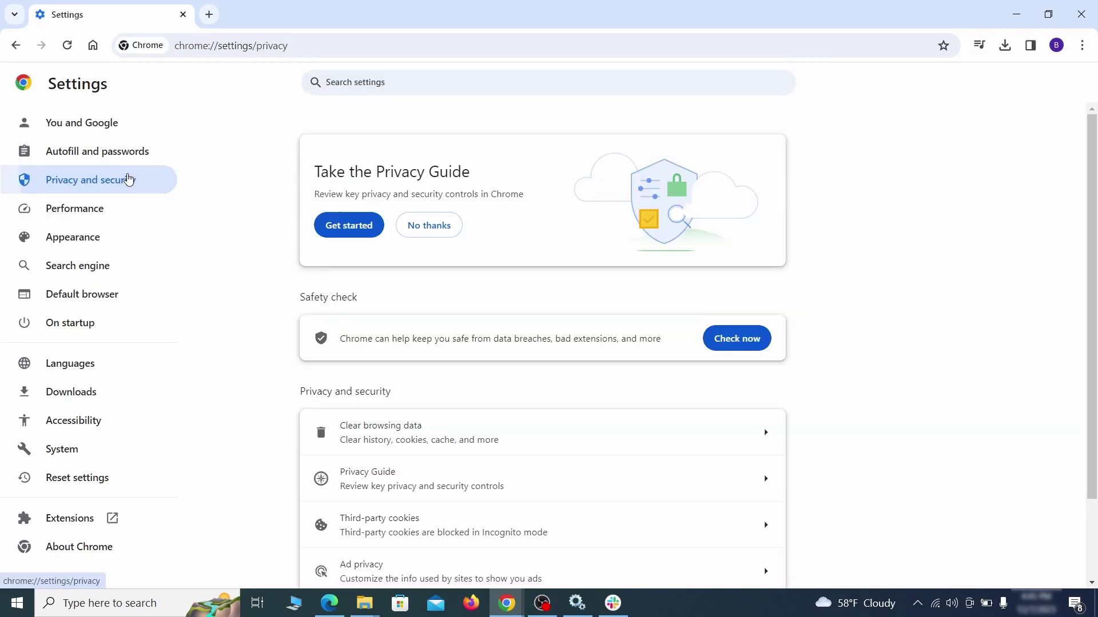
scroll(874, 377, "down", 1)
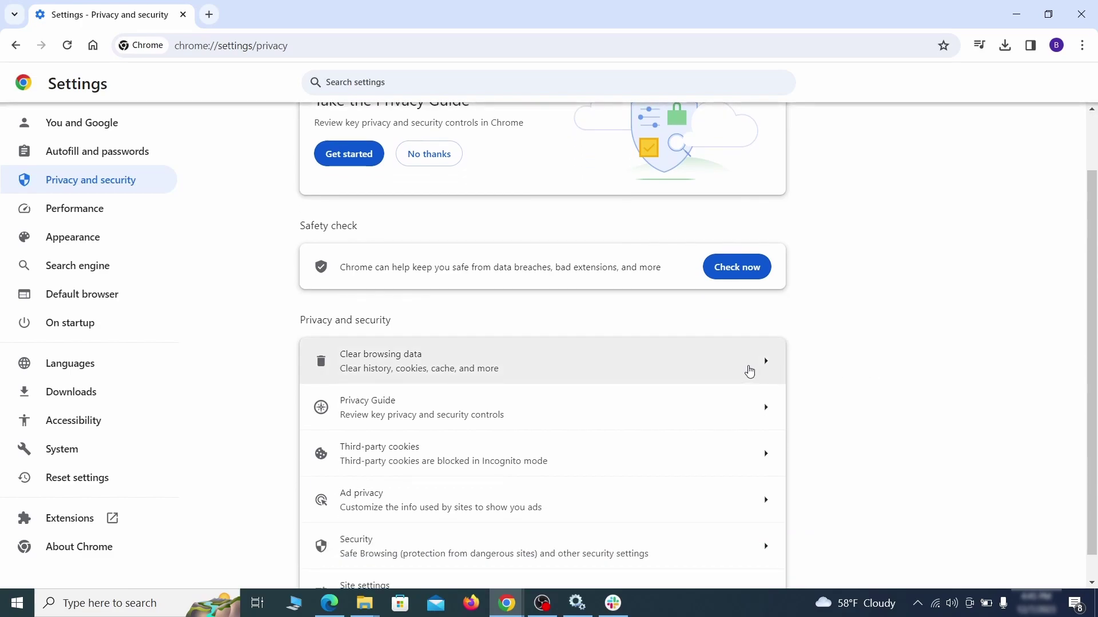
left_click(716, 370)
On the Advanced tab, add autofill form data, site settings and hosted app data, then clear.
left_click(503, 205)
left_click(610, 204)
scroll(554, 323, "down", 3)
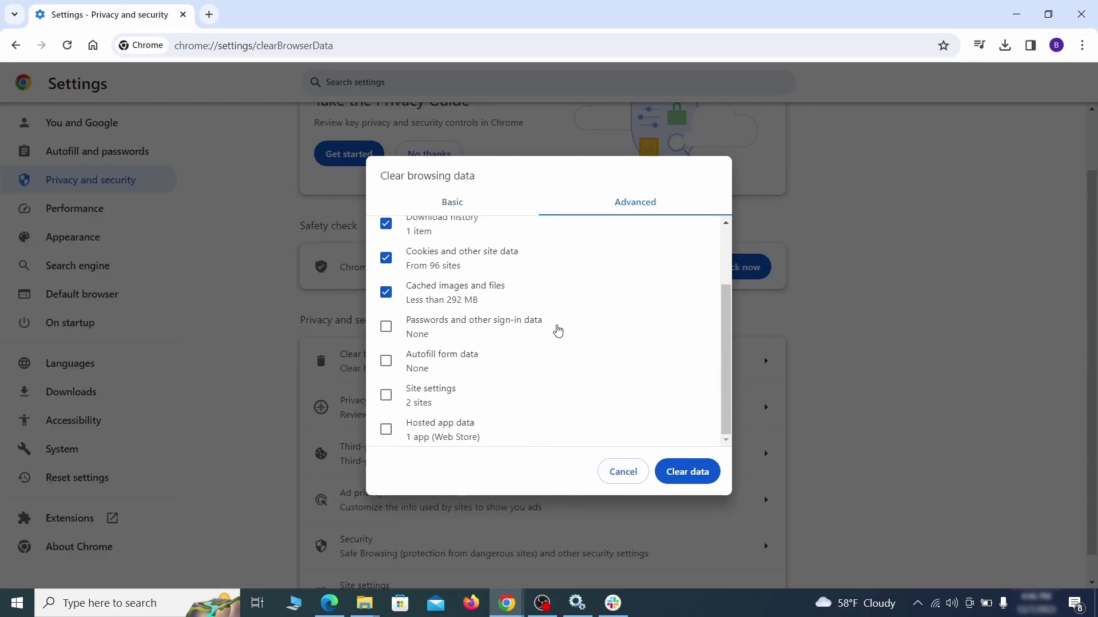
left_click(385, 361)
left_click(386, 395)
left_click(386, 430)
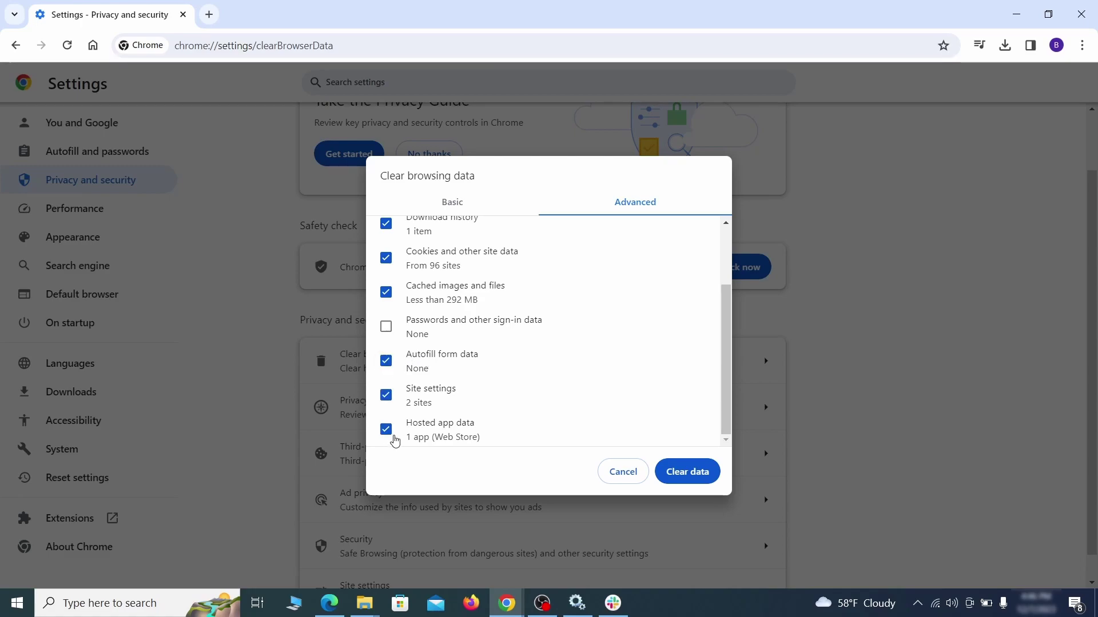
left_click(696, 475)
Open Chrome's Site settings and review the location and camera permission lists.
scroll(825, 375, "down", 1)
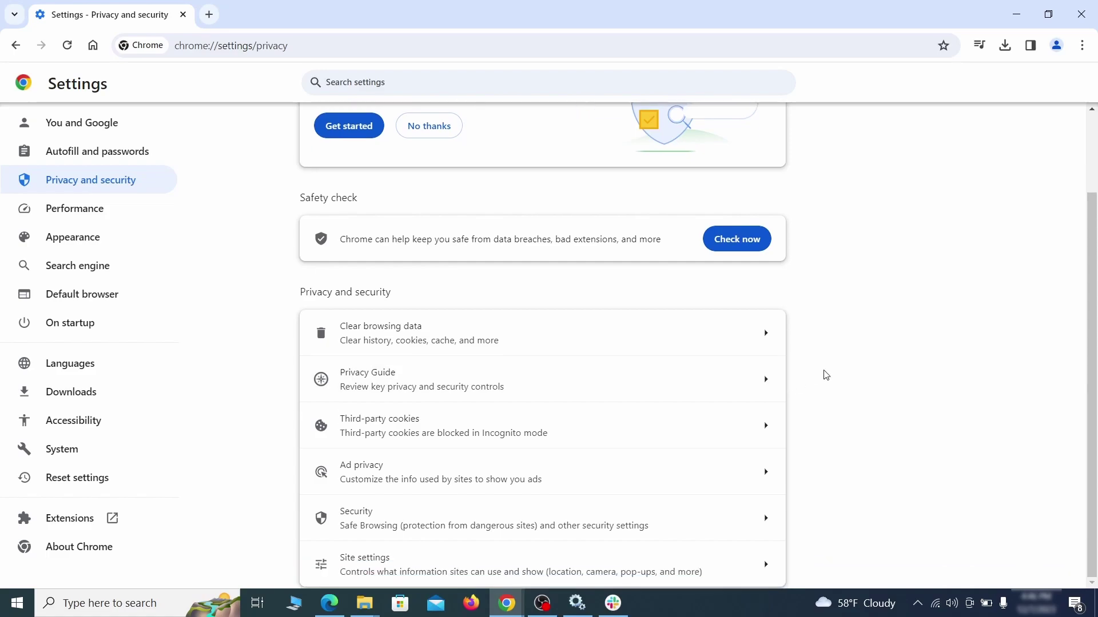
left_click(534, 563)
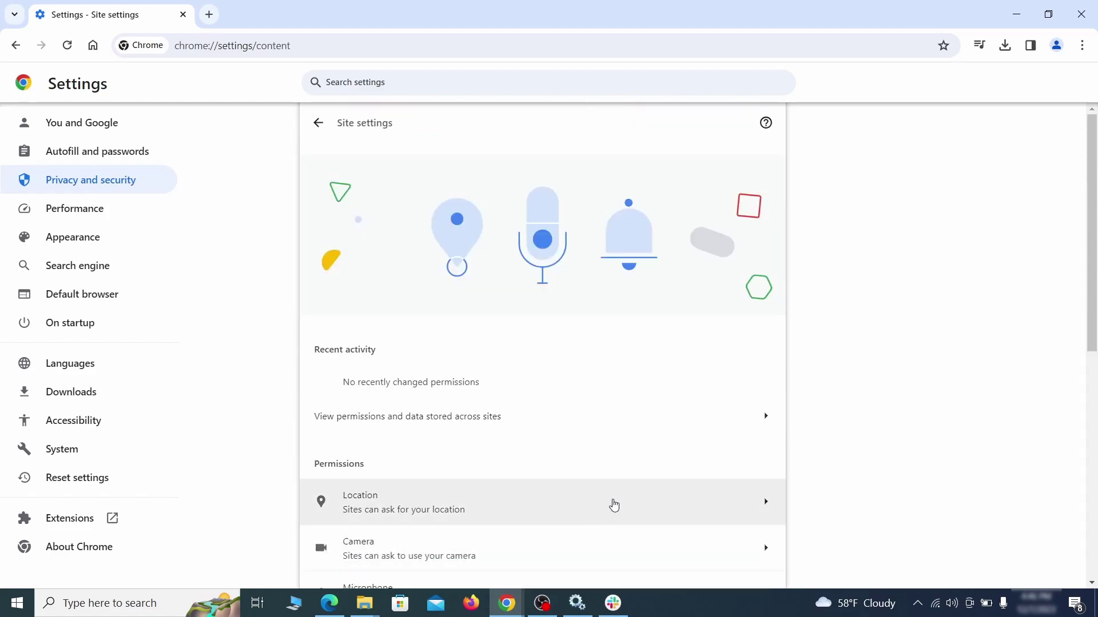
scroll(787, 347, "down", 3)
scroll(789, 297, "down", 1)
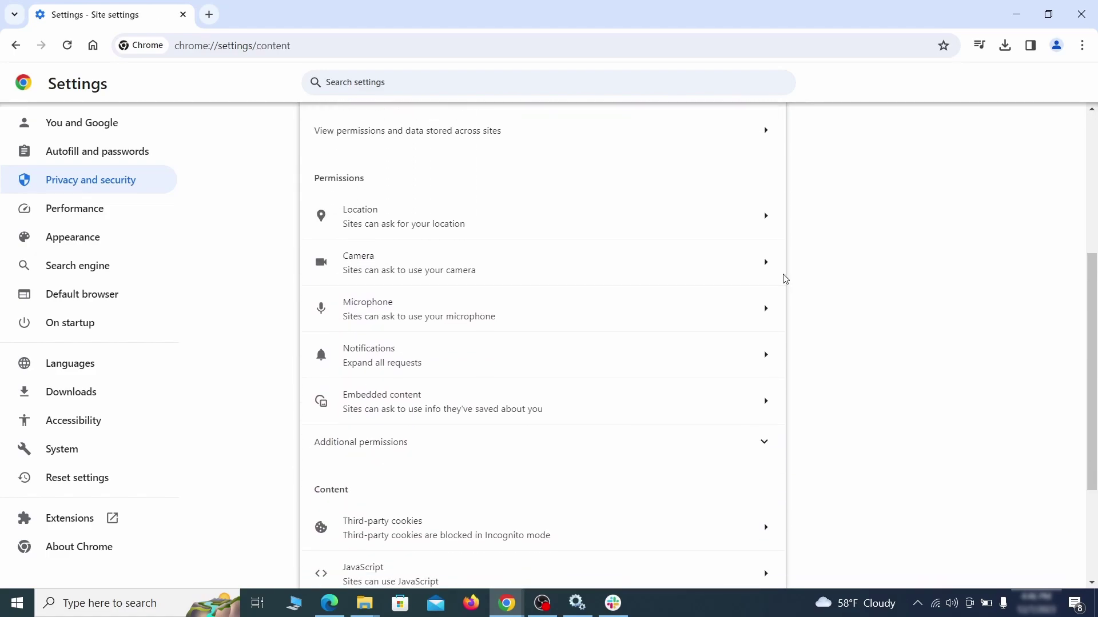
left_click(555, 223)
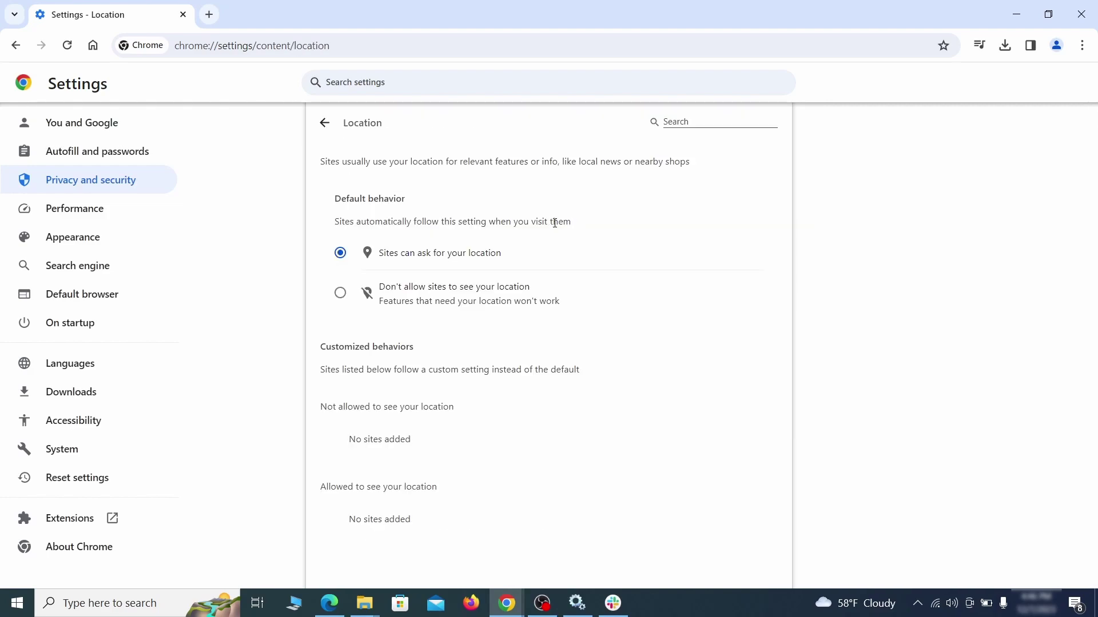
left_click(16, 46)
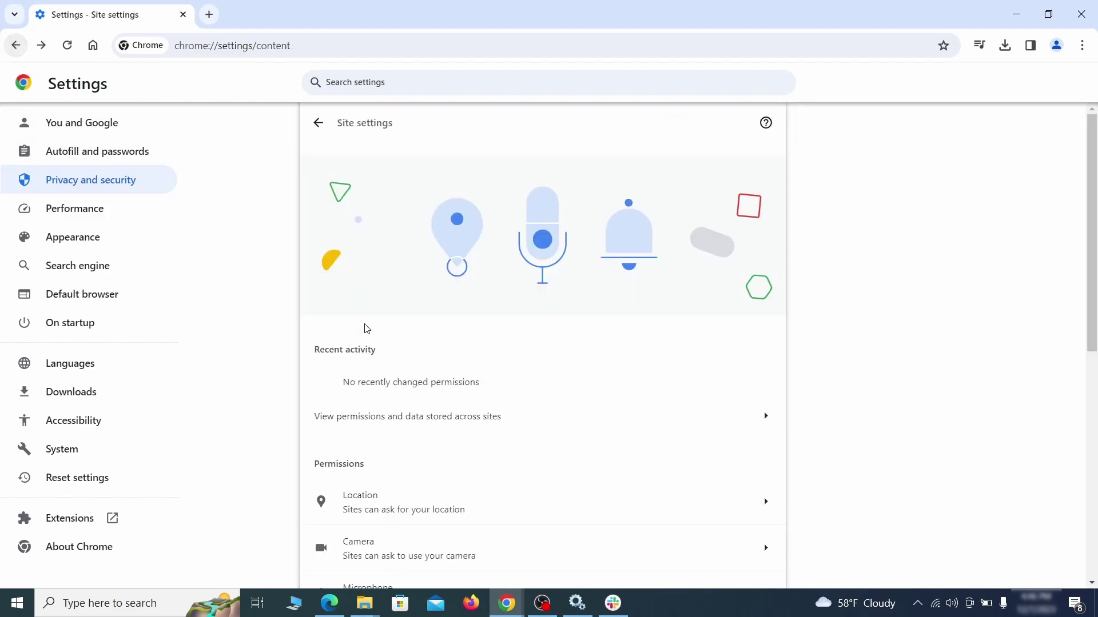
left_click(436, 268)
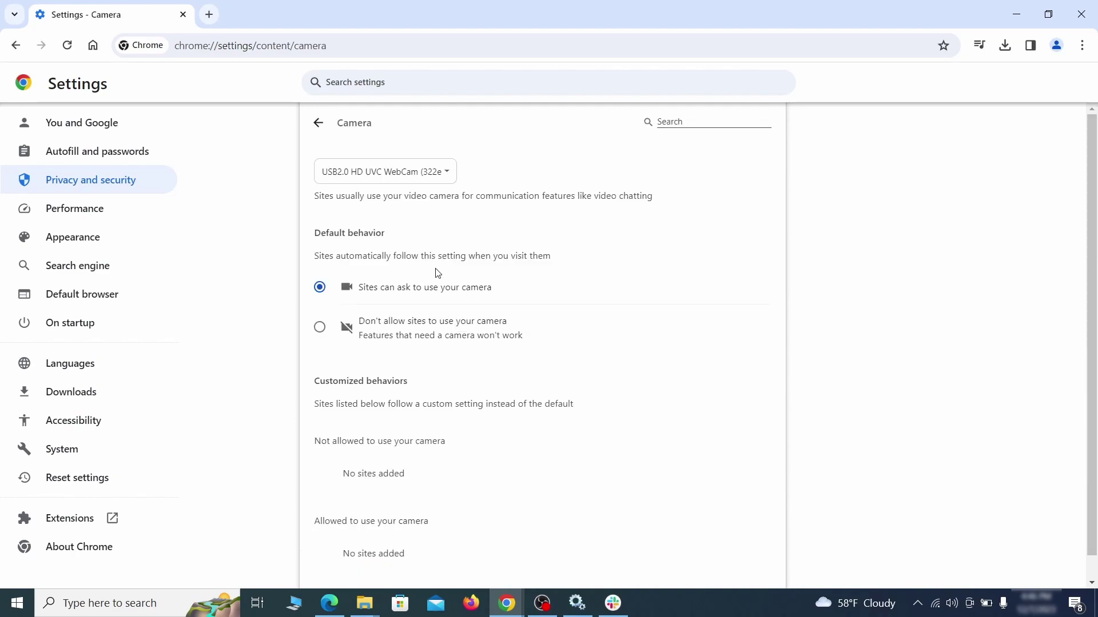
key("alt+Left")
Remove ExampleRougeURL.com from the sites allowed to send notifications.
left_click(603, 408)
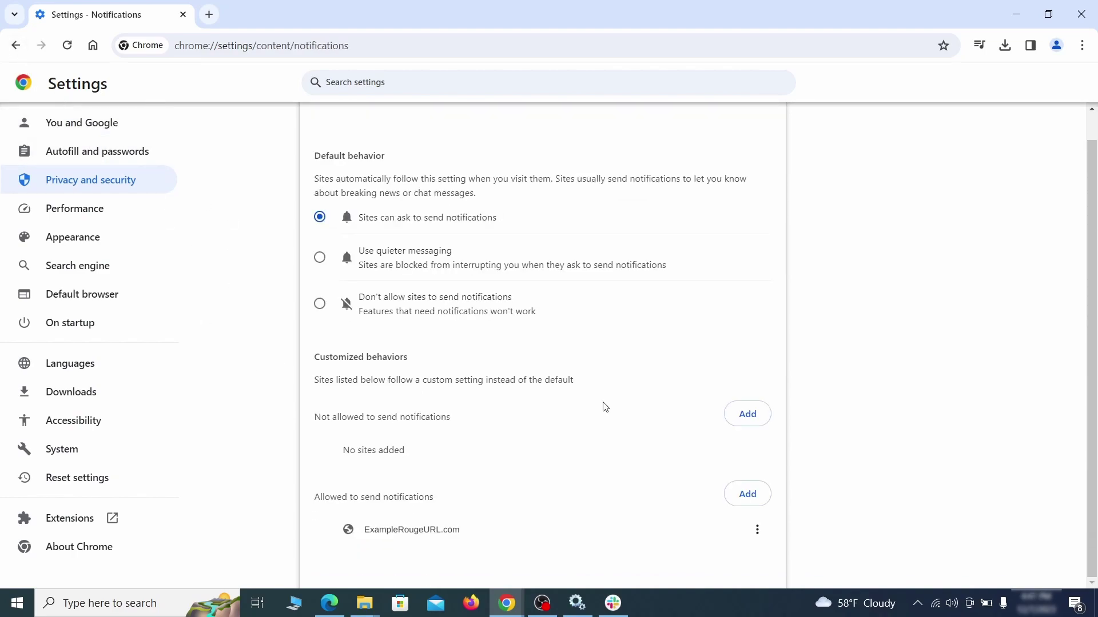
left_click(757, 530)
left_click(723, 530)
key("alt+Left")
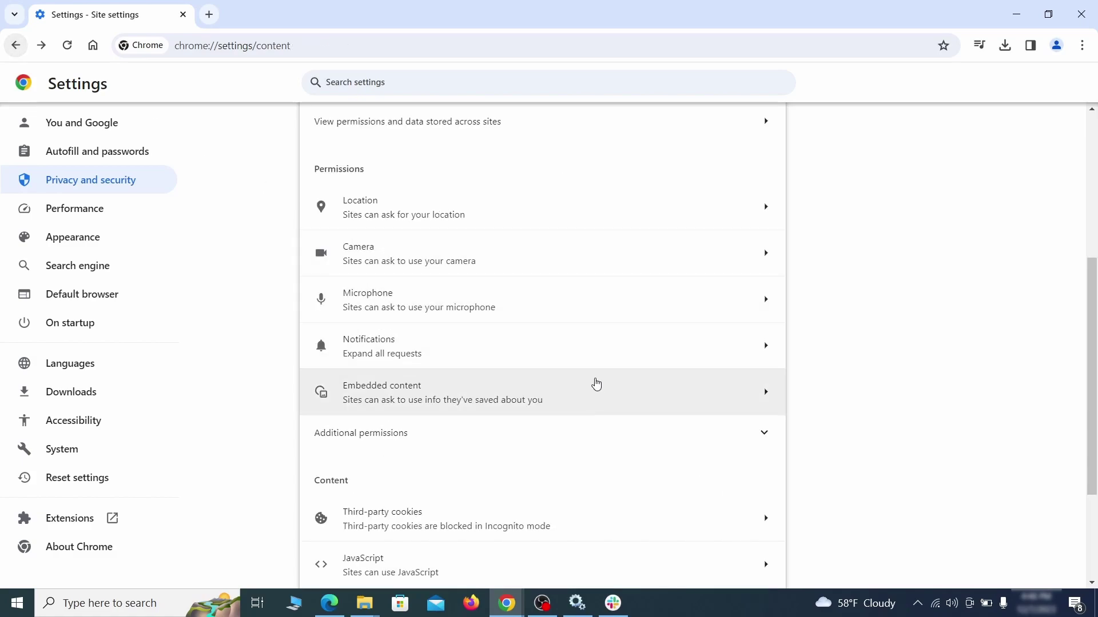
Delete ExampleRougeURL.com's exception in the third-party cookies settings.
scroll(592, 385, "down", 3)
left_click(591, 389)
scroll(606, 423, "down", 5)
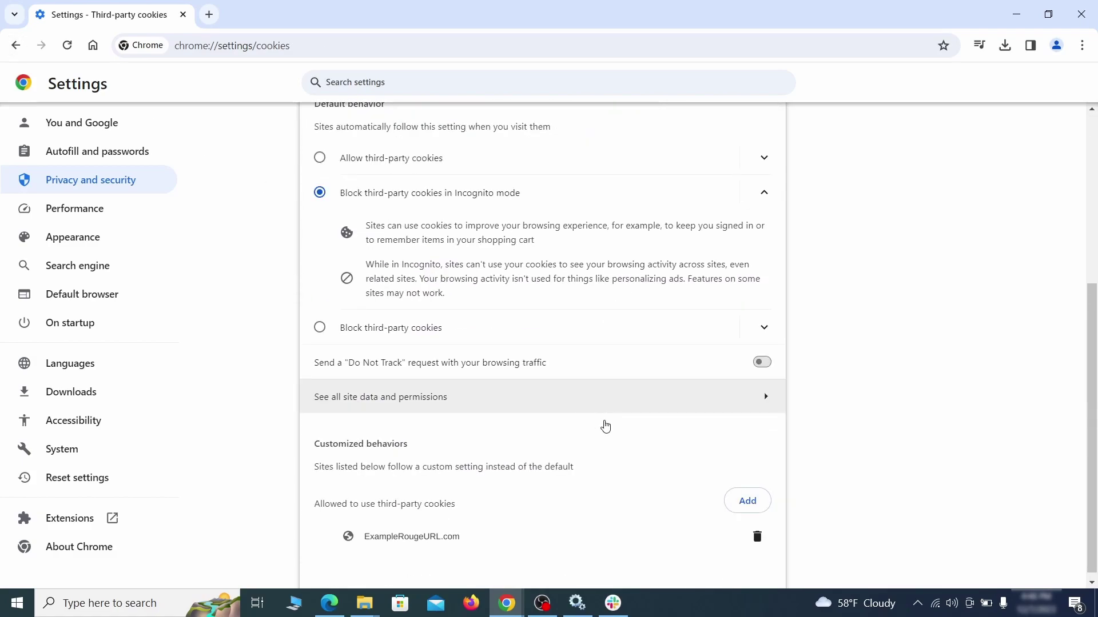
left_click(763, 544)
key("alt+Left")
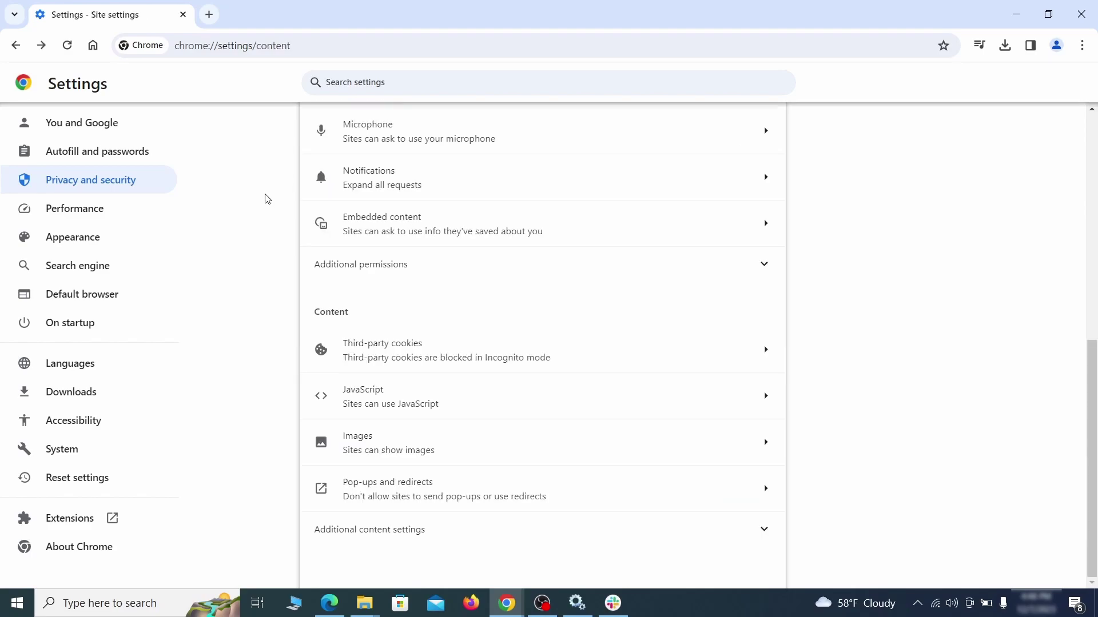
Erase the ExampleRougeURL.com home page address in Chrome's Appearance settings.
left_click(149, 241)
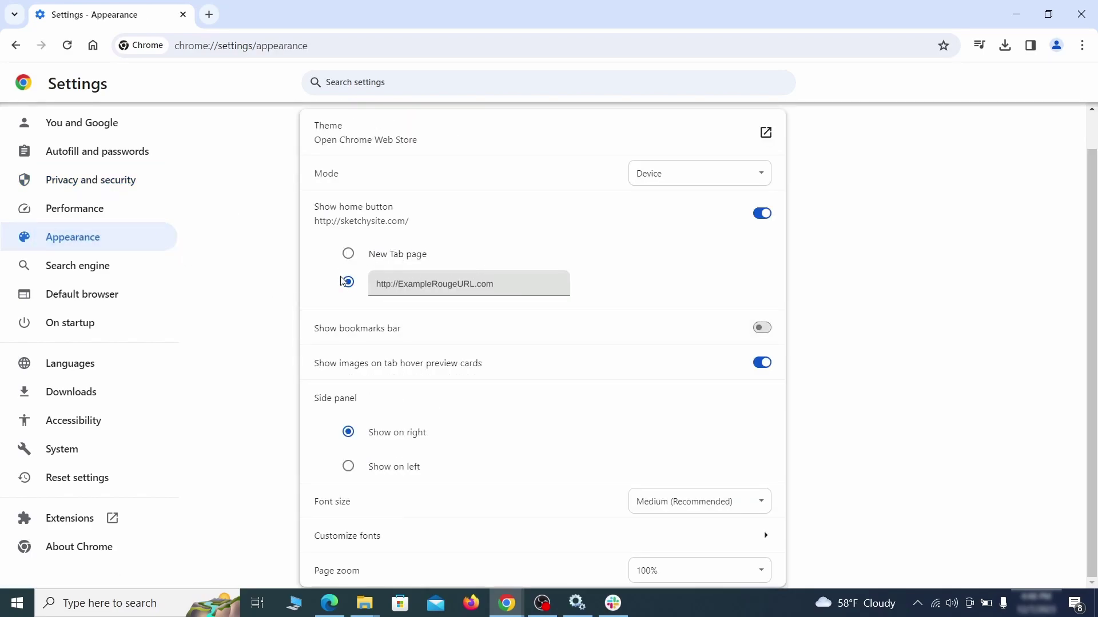
left_click_drag(486, 295, 364, 285)
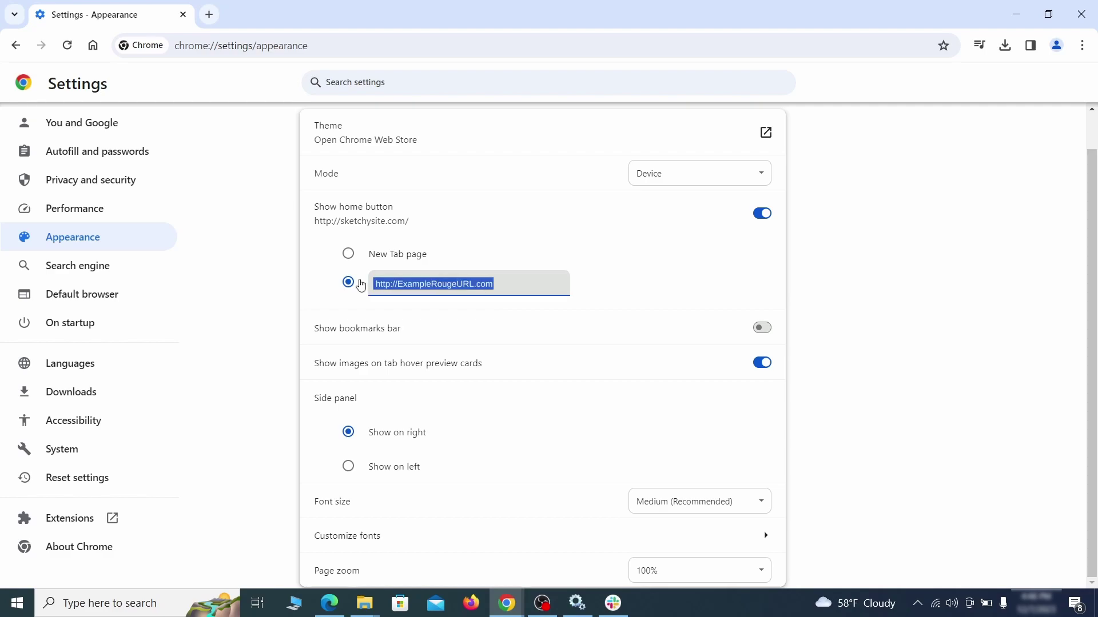
key("BackSpace")
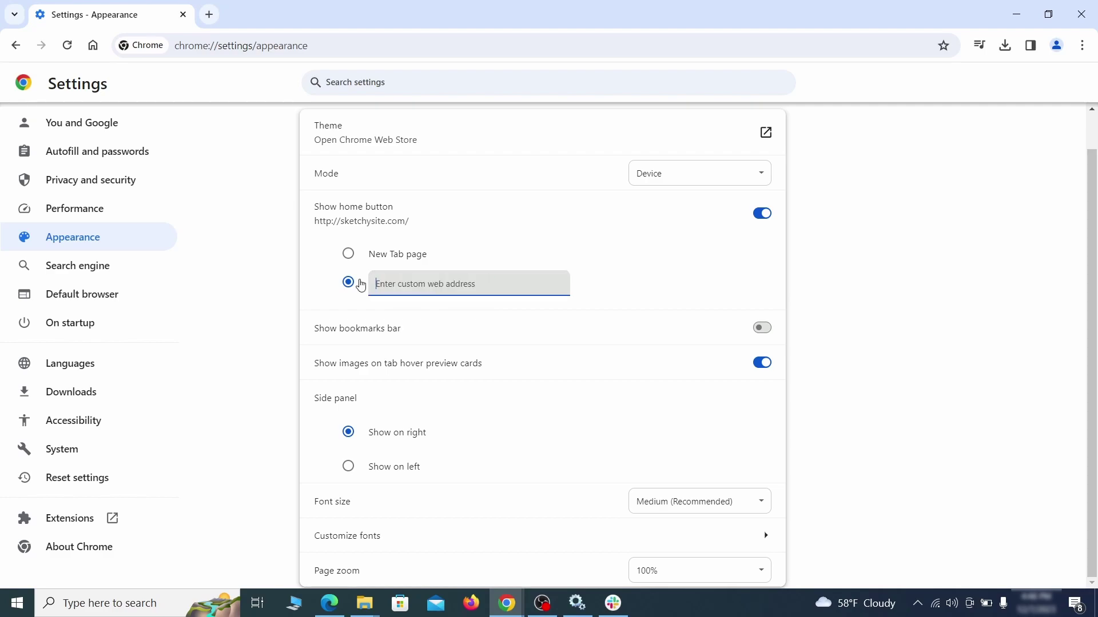
Set Chrome's address-bar search engine to Google.
left_click(116, 269)
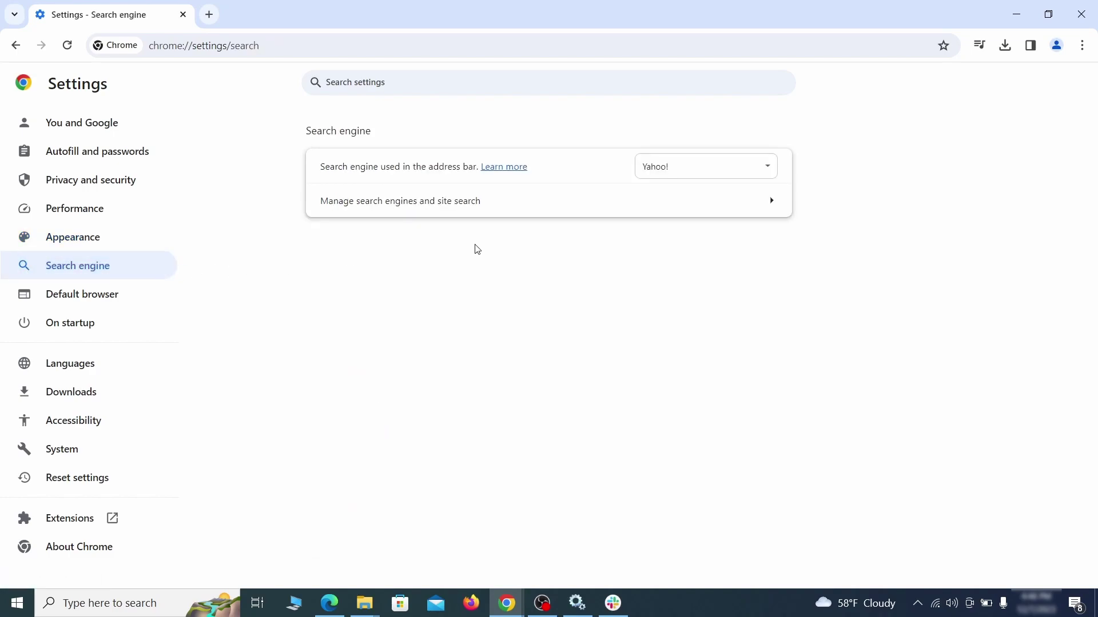
left_click(751, 172)
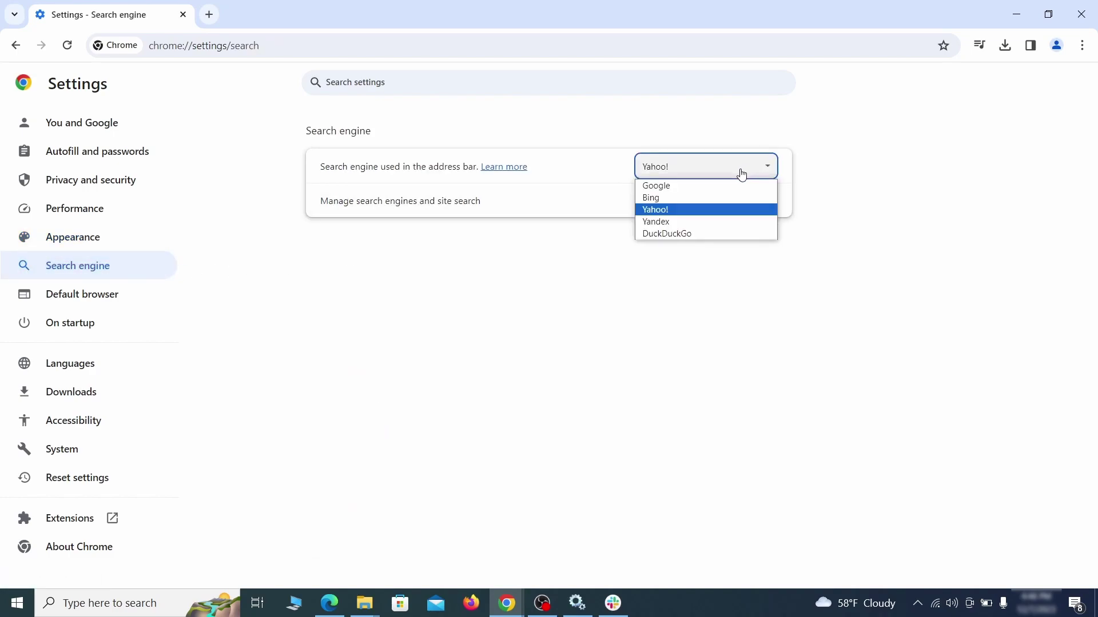
left_click(718, 186)
Delete the ExampleRougeURL.com site search shortcut and bring up its startup page actions.
left_click(704, 210)
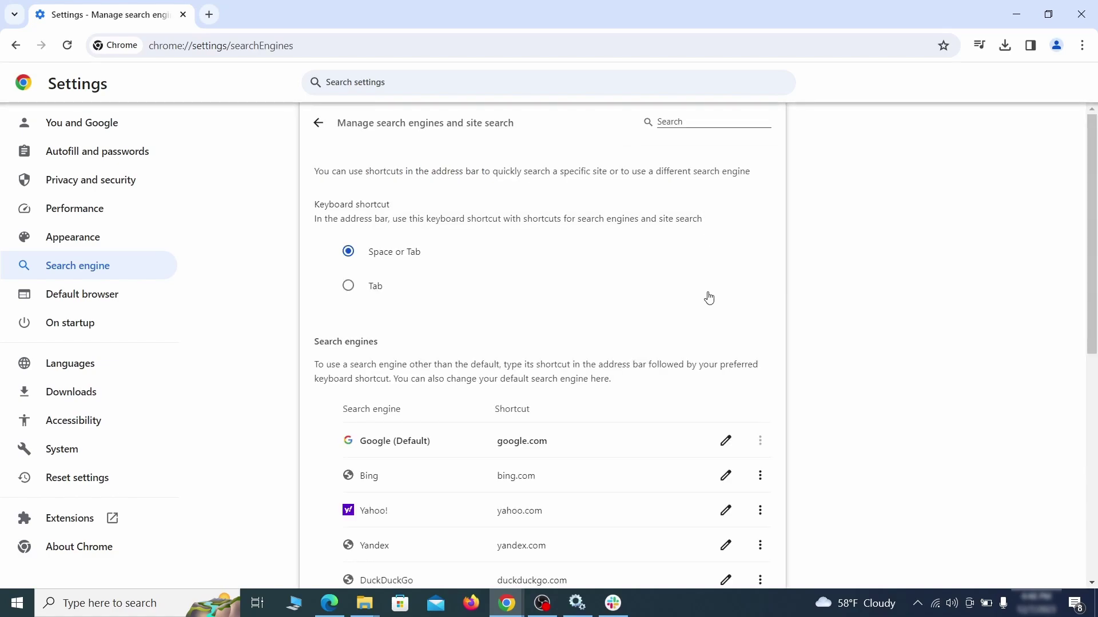
scroll(709, 298, "down", 8)
left_click(760, 351)
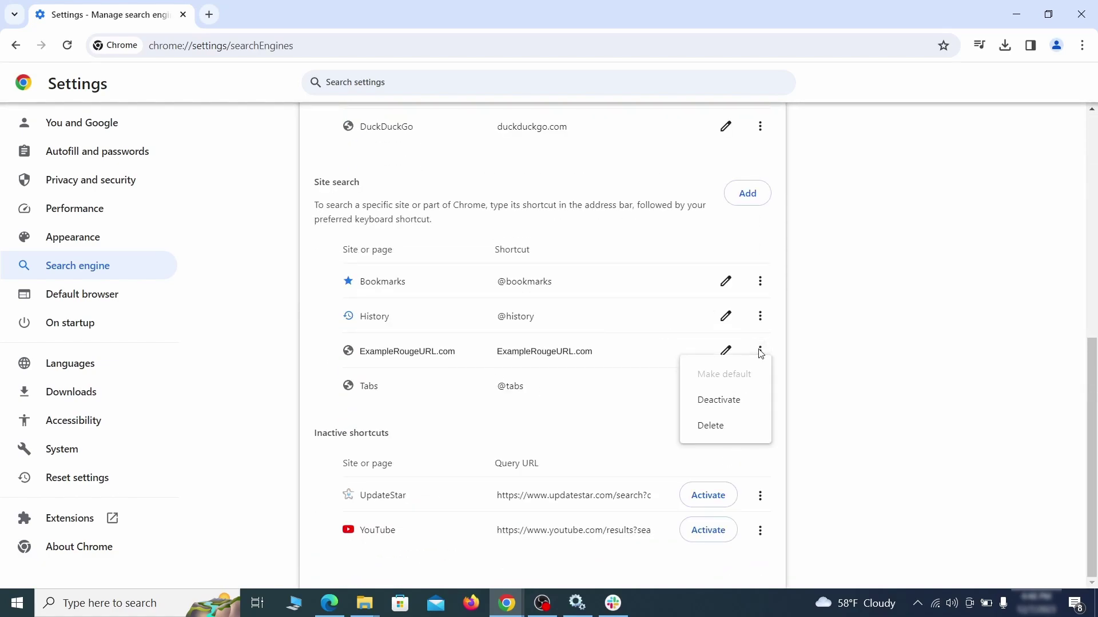
left_click(712, 428)
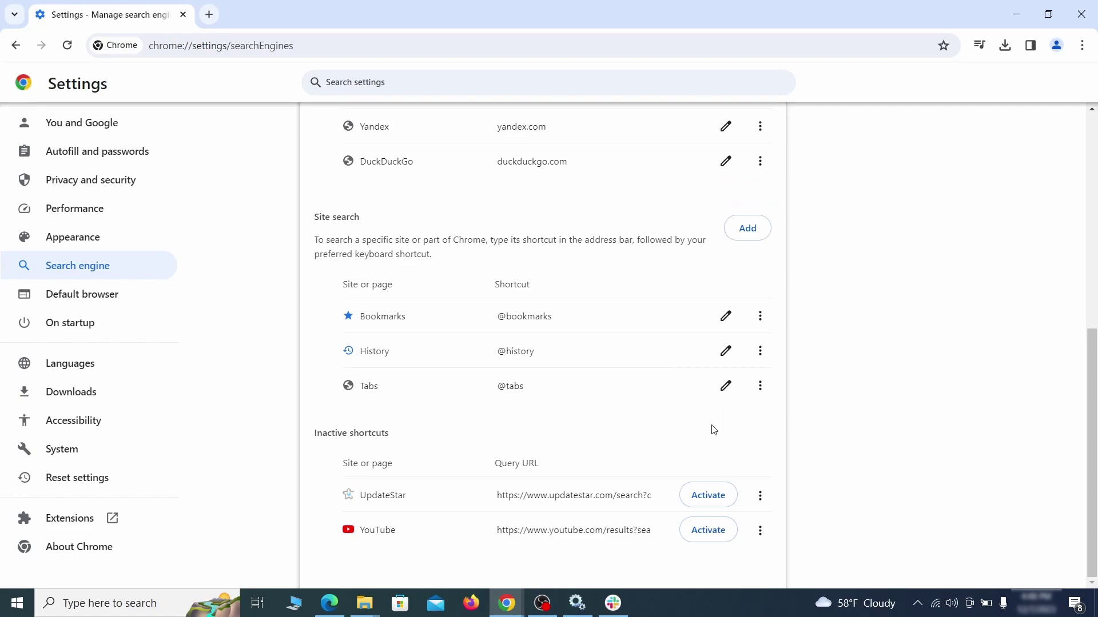
left_click(106, 315)
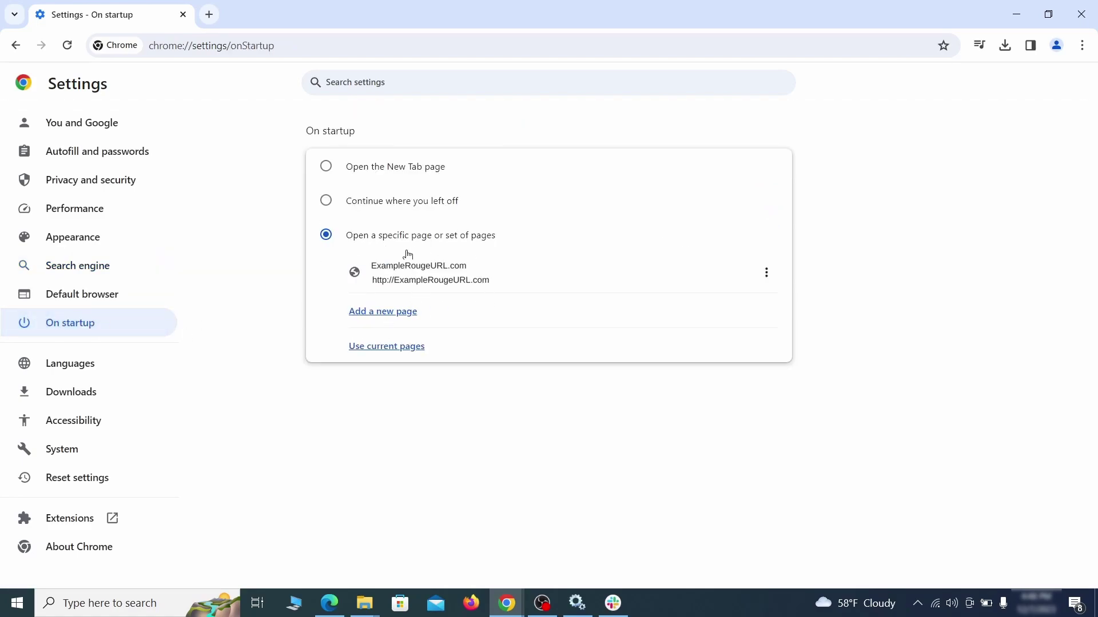
left_click(766, 273)
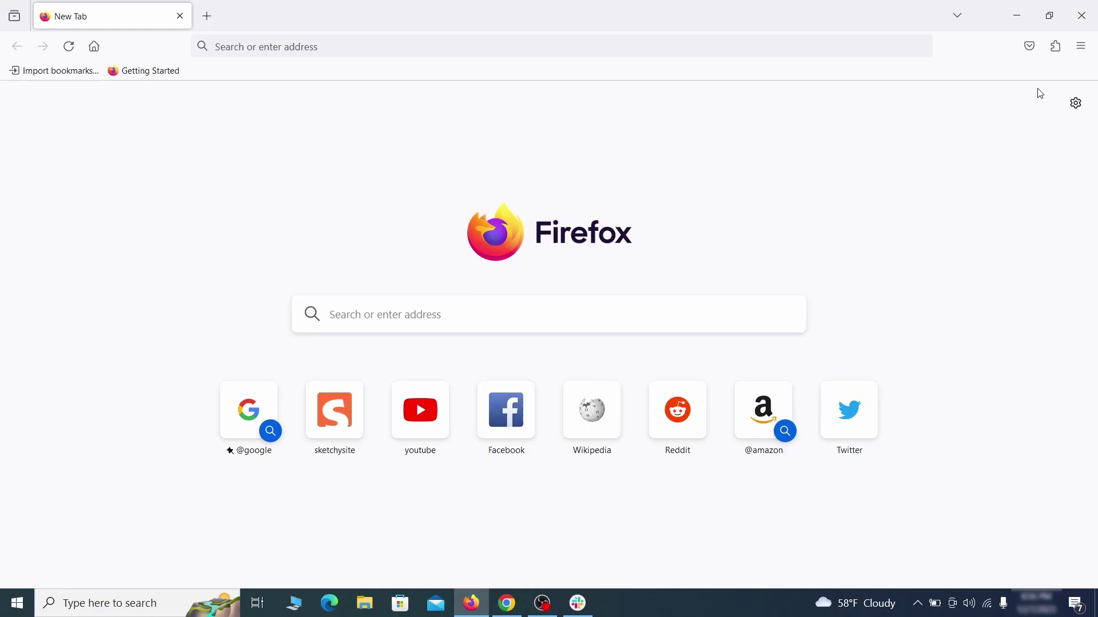
Switch Contenu+ off in Firefox's Manage Extensions page, then remove it and confirm.
left_click(1057, 46)
left_click(924, 186)
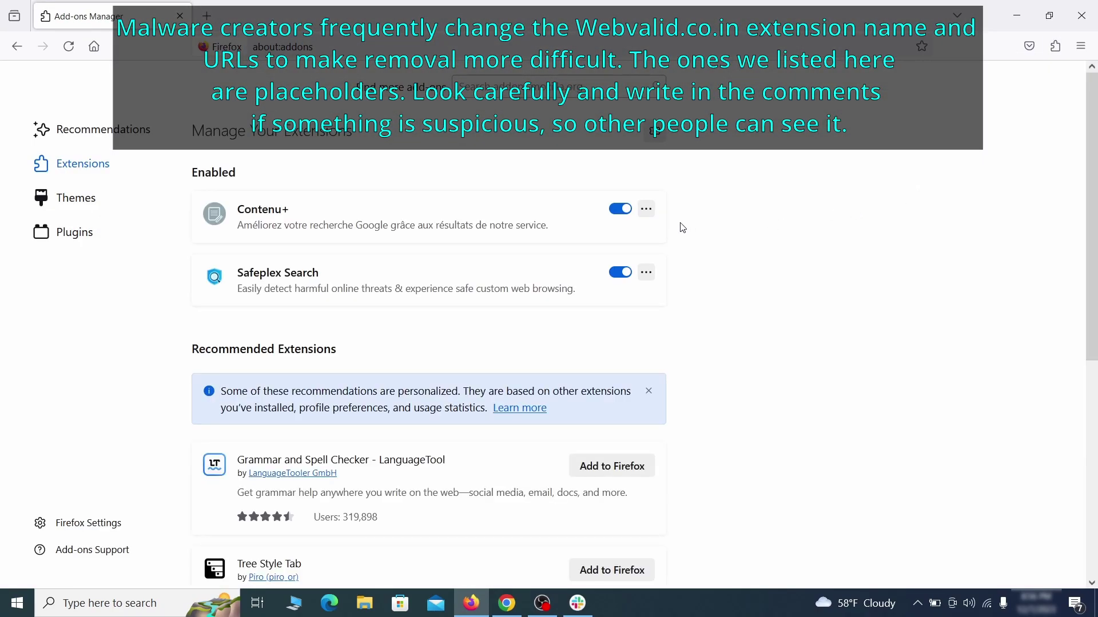
left_click(620, 209)
left_click(647, 209)
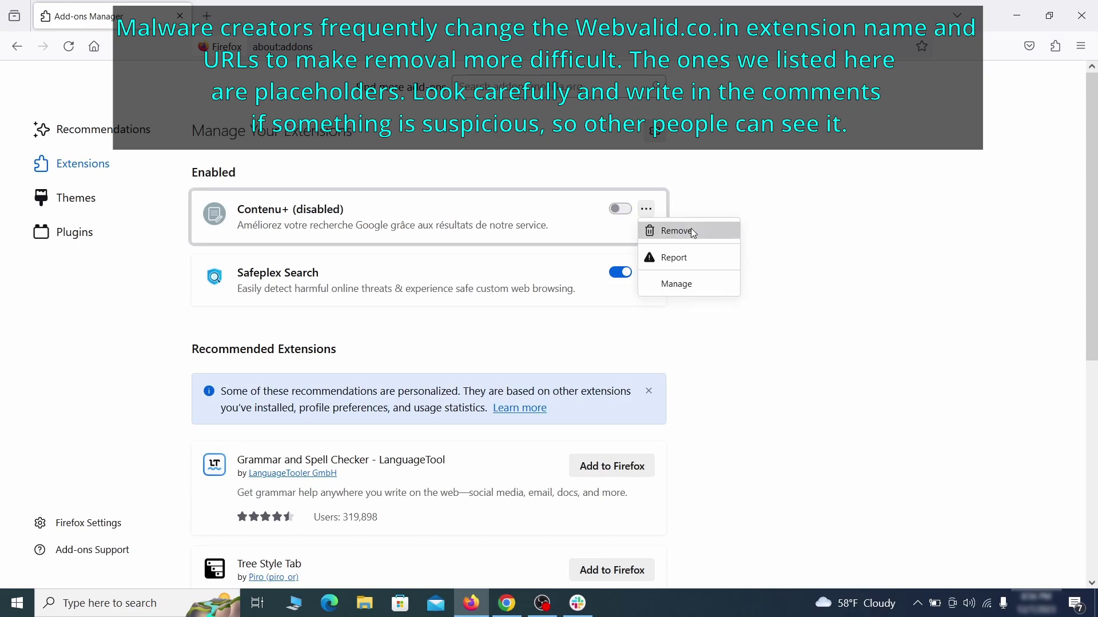
left_click(691, 230)
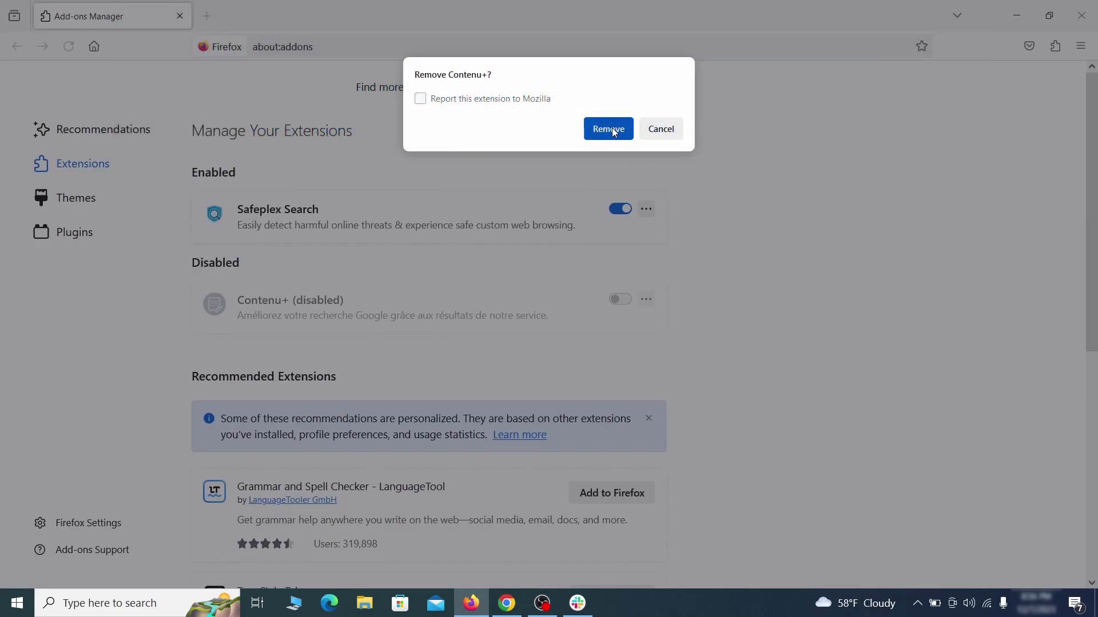
left_click(608, 129)
left_click(1081, 45)
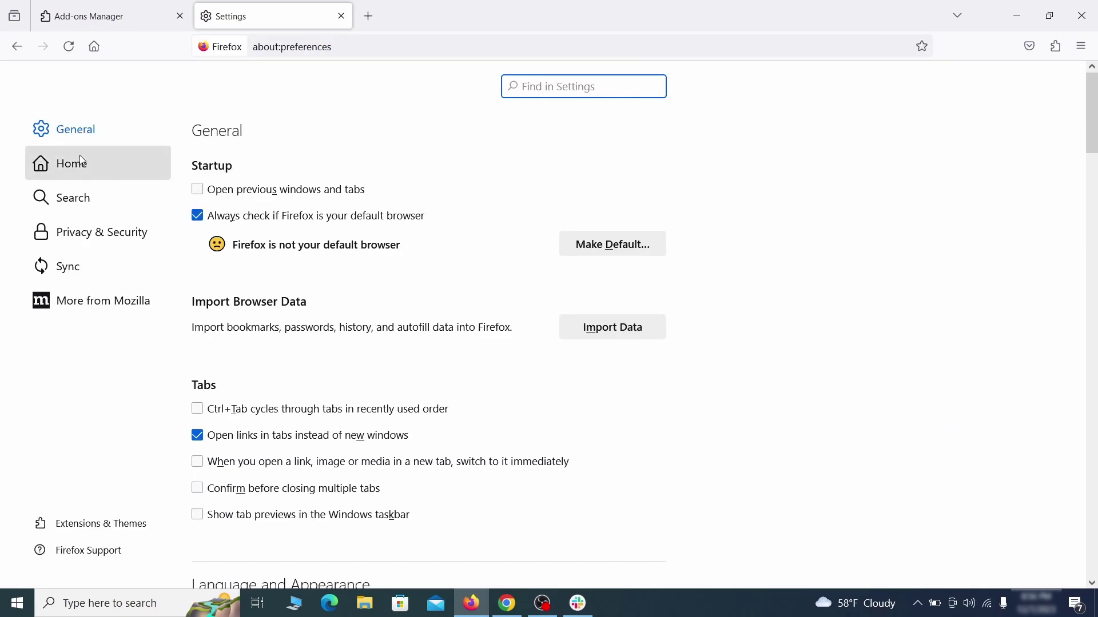
Open Firefox's Home settings and select the ExampleRougeURL.com homepage address.
left_click(83, 164)
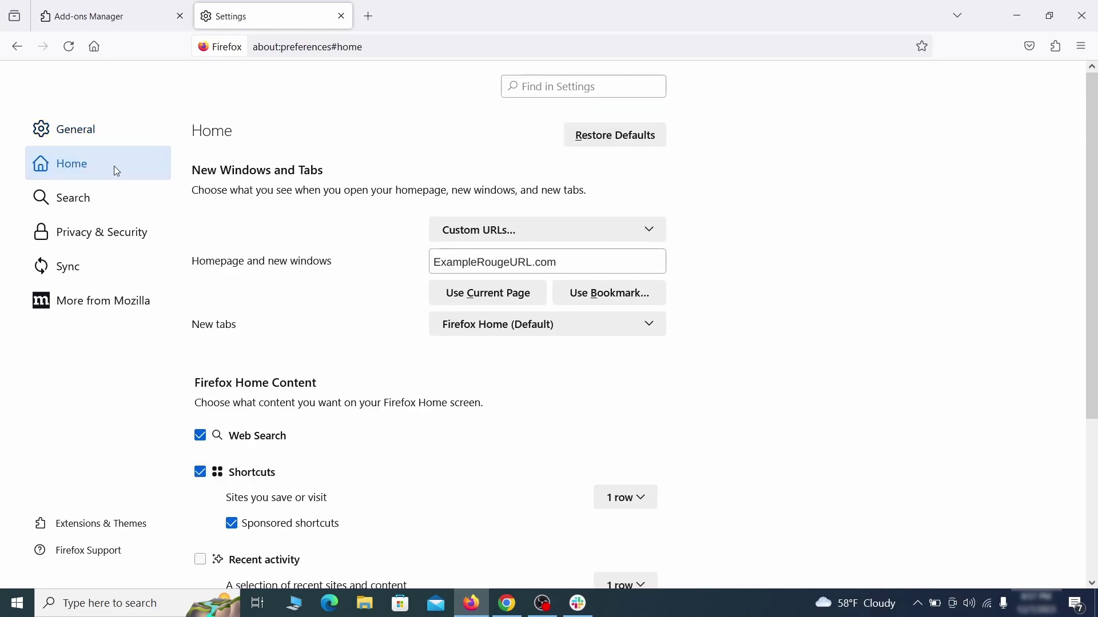
left_click_drag(434, 262, 555, 262)
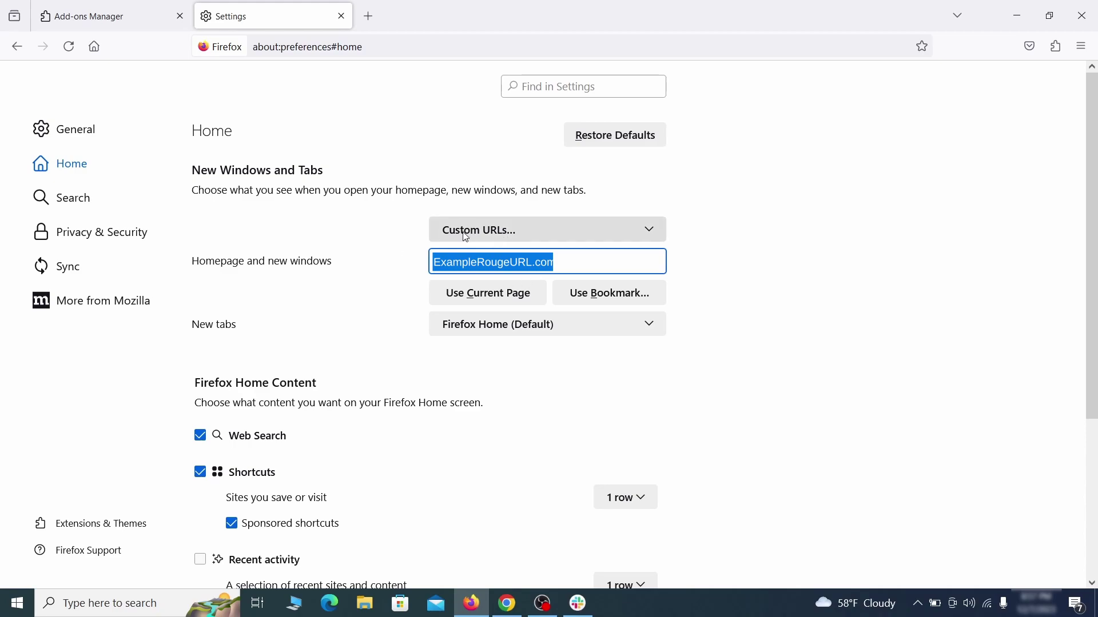
Clear the ExampleRougeURL.com homepage and make Google Firefox's default search engine.
key("BackSpace")
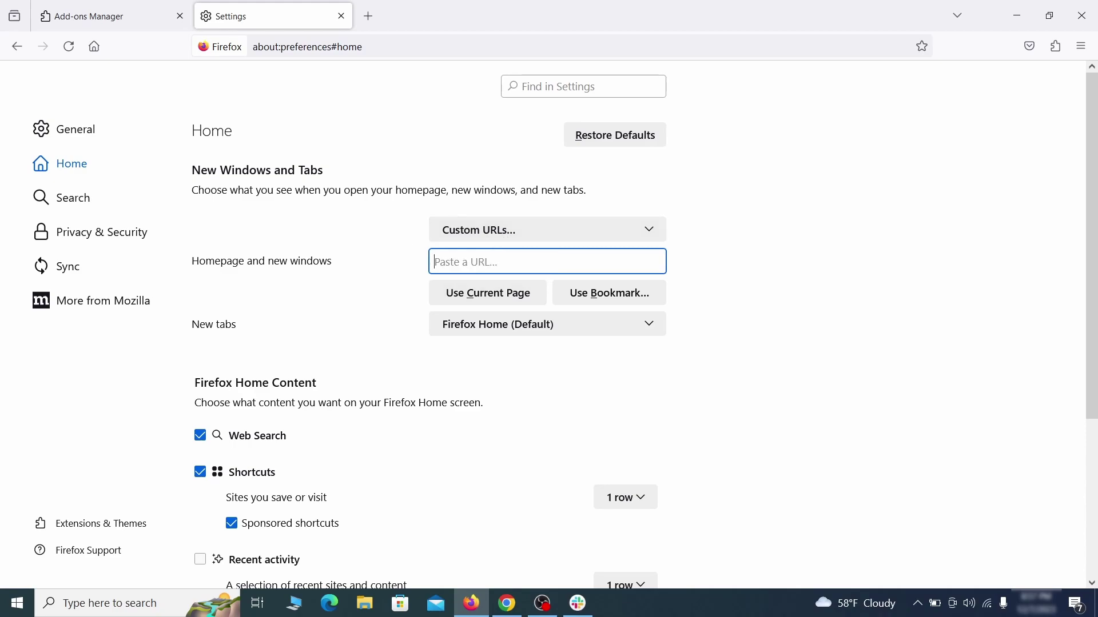
left_click(78, 198)
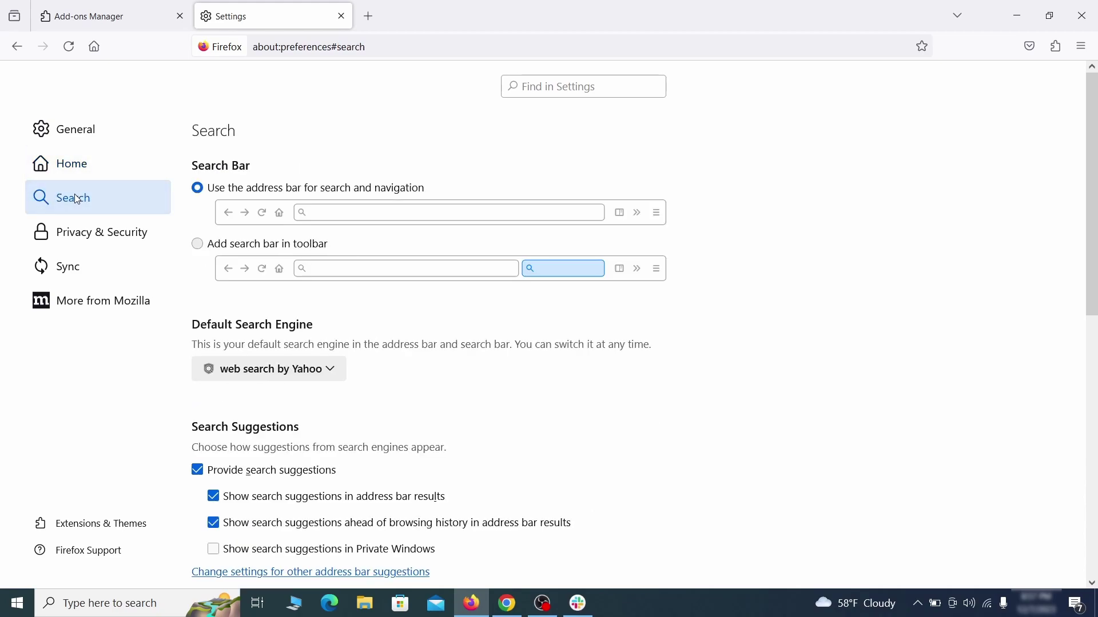
scroll(400, 309, "down", 3)
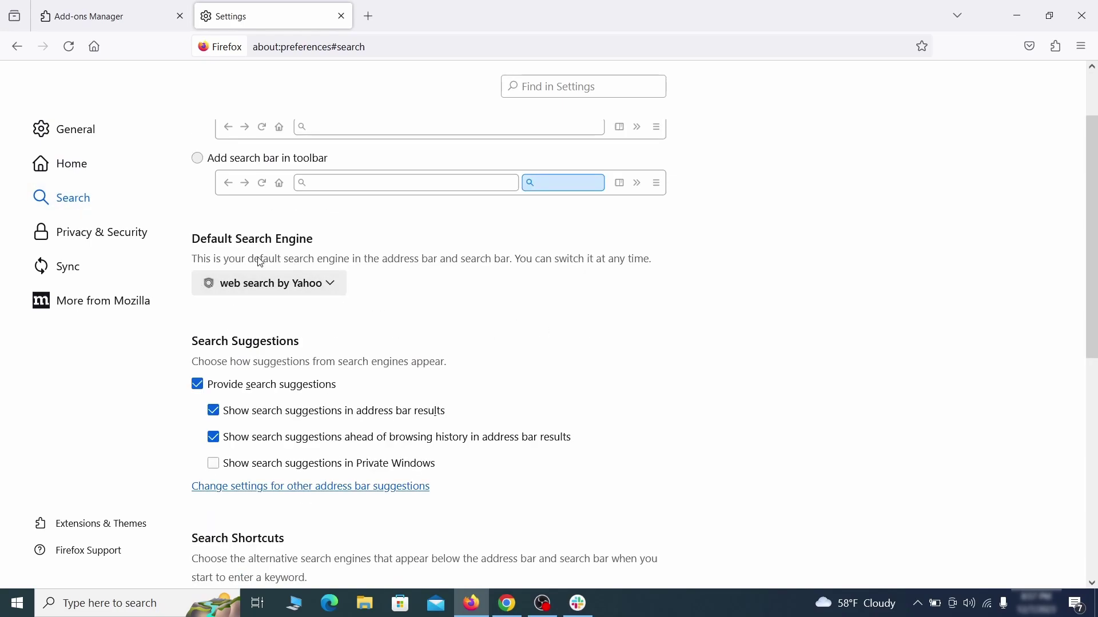
left_click(326, 286)
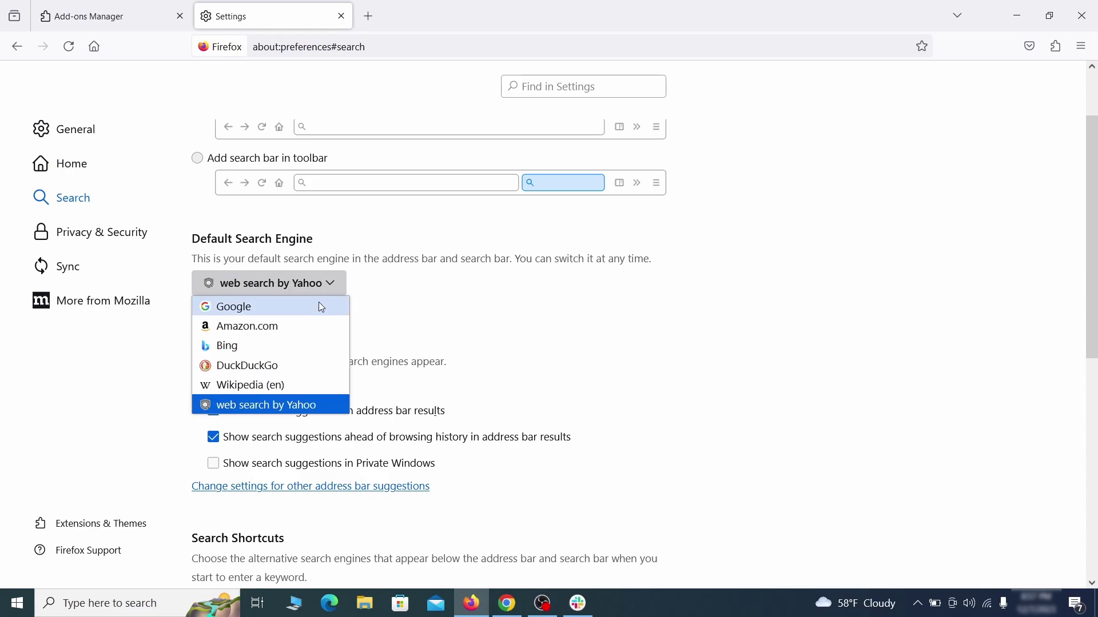
left_click(318, 306)
Remove the web search by Yahoo entry from Firefox's Search Shortcuts.
scroll(523, 323, "down", 5)
scroll(528, 325, "down", 3)
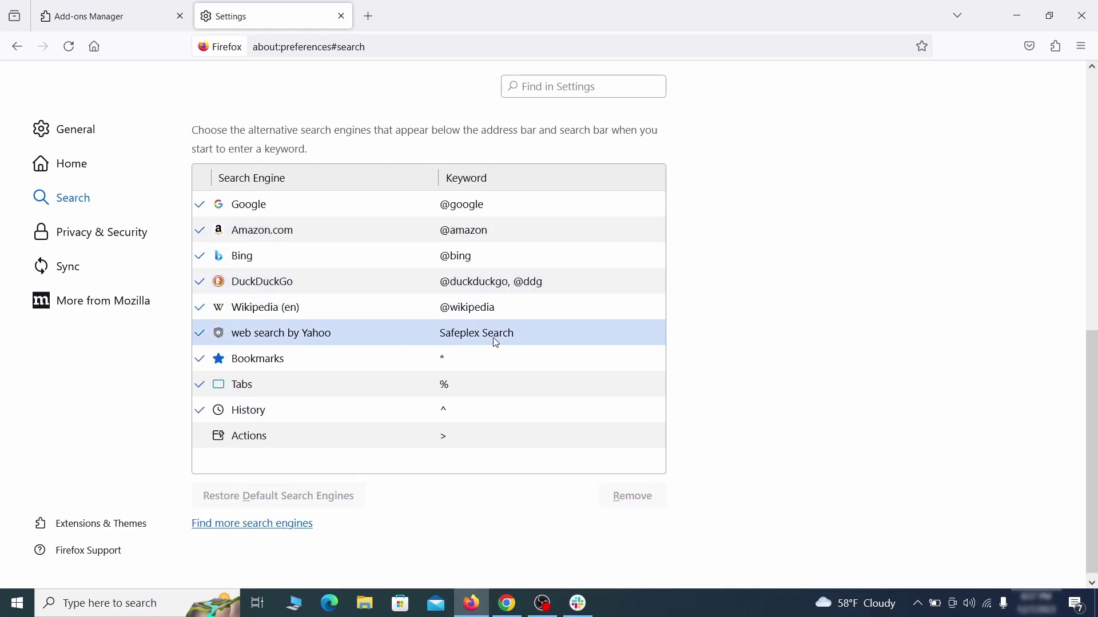
left_click(546, 339)
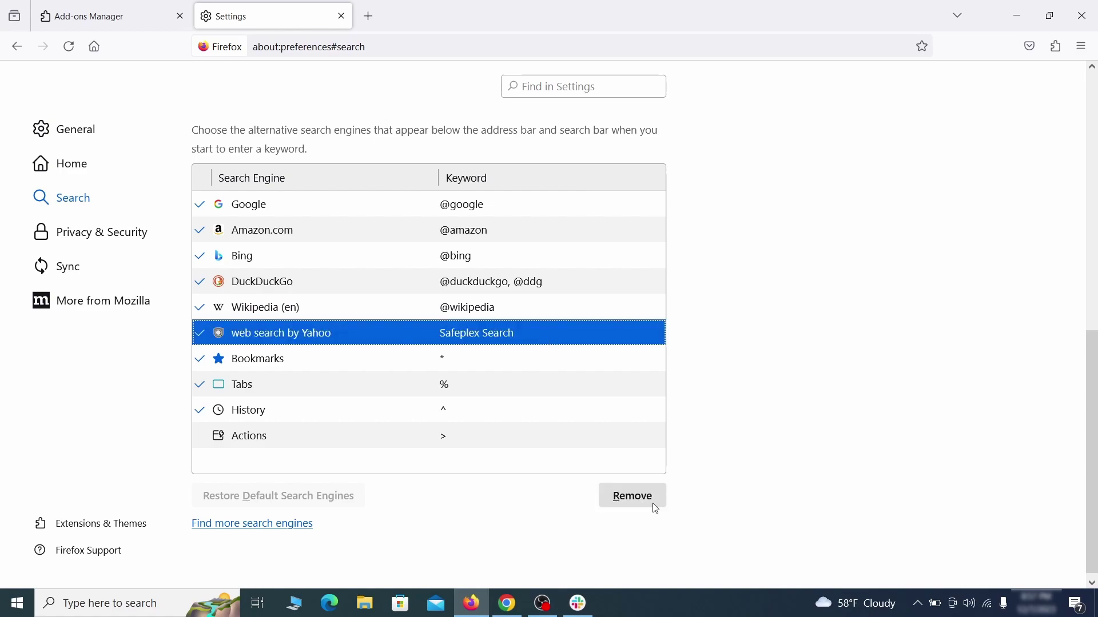
left_click(632, 497)
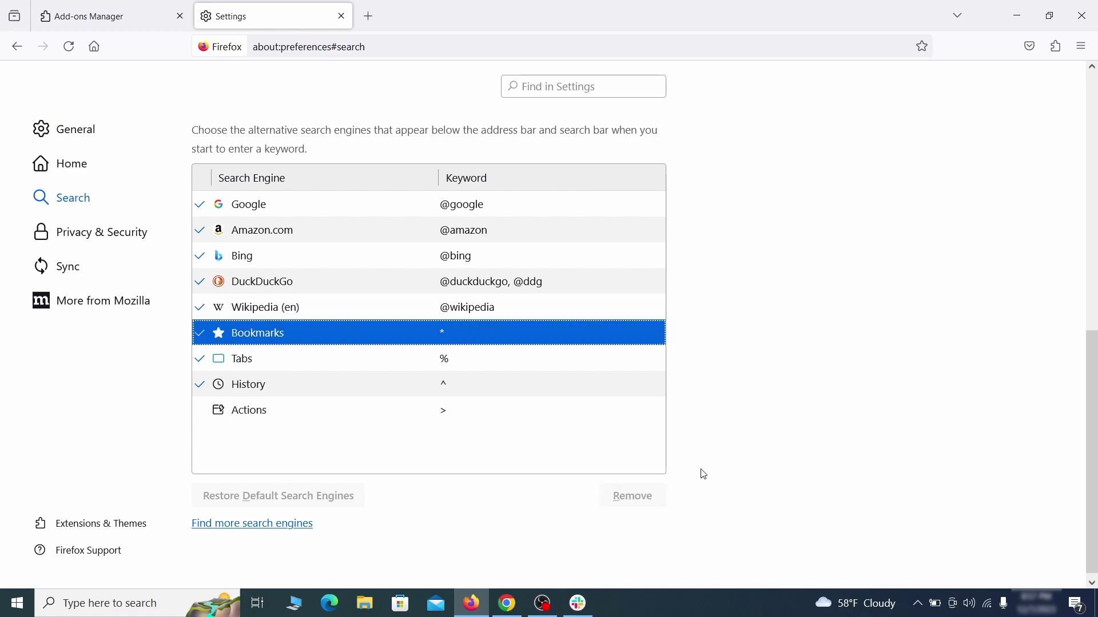
scroll(521, 358, "up", 3)
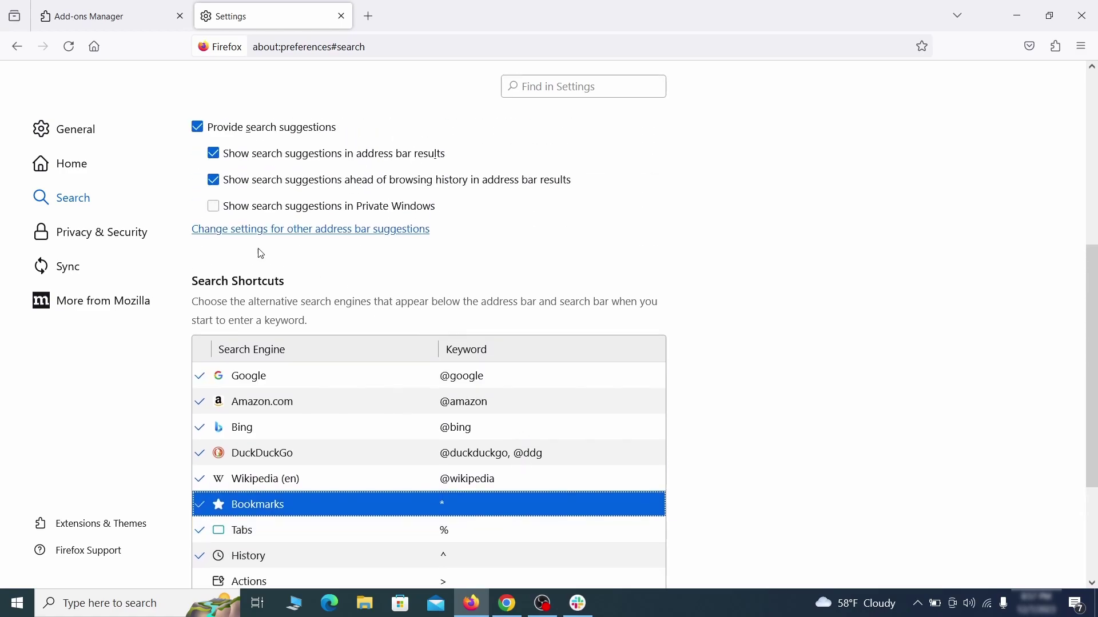
Clear all Firefox cookies, site data and cached web content.
left_click(106, 230)
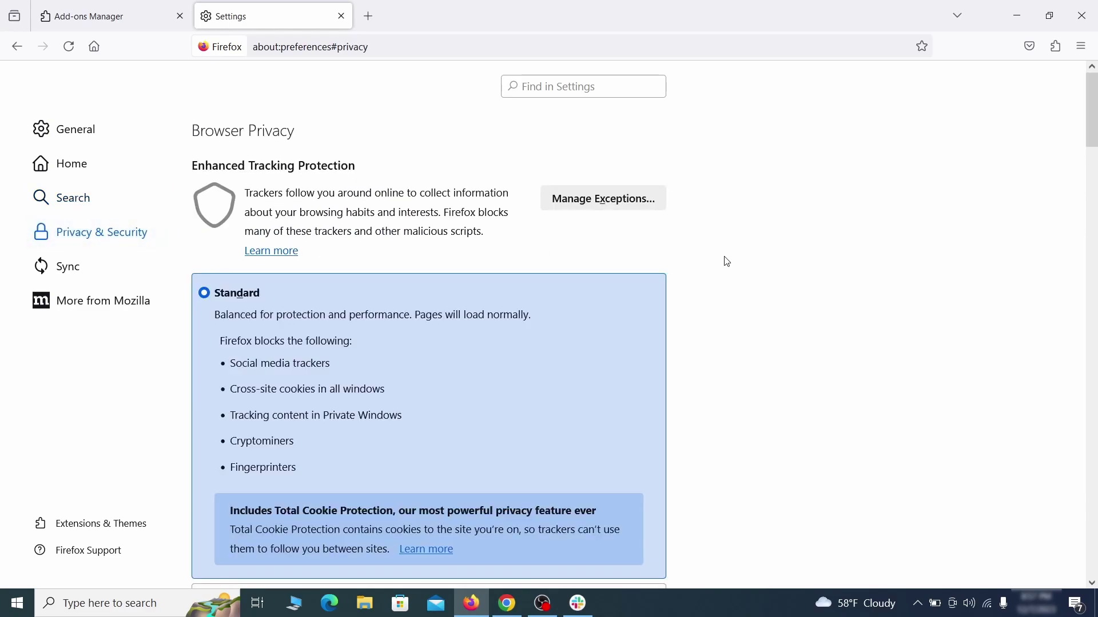
scroll(730, 263, "down", 10)
left_click(624, 365)
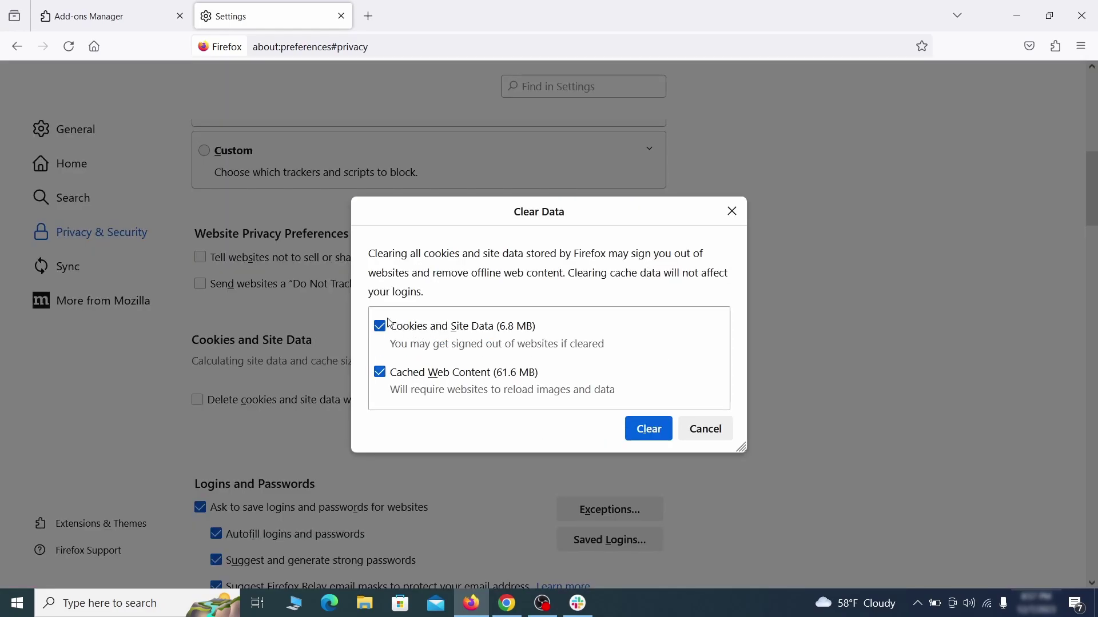
left_click(663, 432)
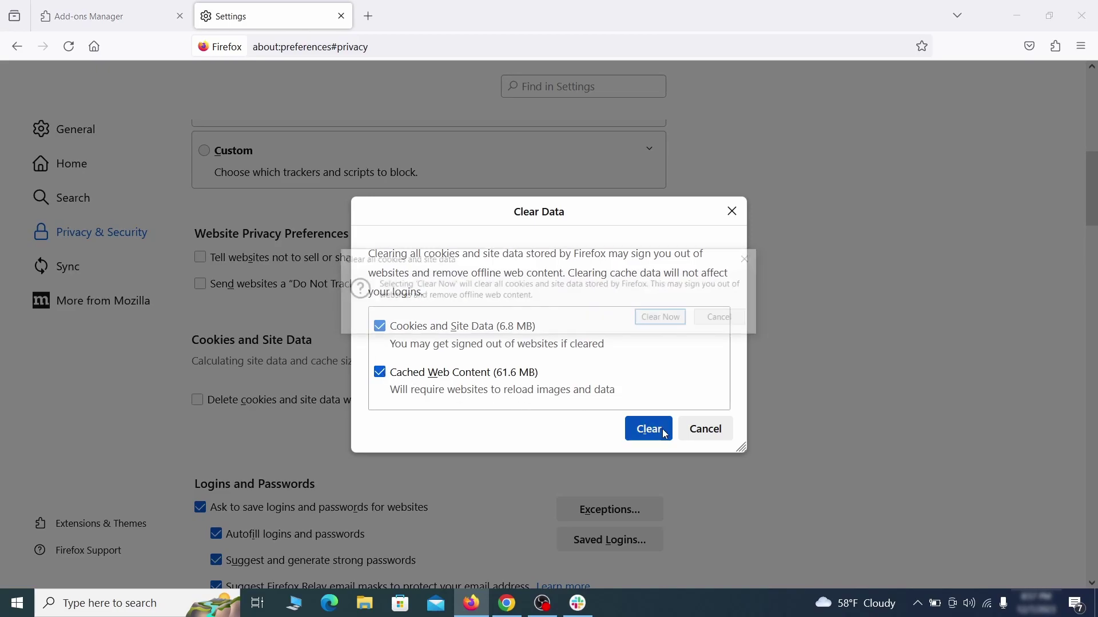
left_click(669, 324)
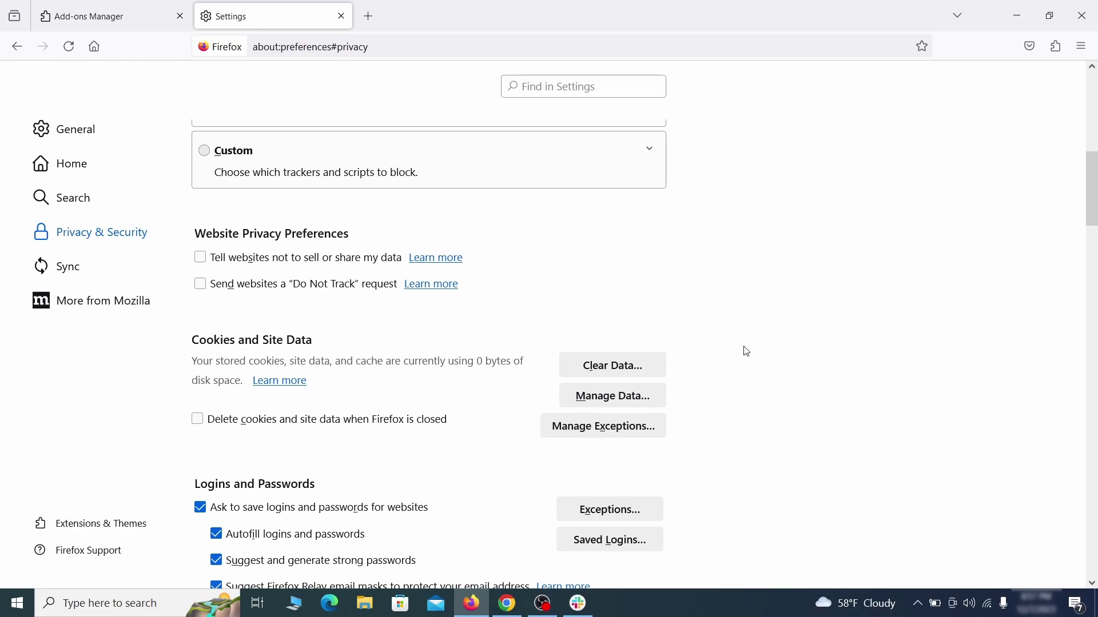
Open the website Notifications permission settings.
scroll(747, 351, "down", 12)
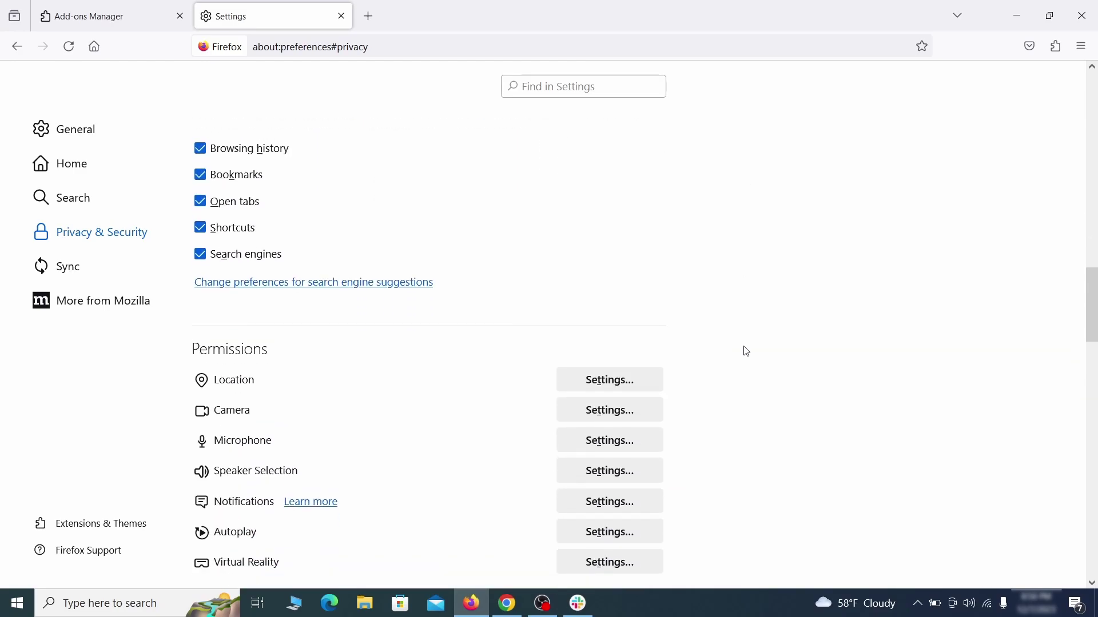
scroll(747, 352, "down", 2)
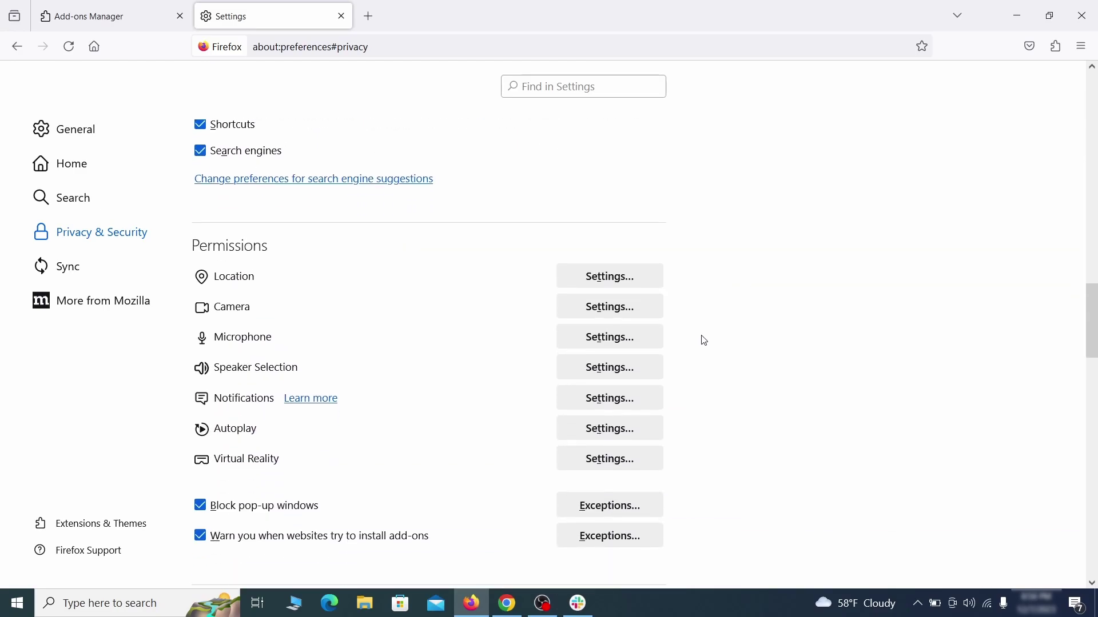
left_click(639, 408)
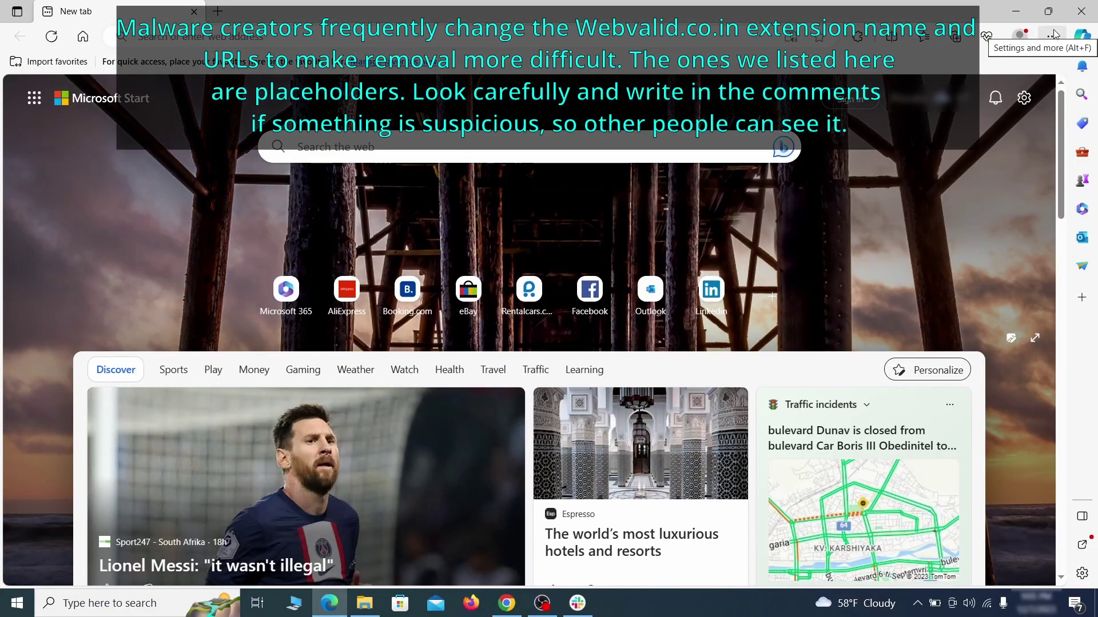
Switch off Quidco Cashback Reminder in Edge's Manage extensions page and start removing it.
left_click(1051, 37)
left_click(945, 252)
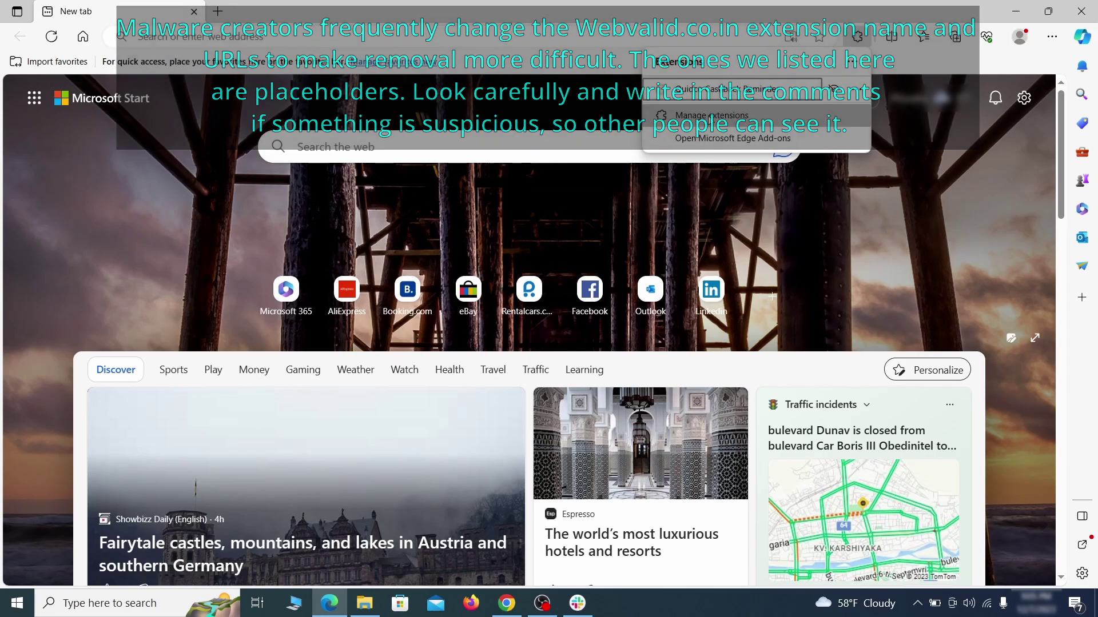
left_click(710, 118)
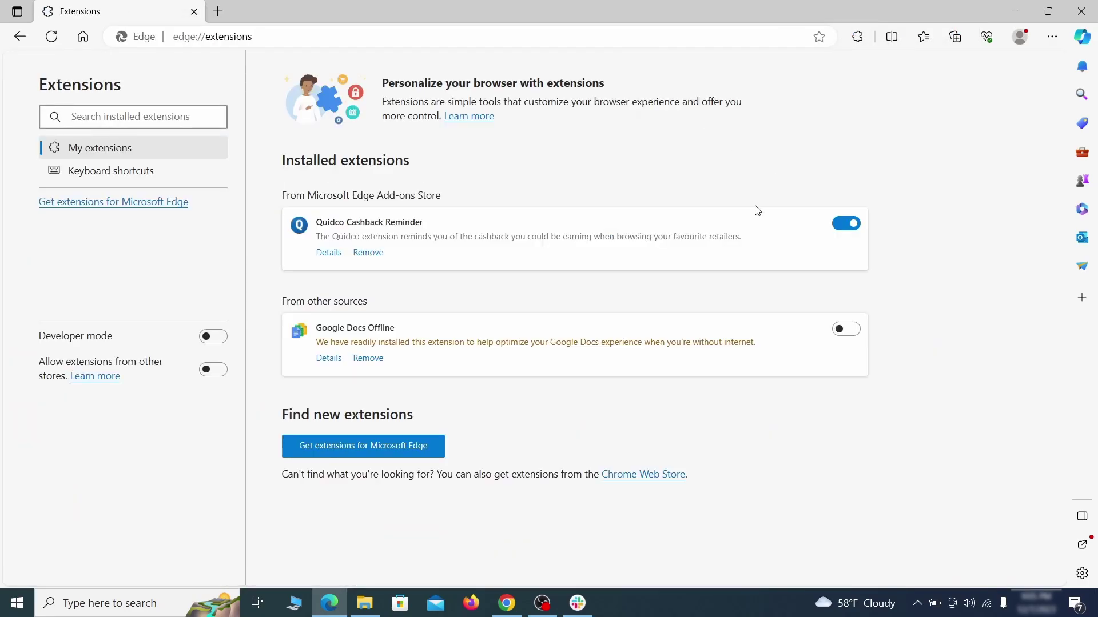
left_click(846, 225)
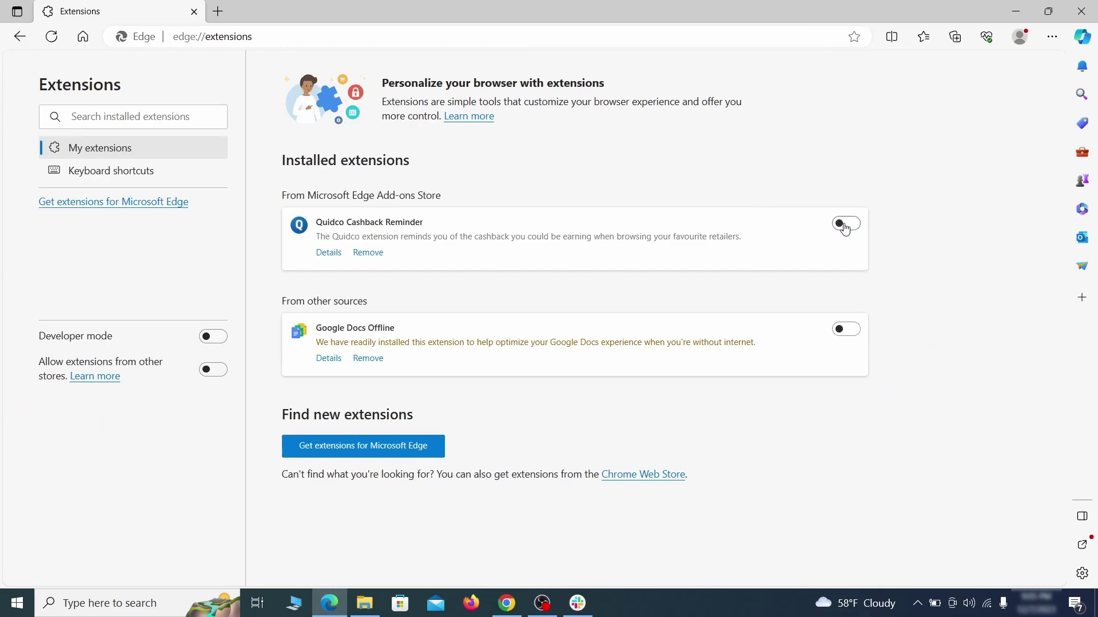
left_click(367, 256)
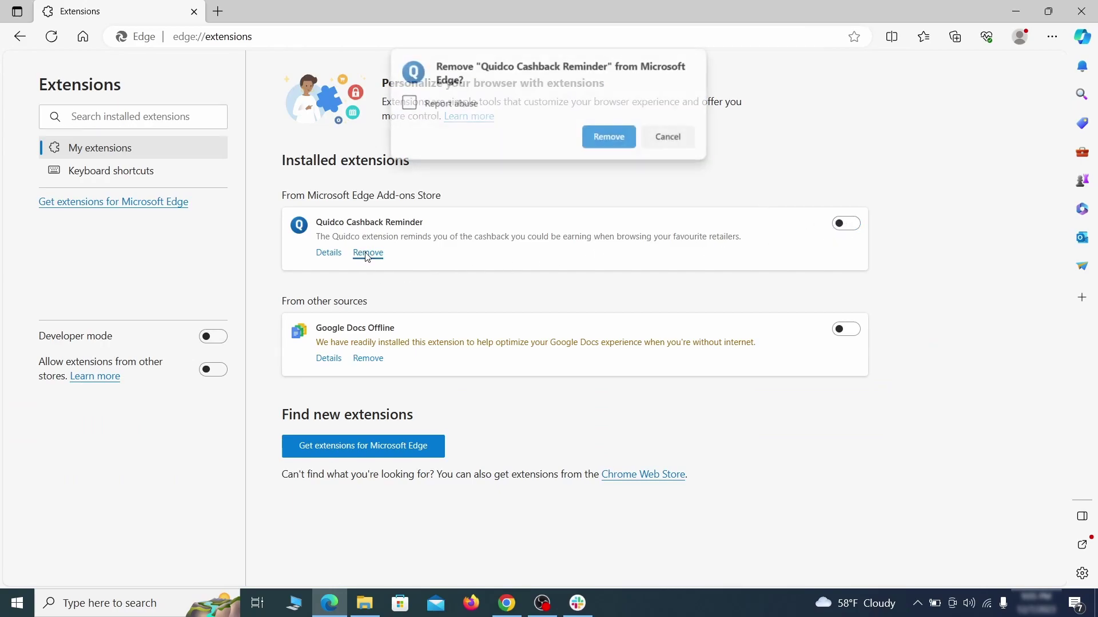
Confirm the Quidco Cashback Reminder removal and open Edge settings.
left_click(610, 137)
left_click(1052, 36)
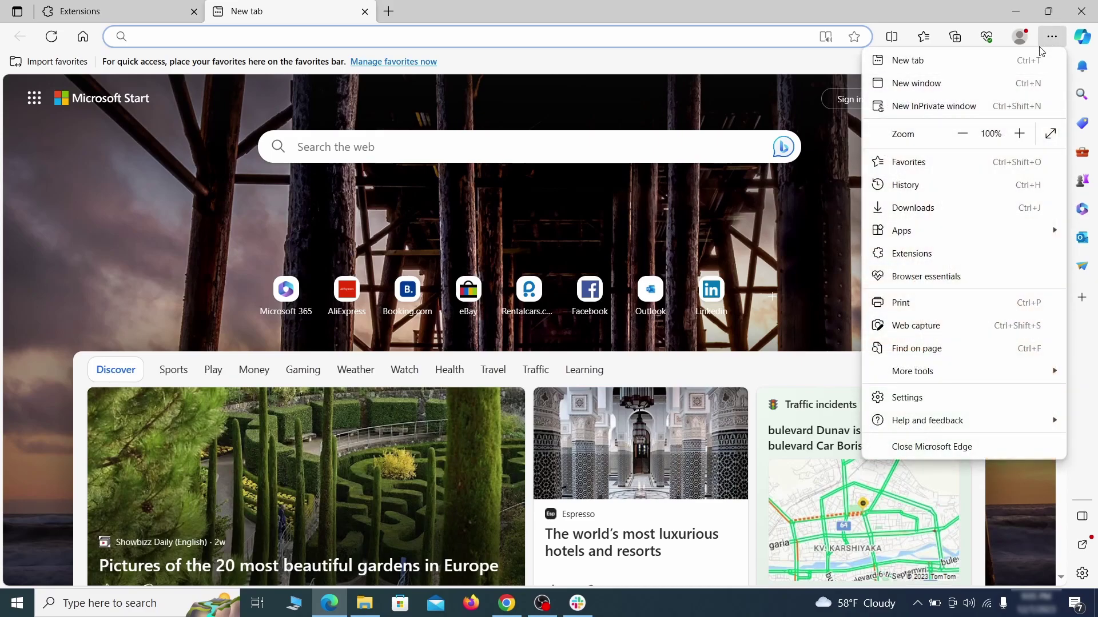
left_click(910, 398)
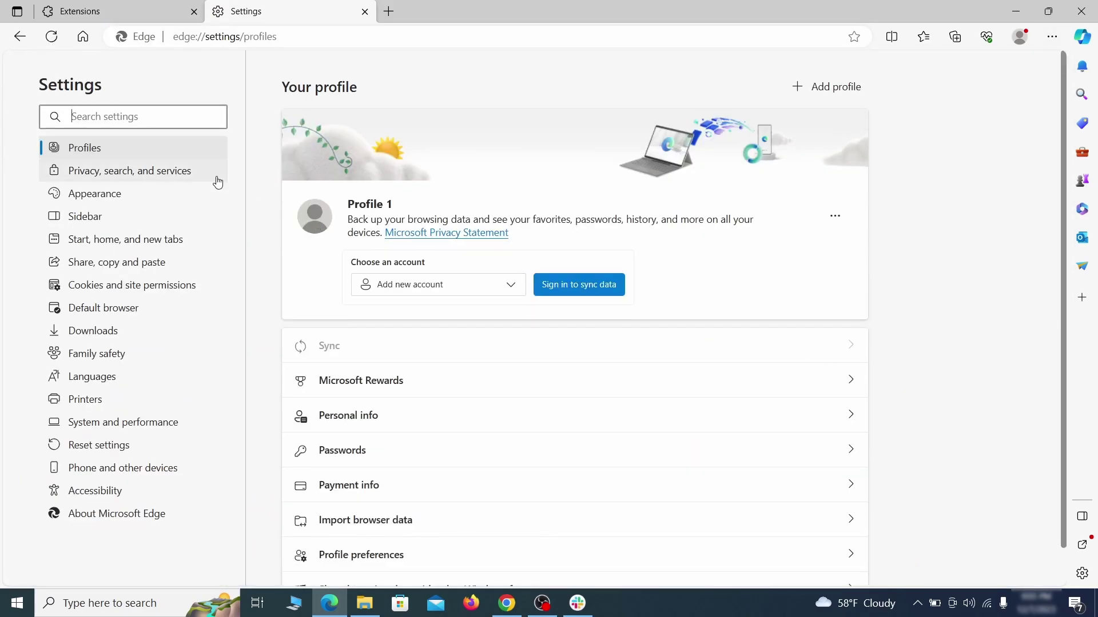
Go to Privacy, search, and services and bring up the clear browsing data options.
left_click(184, 175)
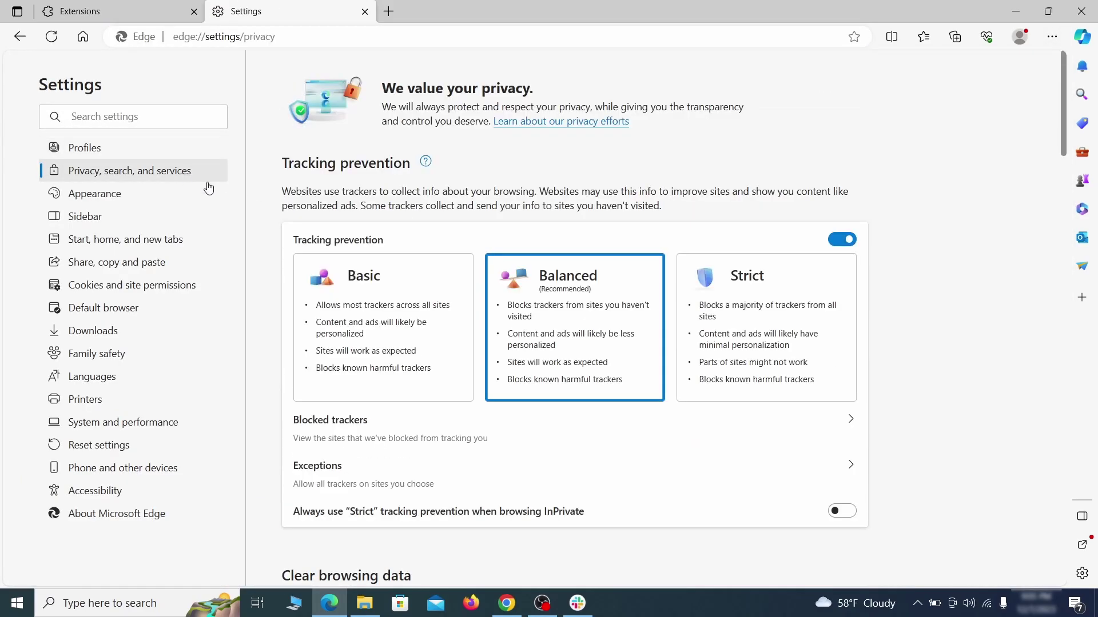
scroll(595, 351, "down", 4)
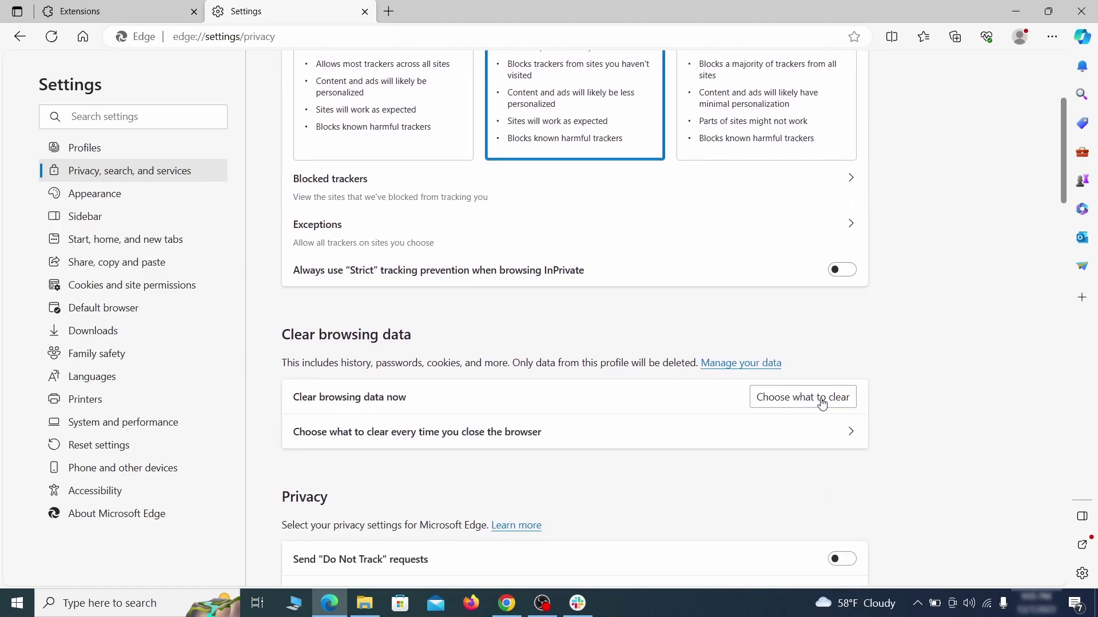
left_click(821, 397)
scroll(452, 326, "down", 5)
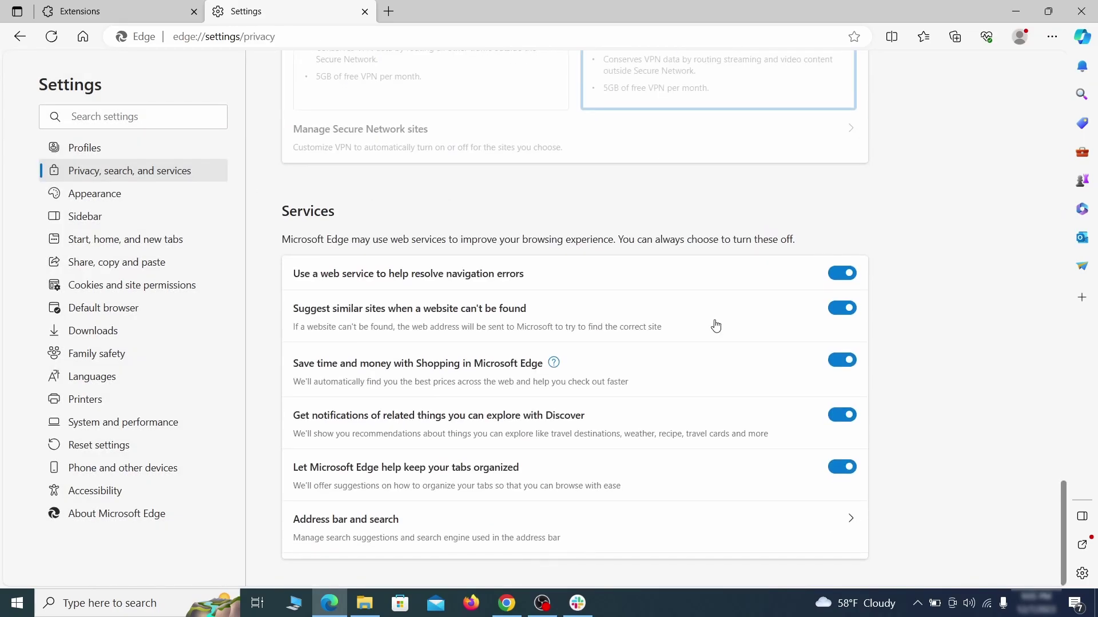
Set Google as Edge's address-bar search engine and open ExampleRougeURL.com's options in Manage search engines.
left_click(627, 541)
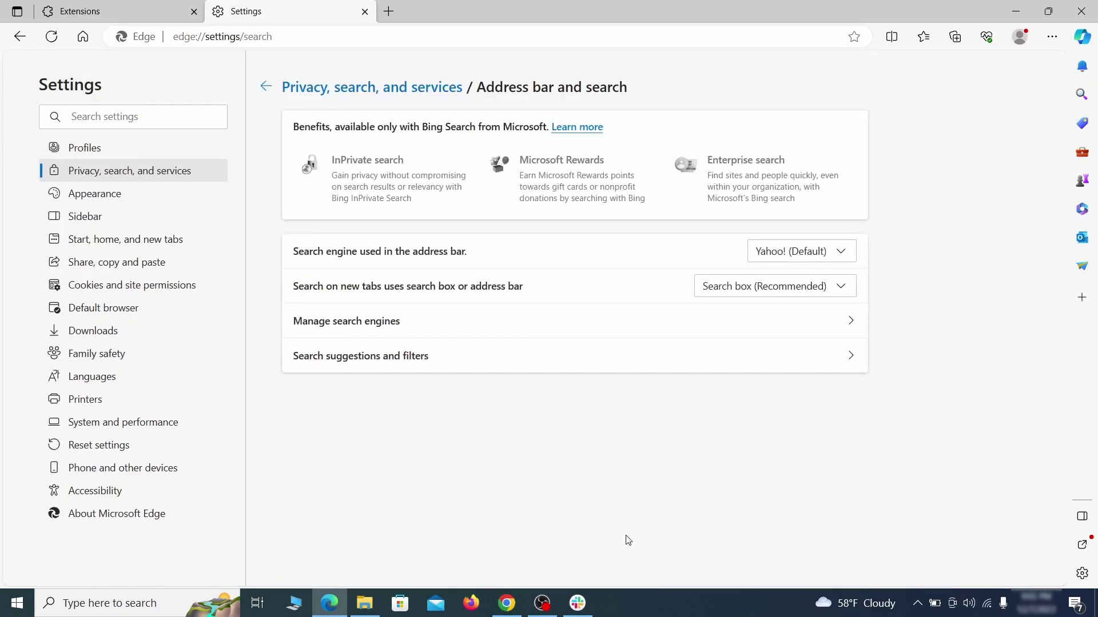
left_click(846, 253)
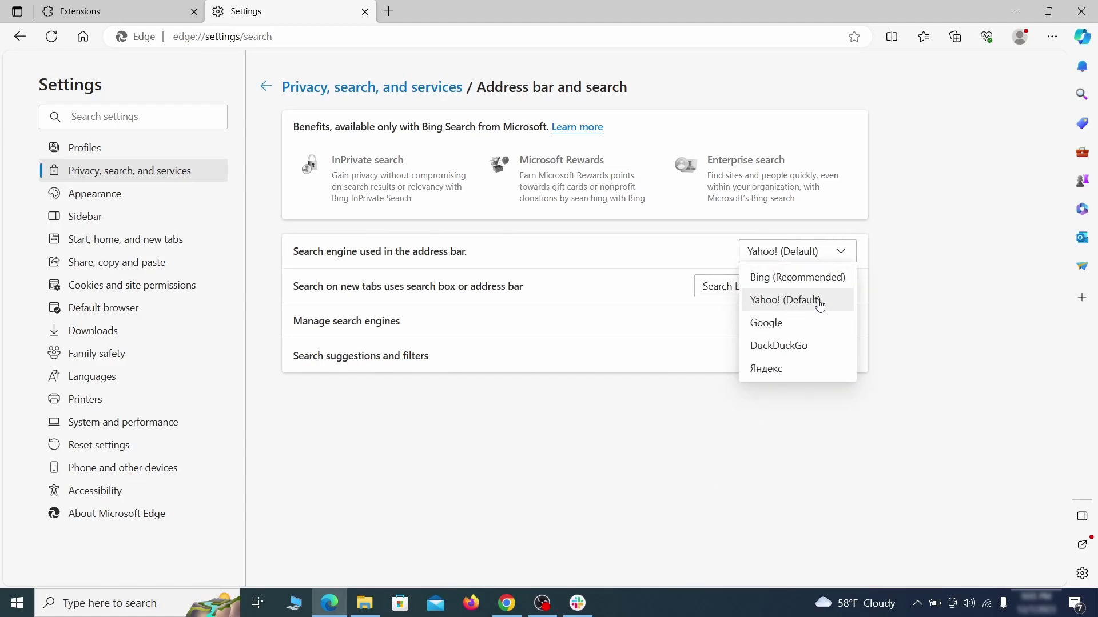
left_click(813, 321)
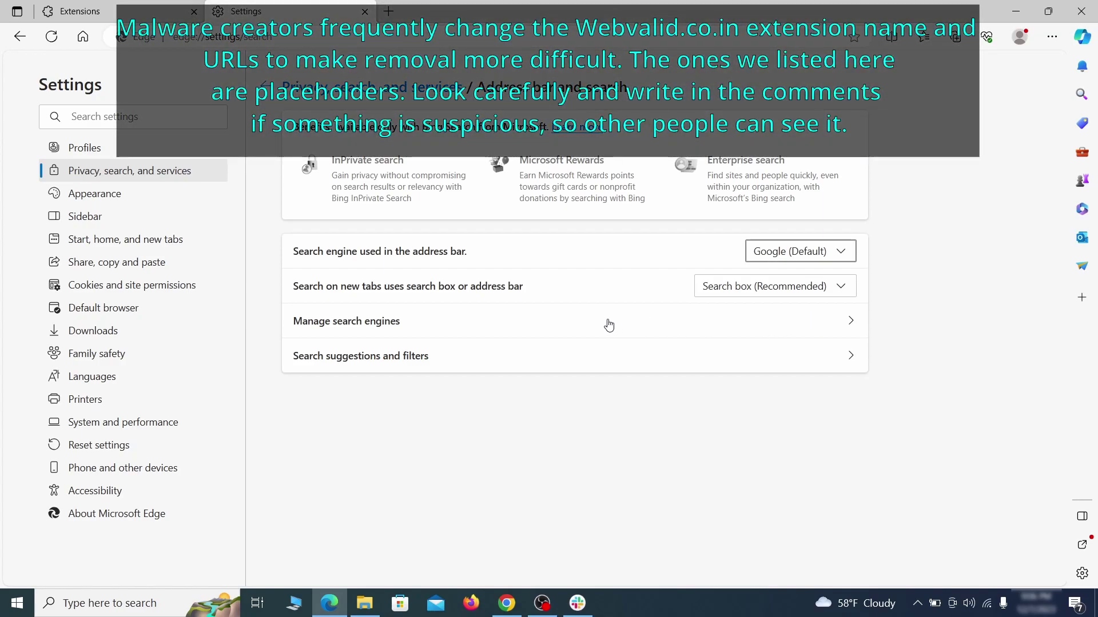
left_click(421, 326)
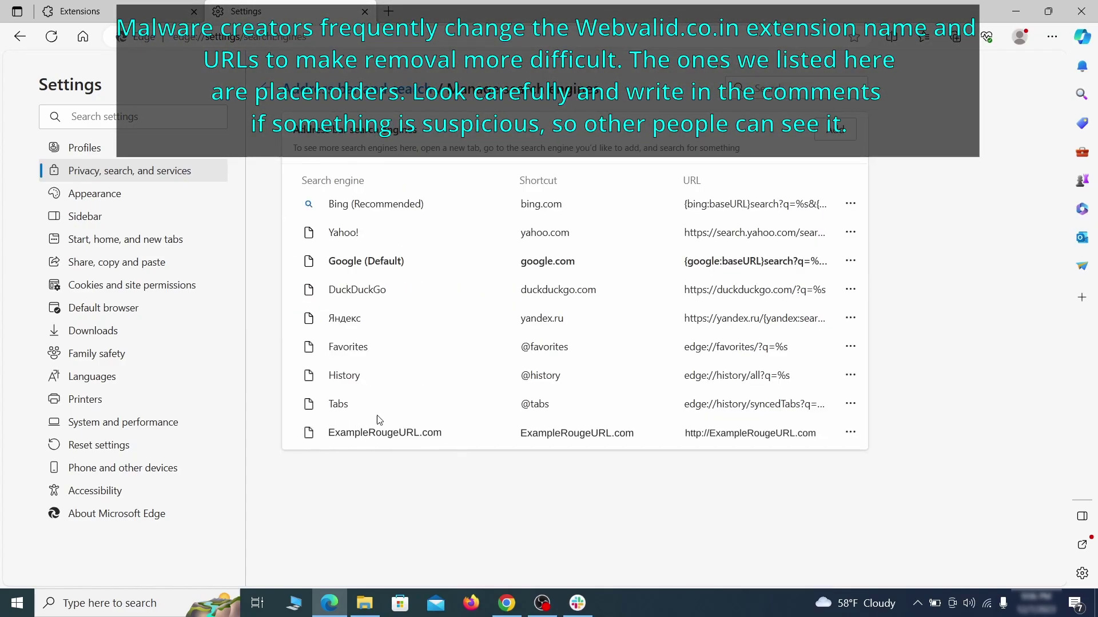
left_click(851, 434)
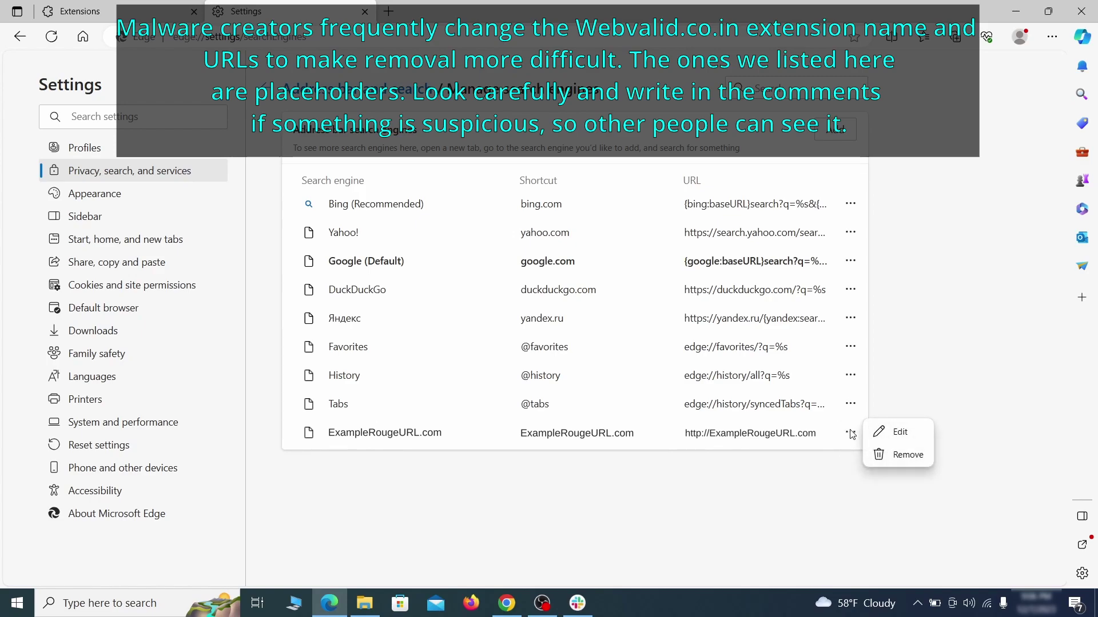
Delete ExampleRougeURL.com from the search engines and from the startup pages.
left_click(909, 456)
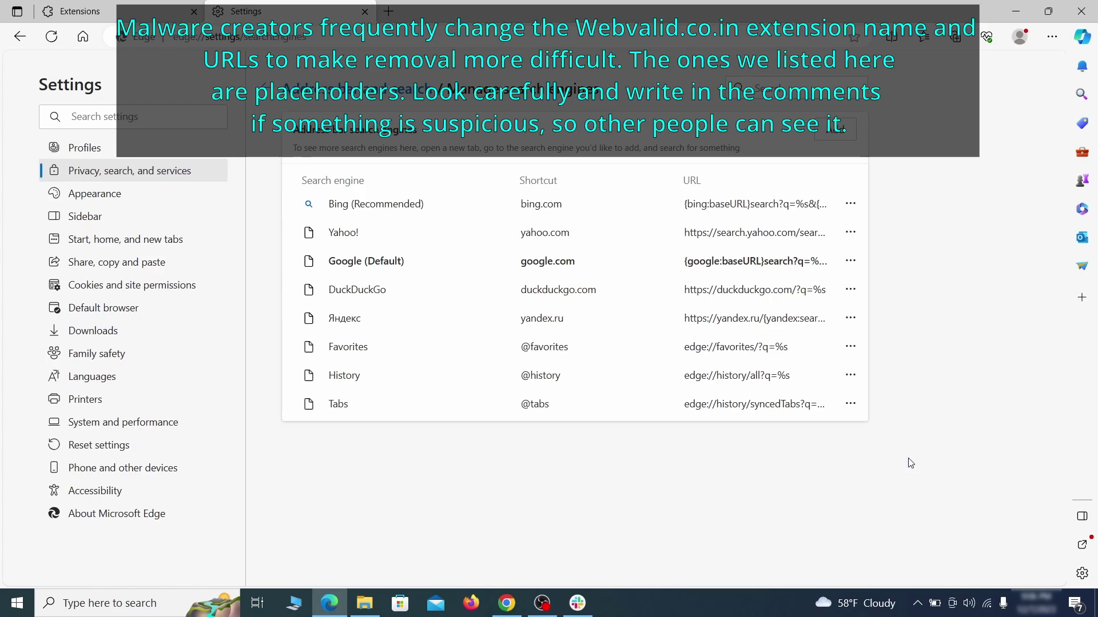
left_click(138, 240)
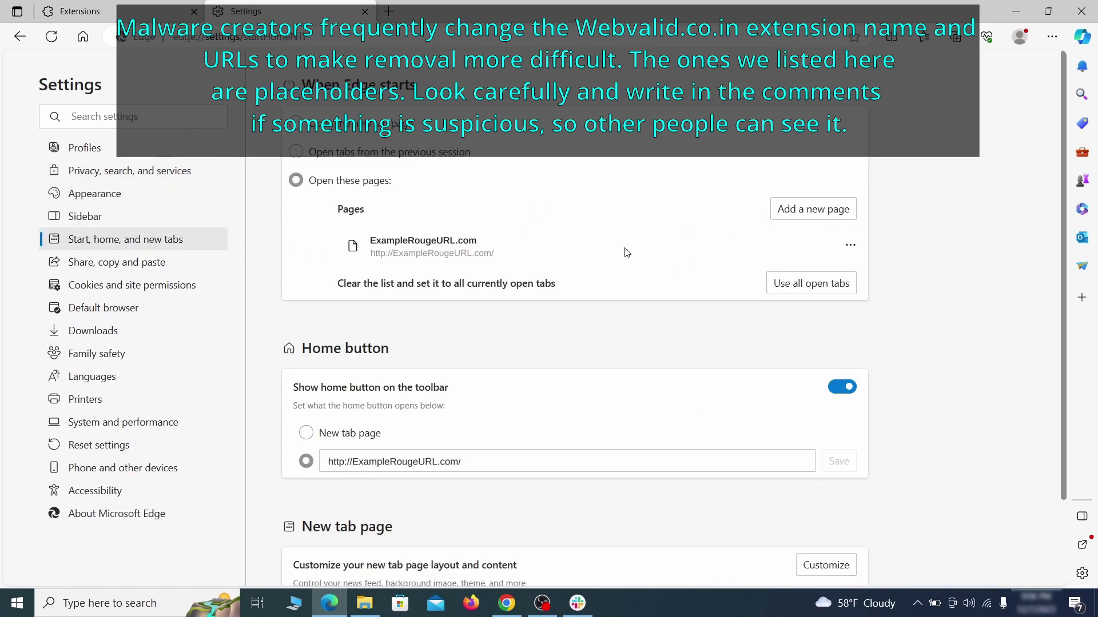
left_click(850, 246)
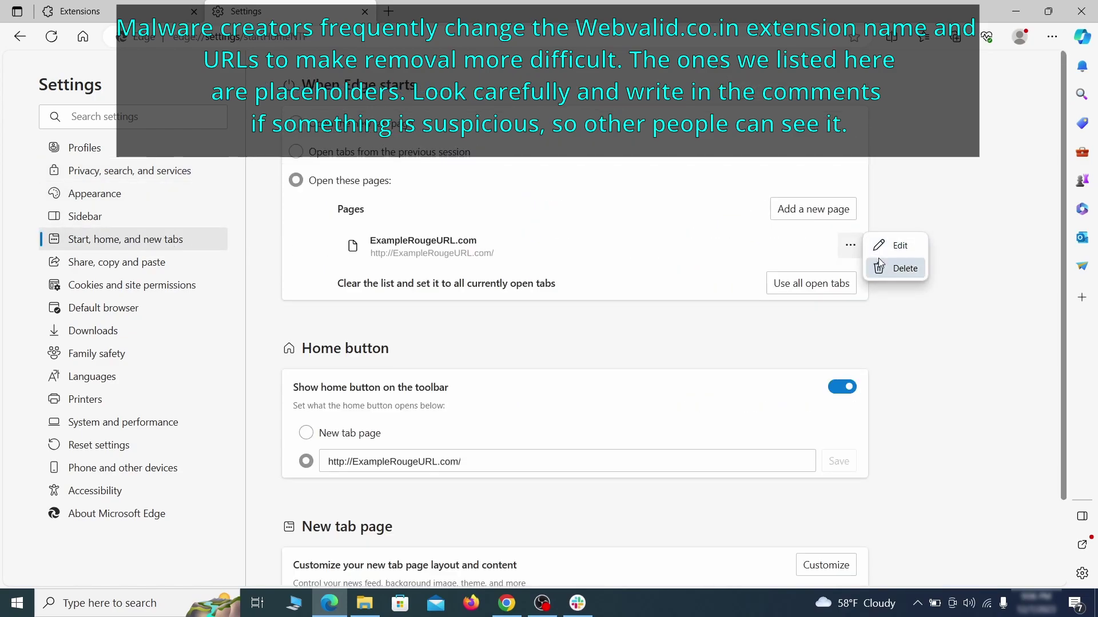
left_click(895, 270)
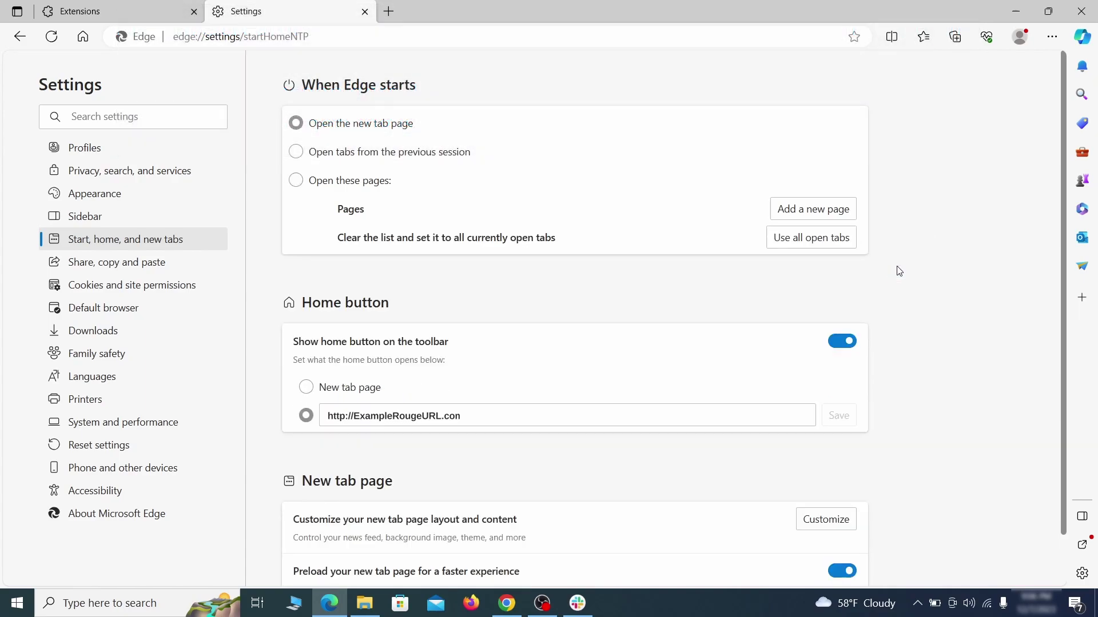
Clear the home button URL and make it open the New tab page.
triple_click(477, 411)
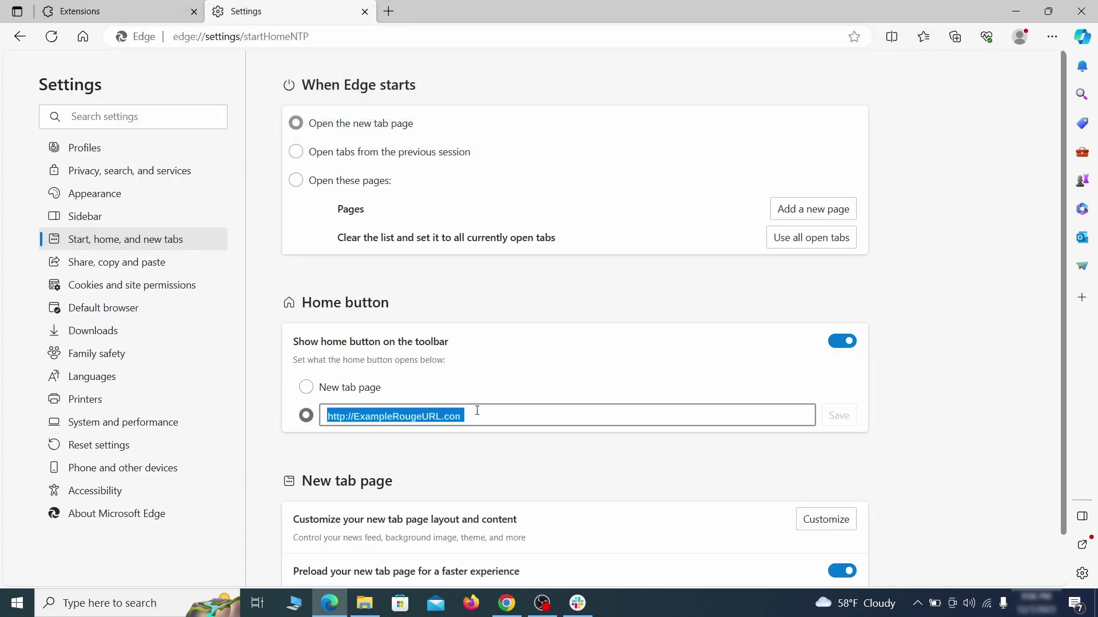
key("BackSpace")
left_click(306, 388)
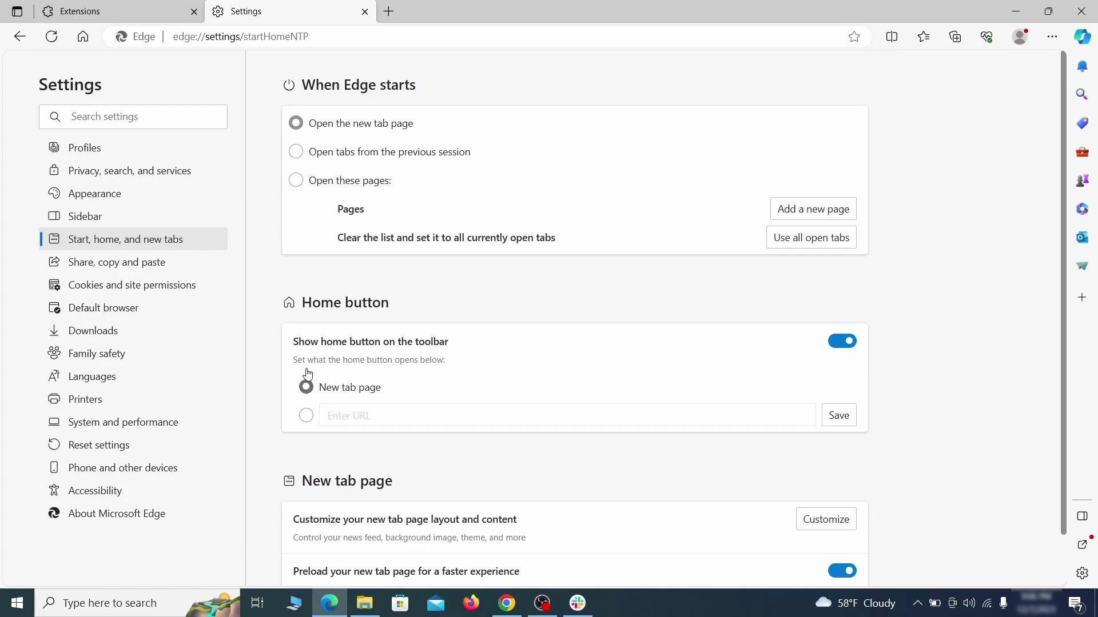
Open Cookies and site permissions > Notifications and the options for ExampleRougeURL.com under Allow.
left_click(296, 154)
left_click(202, 286)
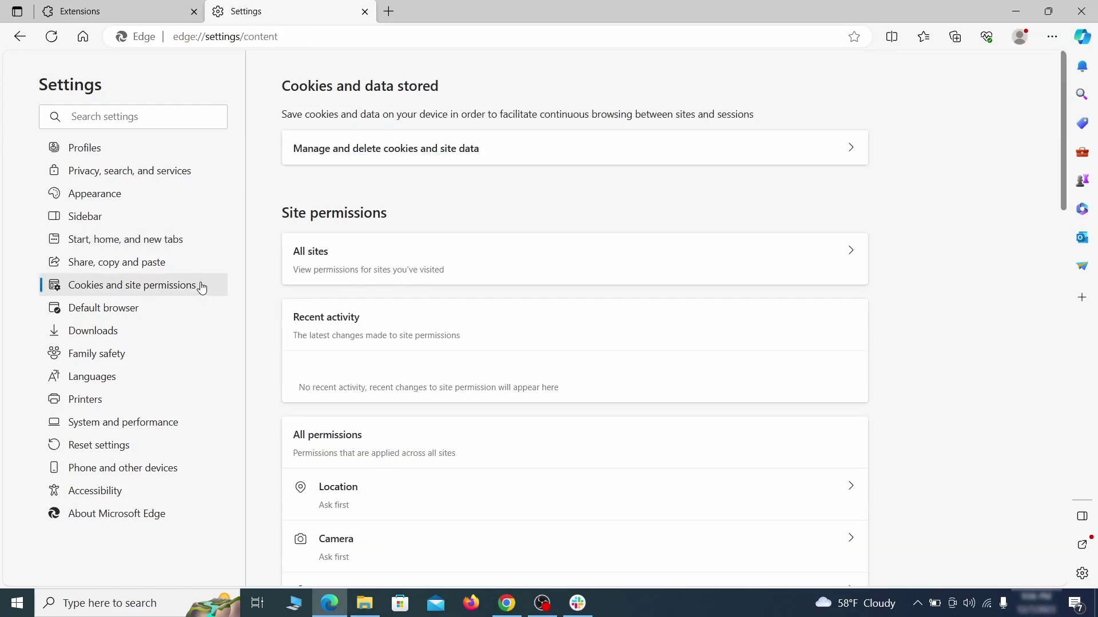
scroll(527, 296, "down", 5)
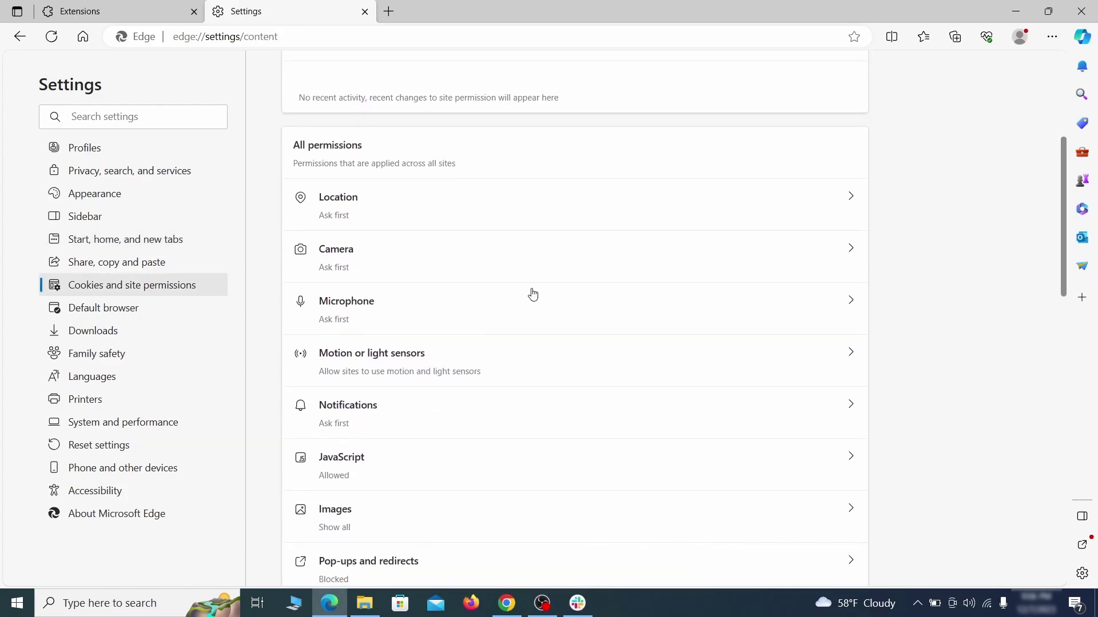
scroll(531, 297, "down", 1)
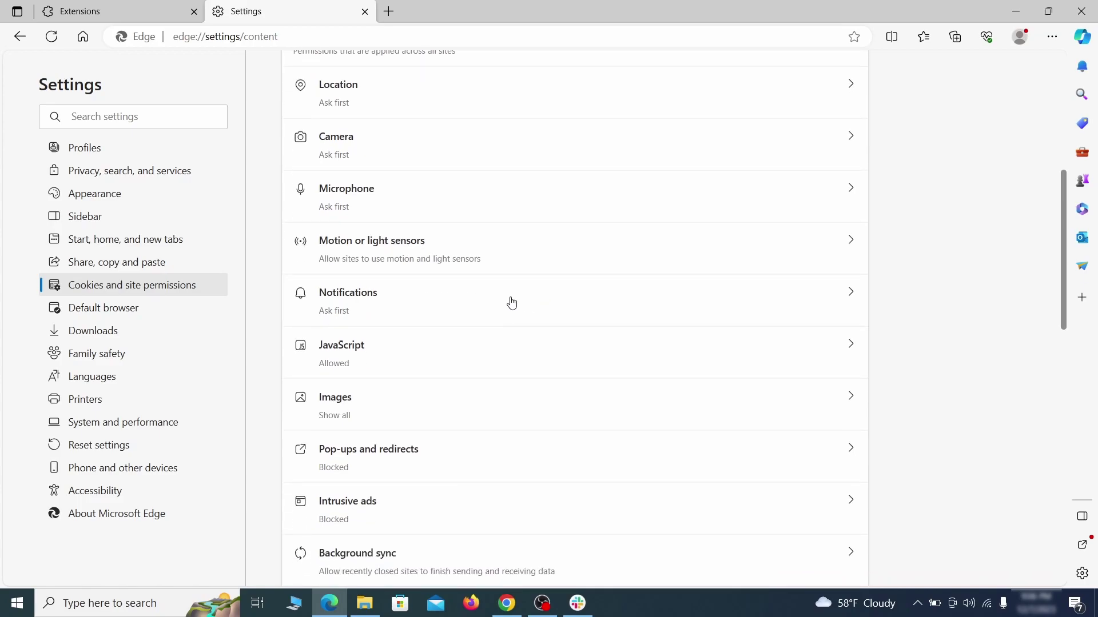
left_click(512, 303)
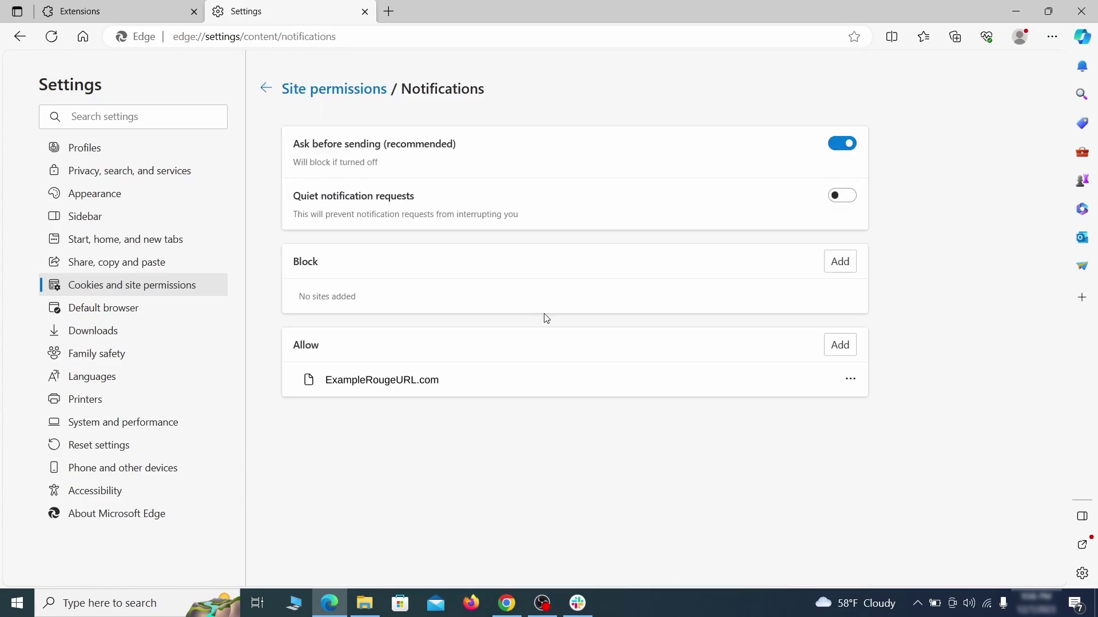
left_click(850, 379)
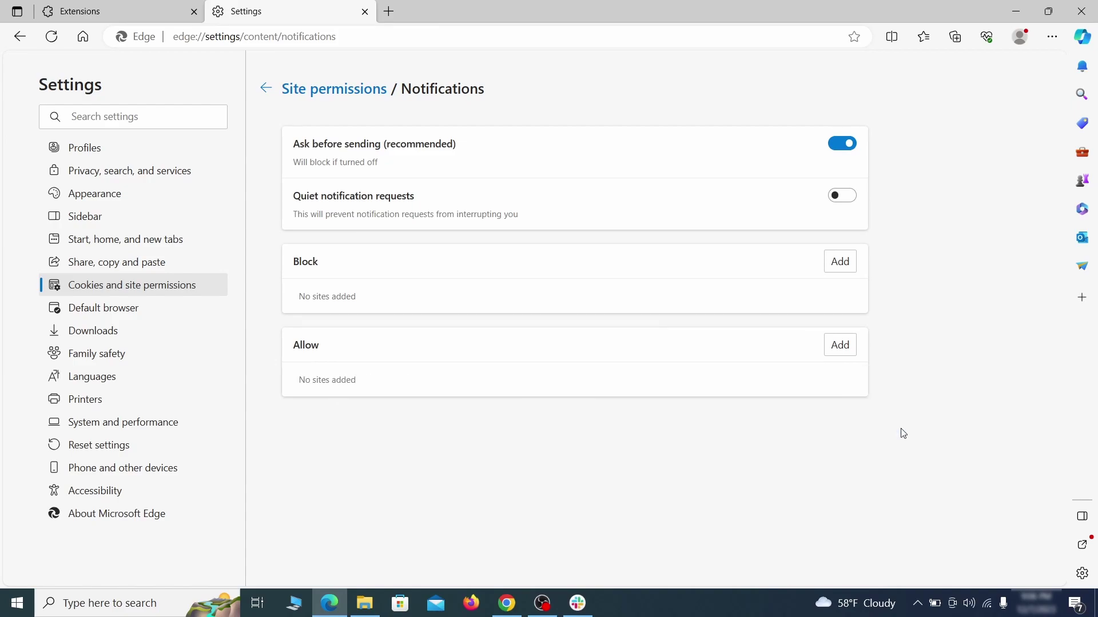